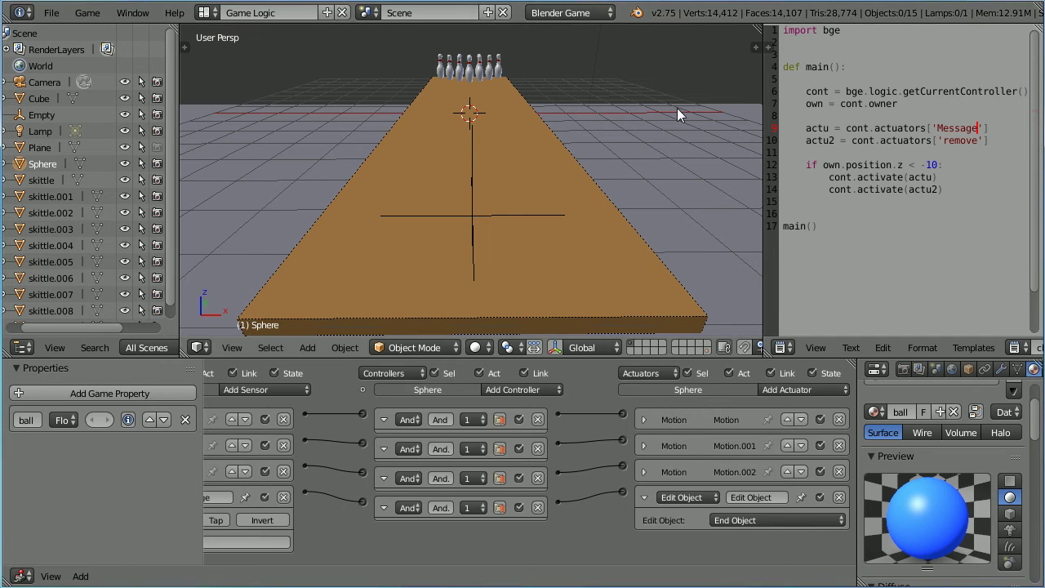
# Test the finished bowling game by running it, steering the ball into the skittles, and exiting the game
pyautogui.press('p')
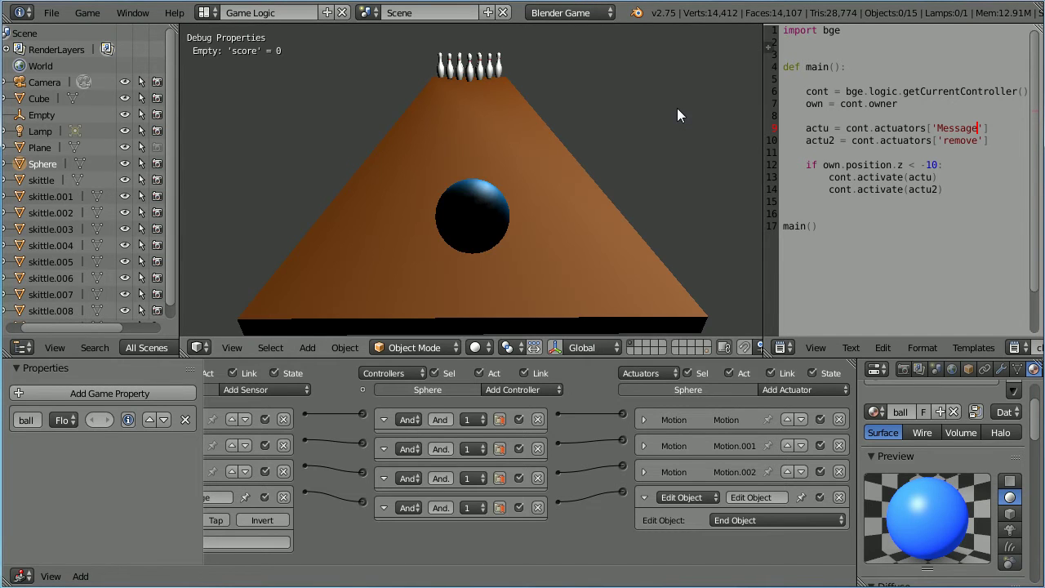
pyautogui.press('Right')
pyautogui.press('Left')
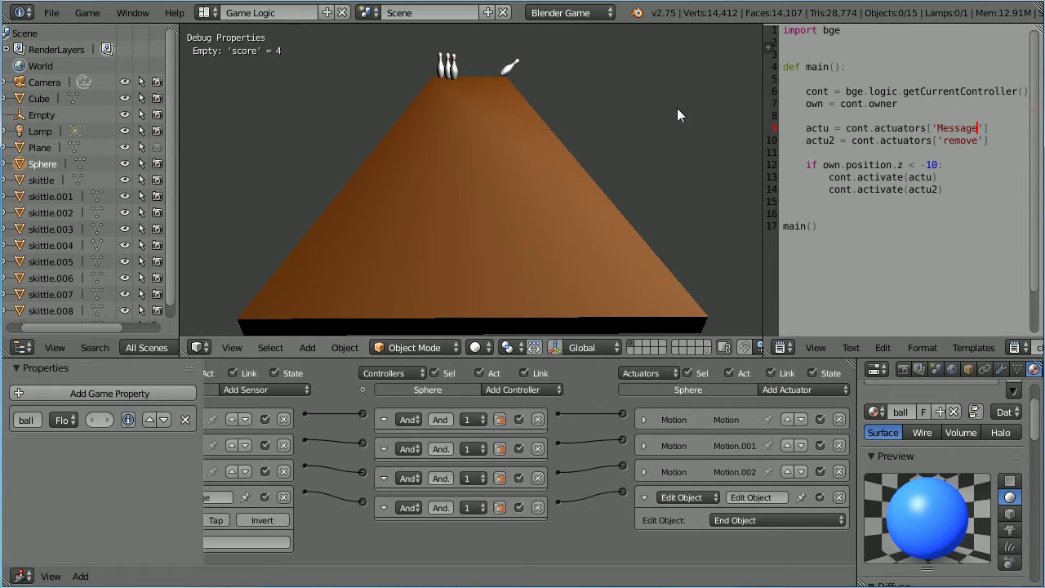
pyautogui.press('Left')
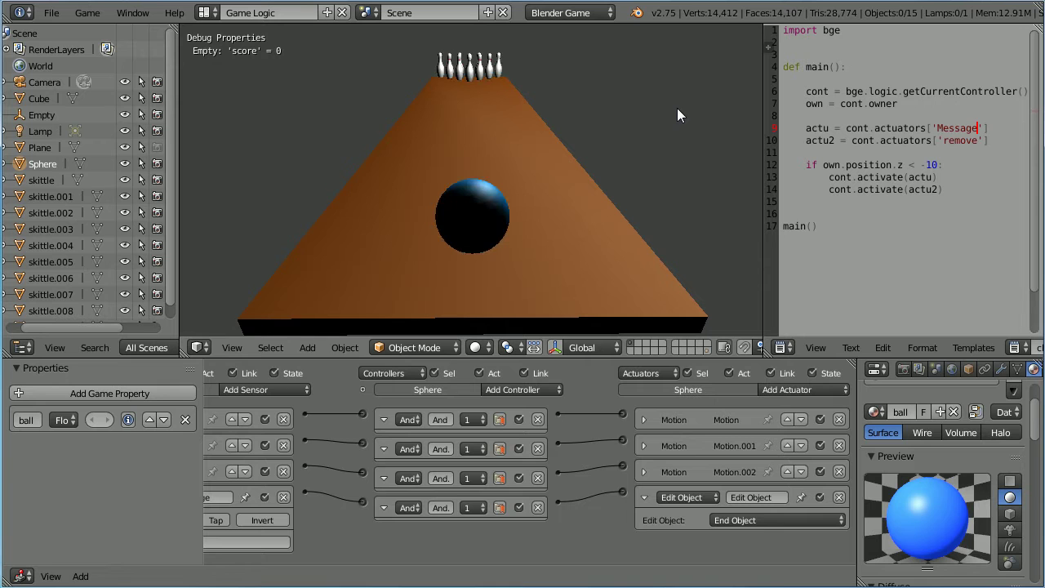
pyautogui.press('Escape')
# Start a new file with the default startup scene
pyautogui.click(51, 12)
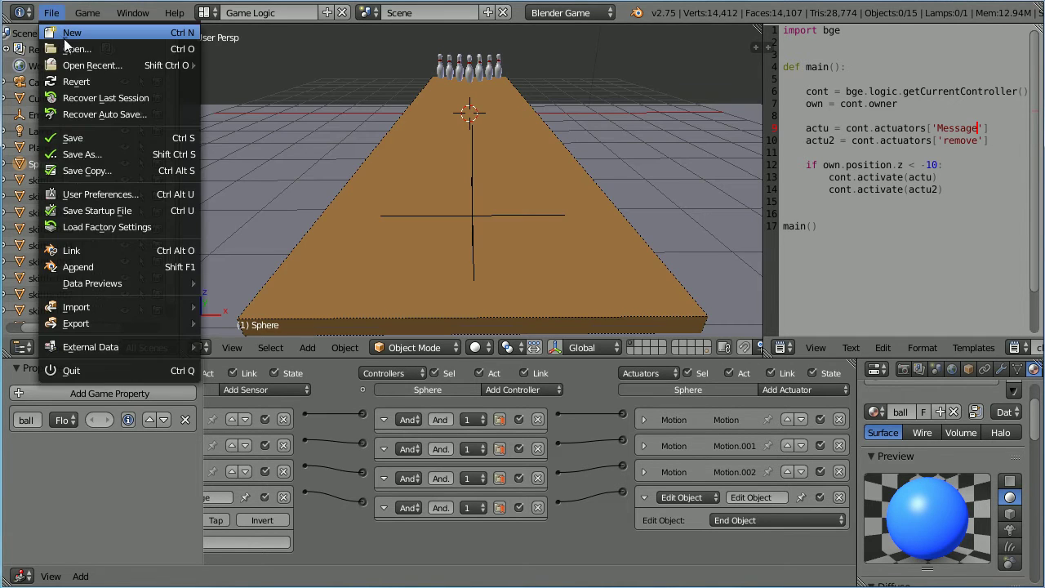
pyautogui.click(71, 32)
pyautogui.click(72, 45)
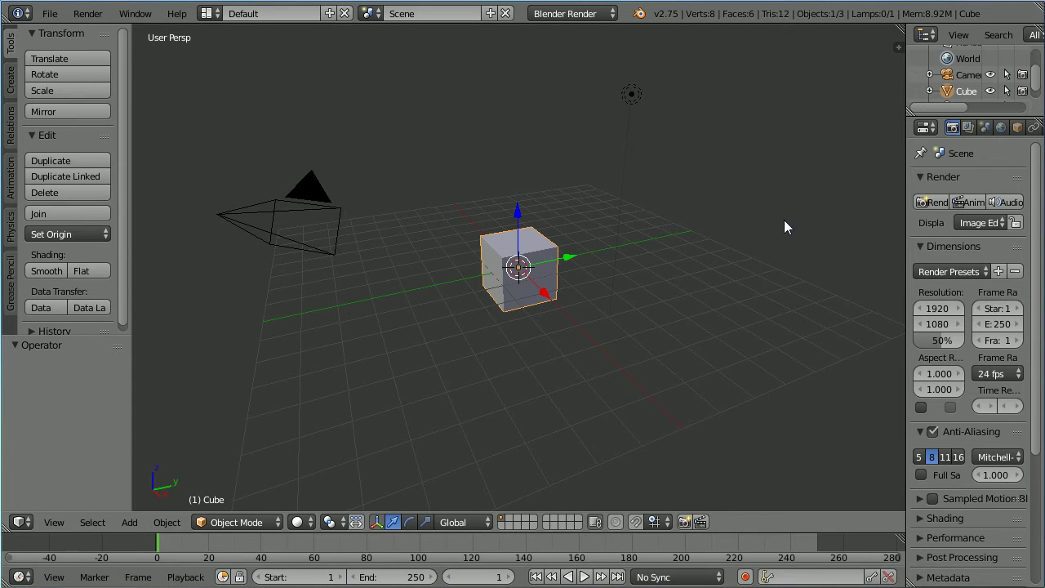
# Scale the default cube into a flat bowling lane with scale X 2, Y 8 and Z 0.1
pyautogui.moveTo(908, 225); pyautogui.dragTo(830, 225)
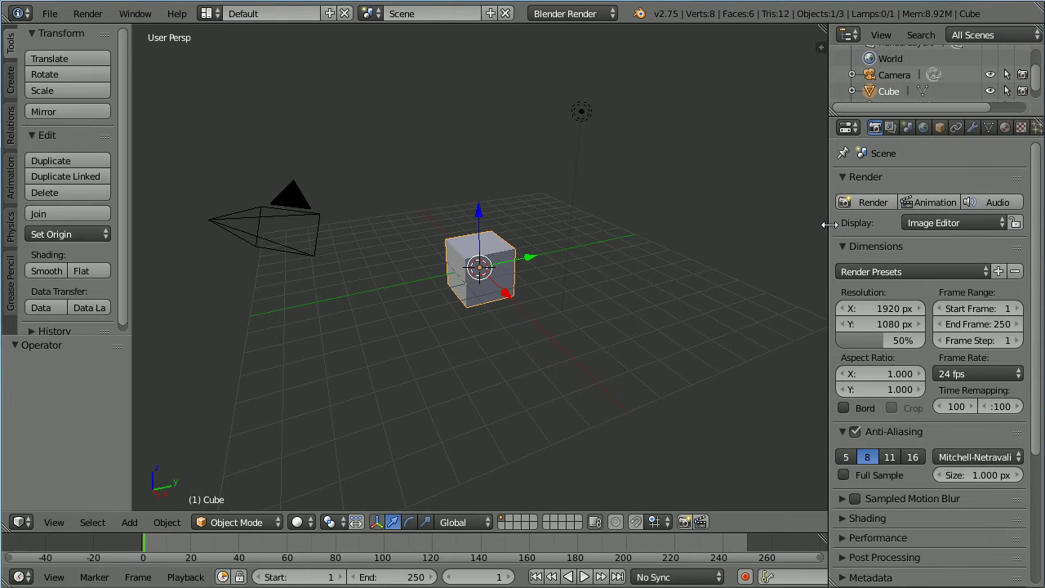
pyautogui.click(941, 127)
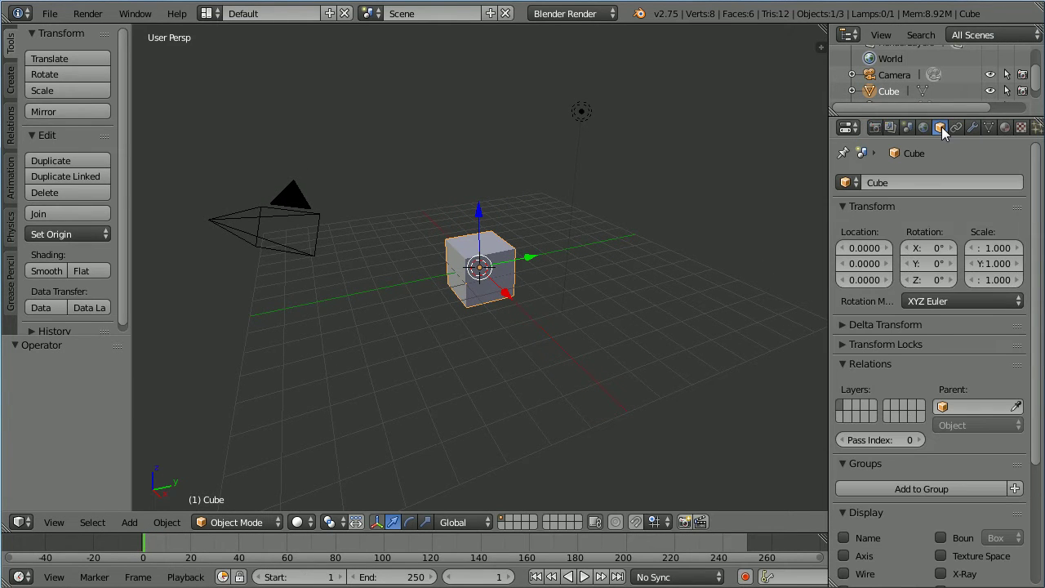
pyautogui.click(999, 248)
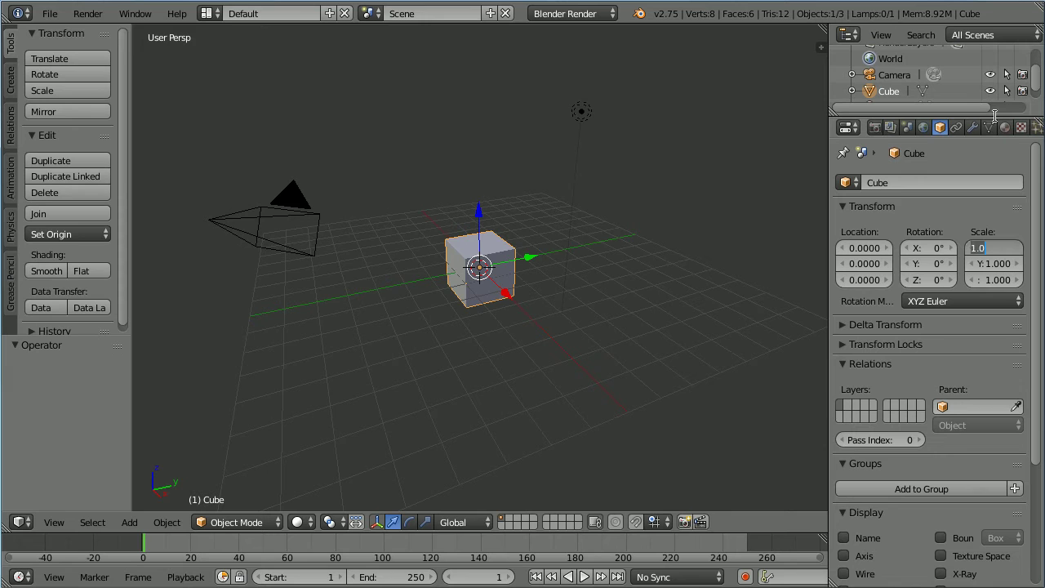
pyautogui.write('2')
pyautogui.press('Tab')
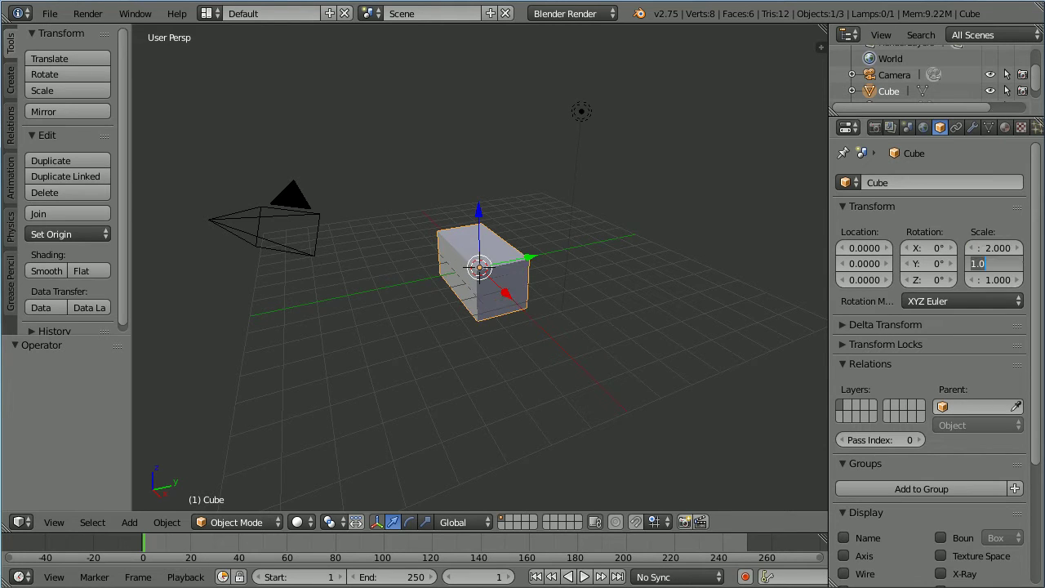
pyautogui.write('8')
pyautogui.press('Tab')
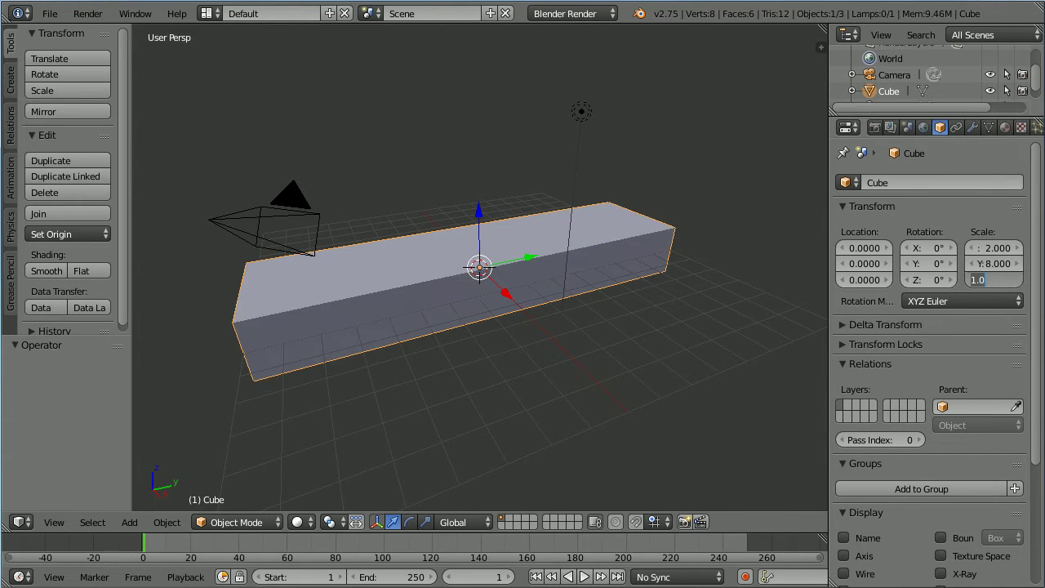
pyautogui.press('BackSpace')
pyautogui.write('1')
pyautogui.press('Return')
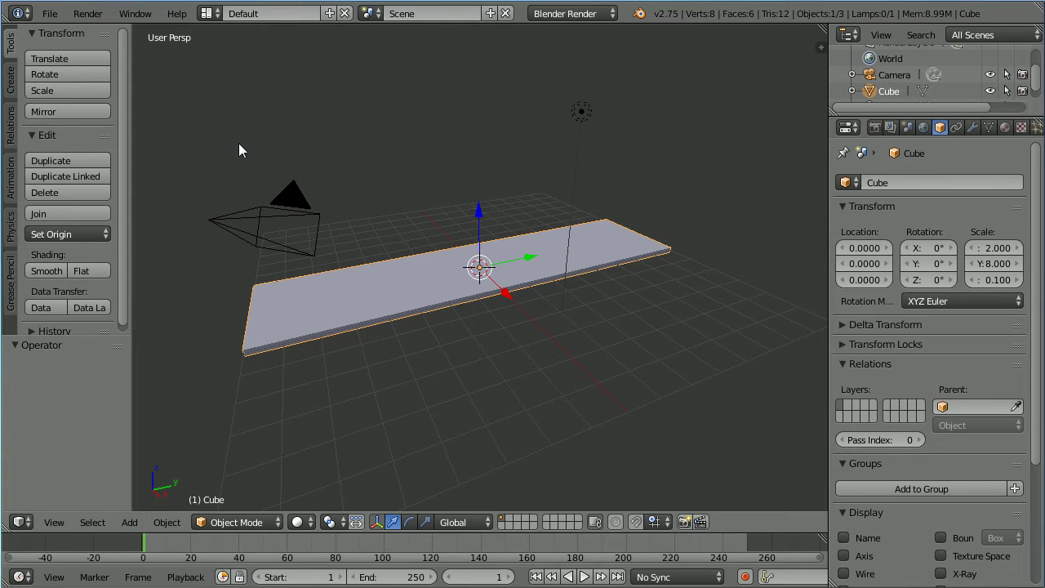
# Append the skittle object from the Object section of skittle3.blend into the scene
pyautogui.click(51, 15)
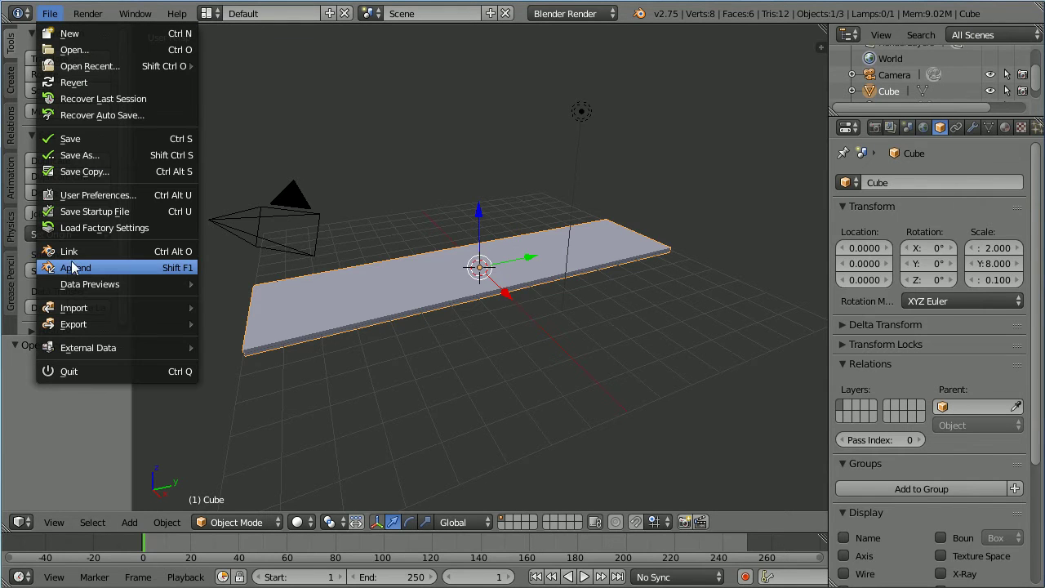
pyautogui.click(160, 268)
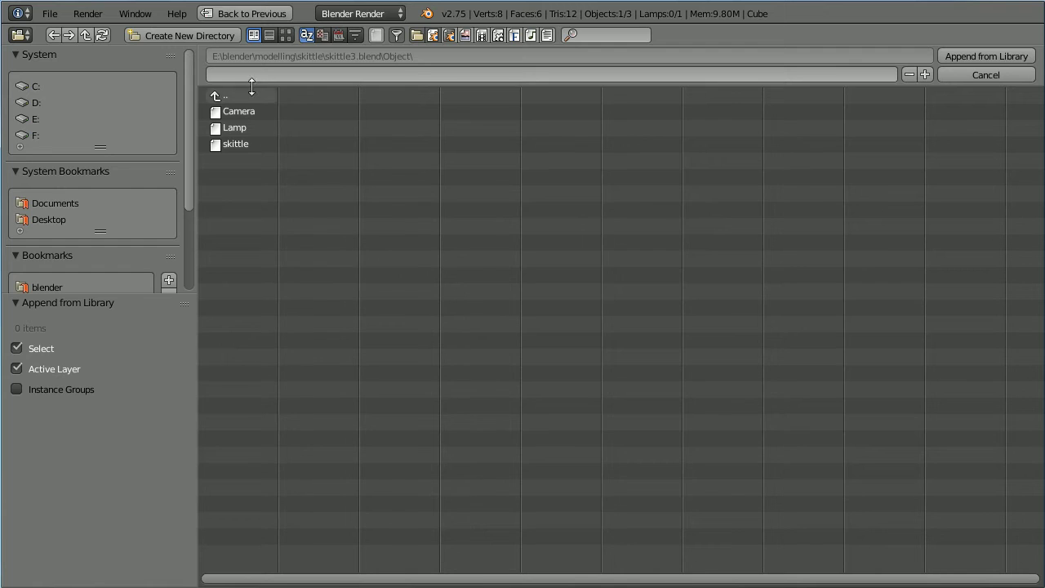
pyautogui.click(225, 99)
pyautogui.click(225, 98)
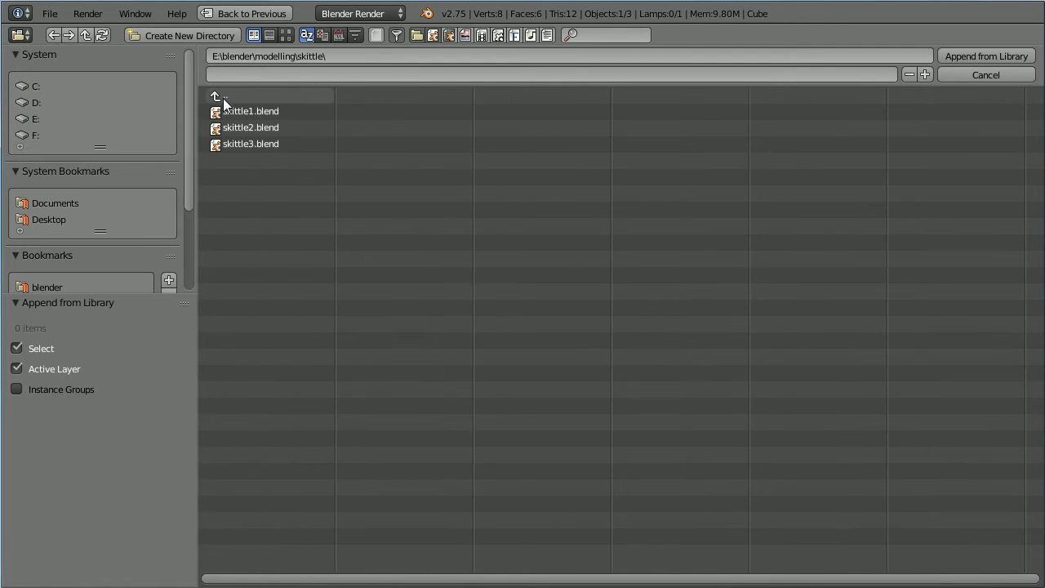
pyautogui.click(261, 145)
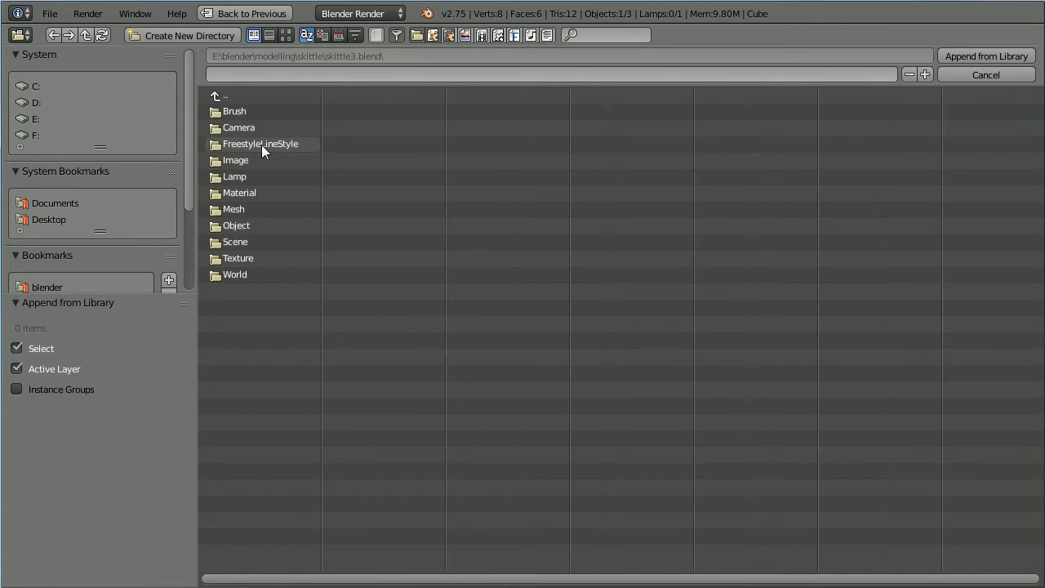
pyautogui.click(231, 226)
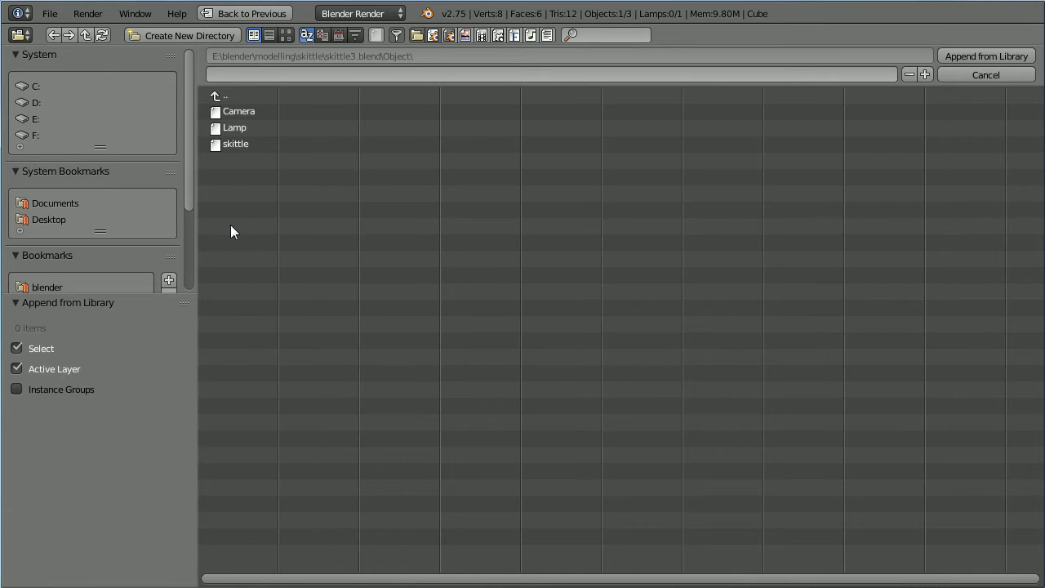
pyautogui.click(231, 143)
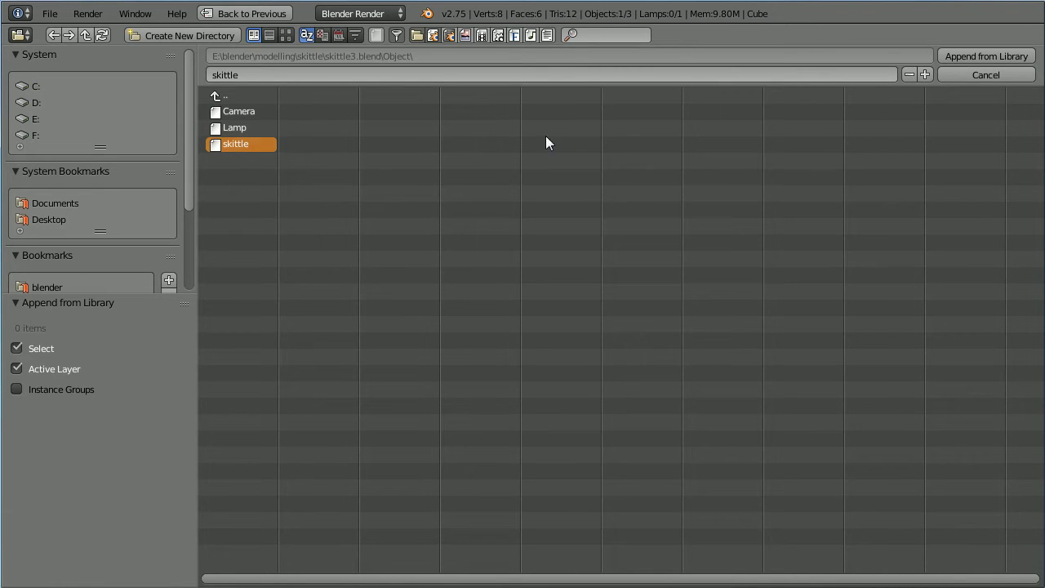
pyautogui.click(996, 52)
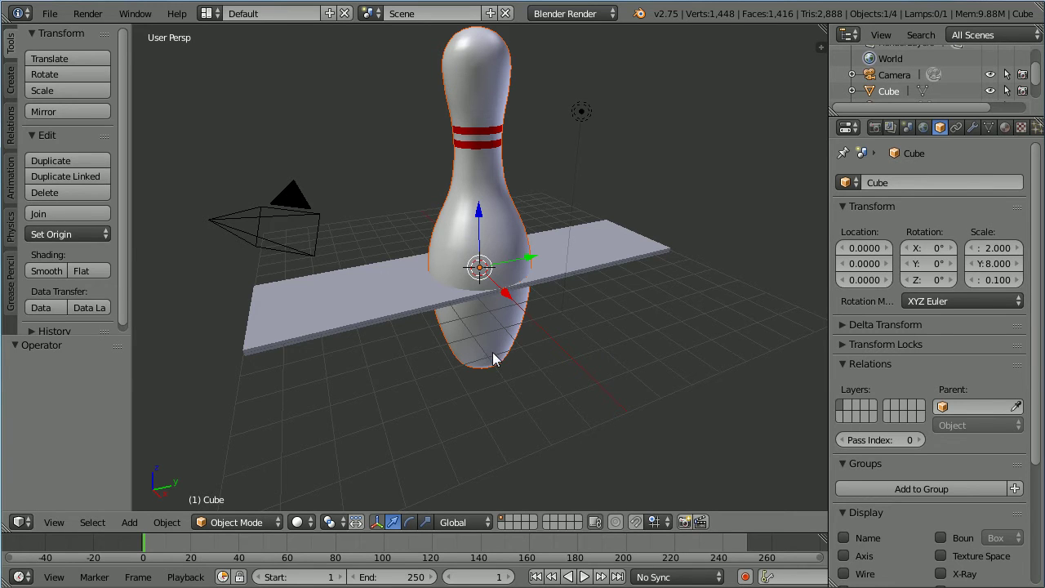
# Scale the skittle down uniformly by a factor of 0.1
pyautogui.rightClick(624, 259)
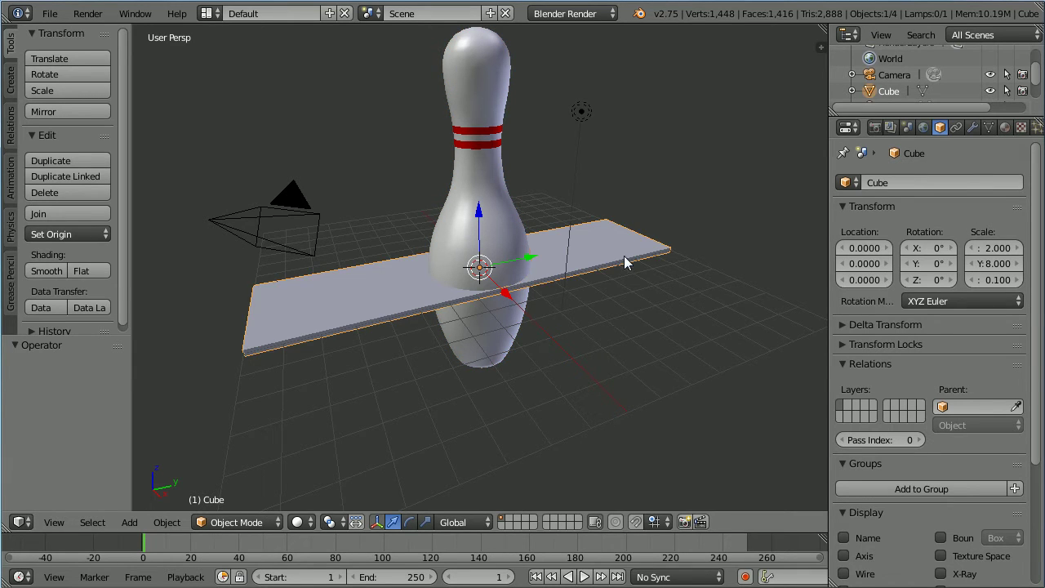
pyautogui.rightClick(476, 99)
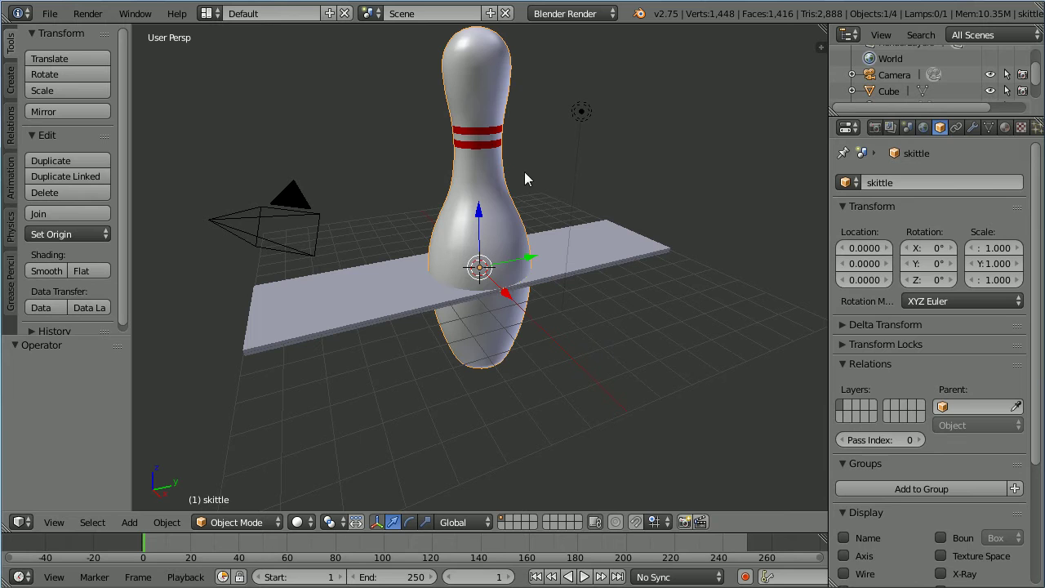
pyautogui.write('s')
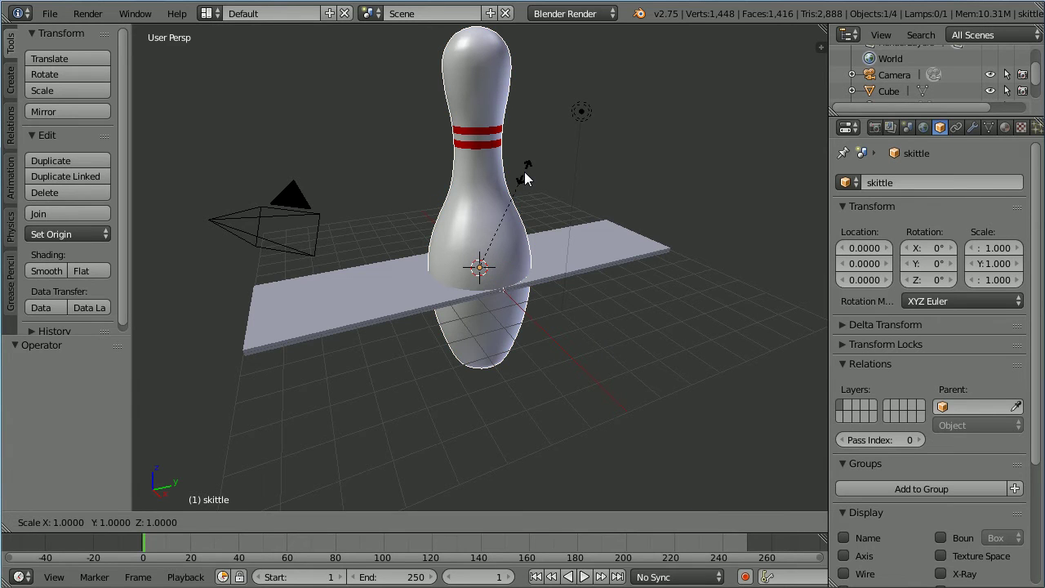
pyautogui.write('.1')
pyautogui.press('Return')
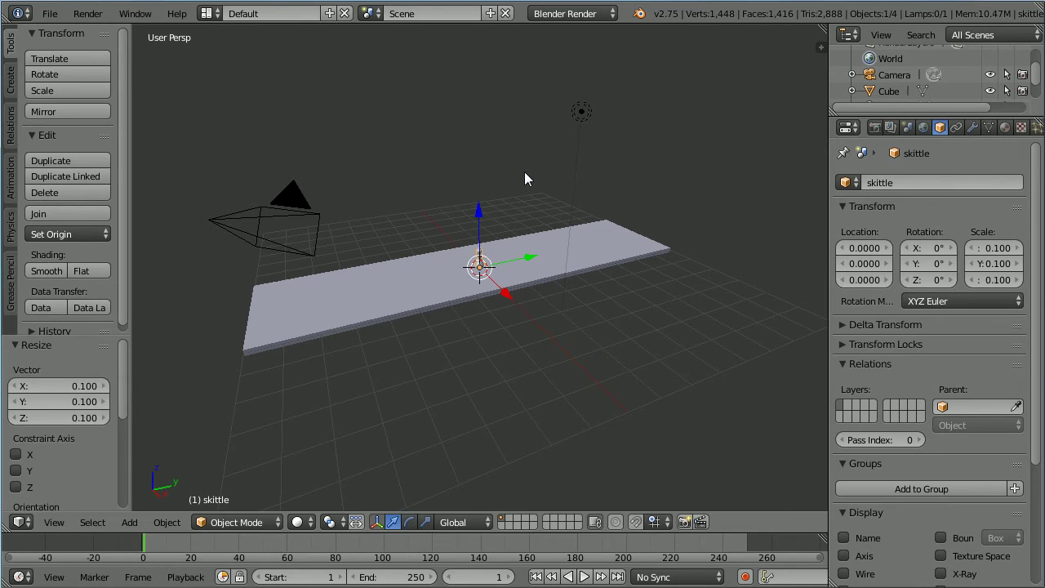
# Place the skittle near the far end of the lane at location Y 6 and Z 0.5
pyautogui.click(853, 263)
pyautogui.write('6')
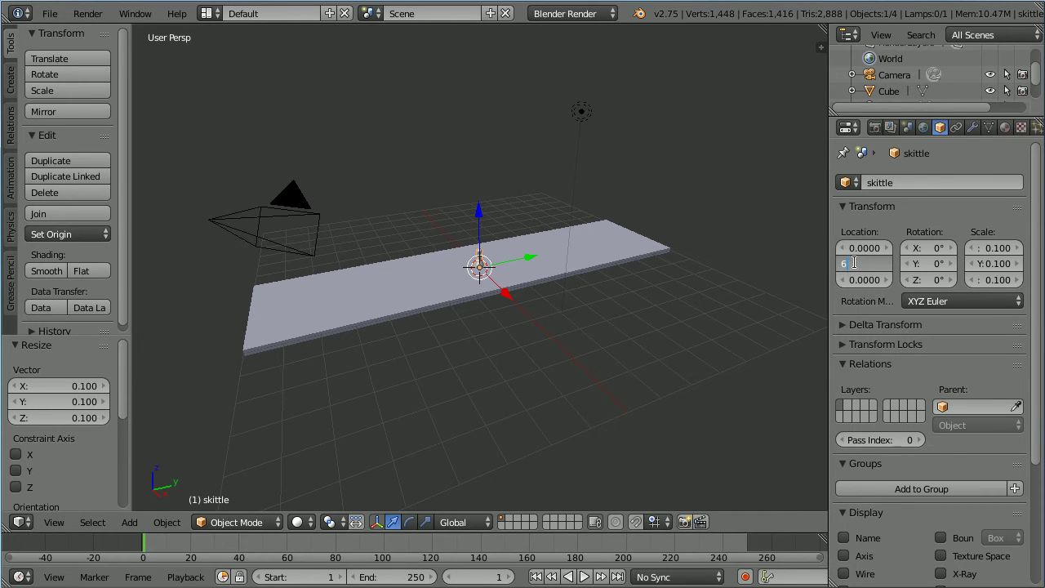
pyautogui.press('Tab')
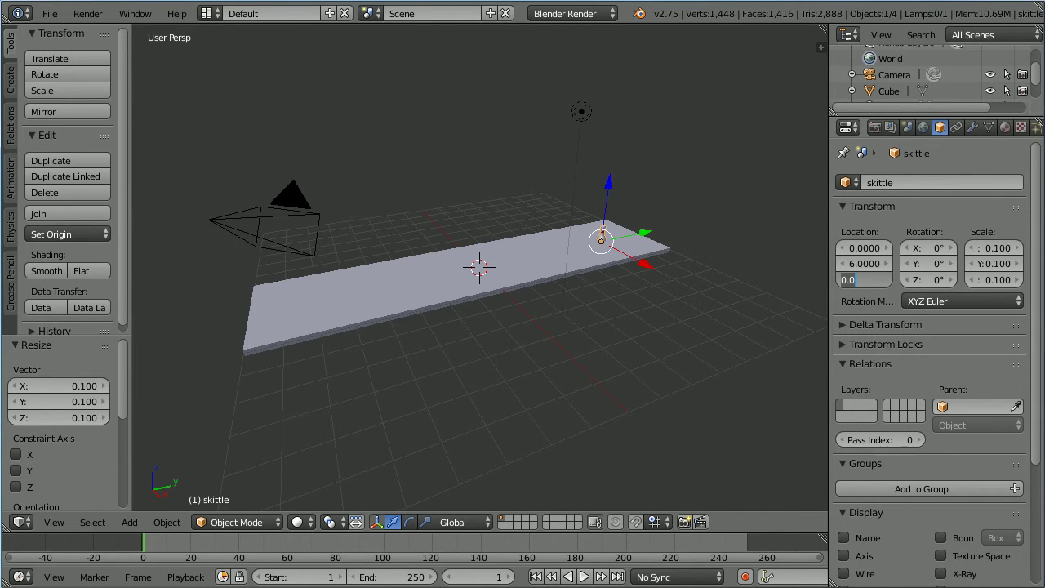
pyautogui.write('.5')
pyautogui.press('Return')
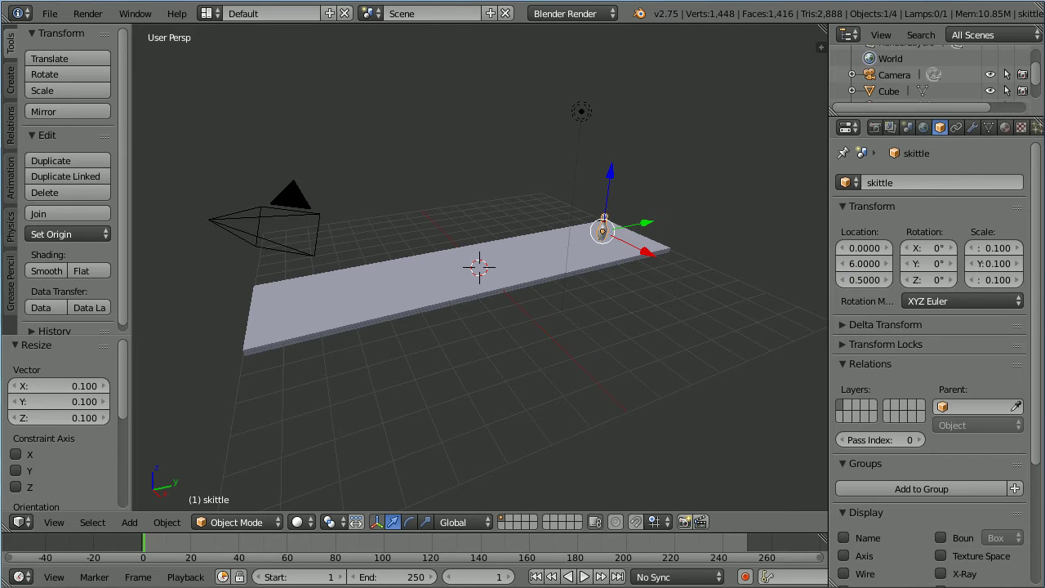
# Switch the render engine to Blender Game and make the skittle a Rigid Body with No Sleeping enabled
pyautogui.click(601, 16)
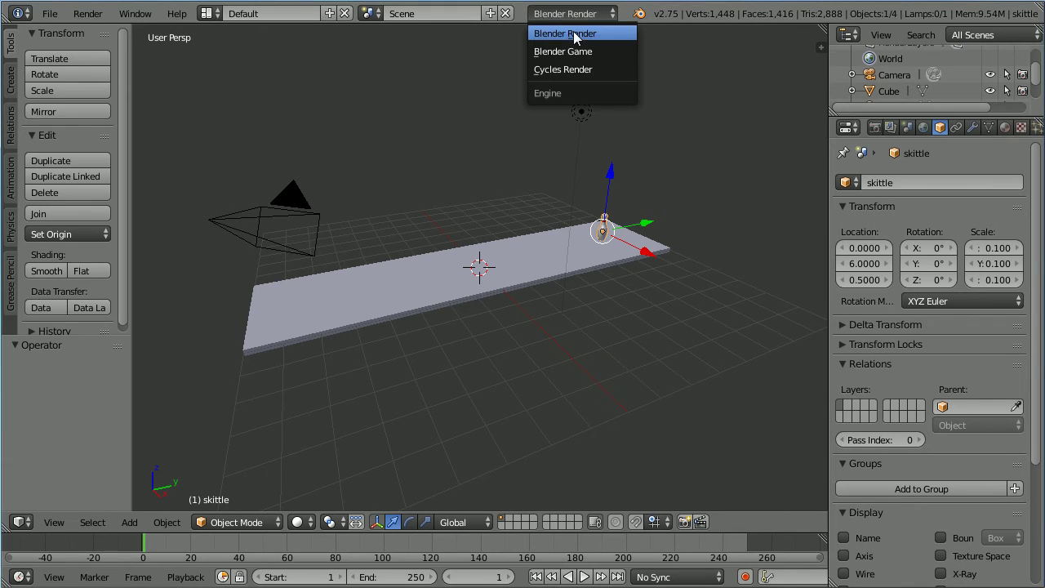
pyautogui.click(623, 50)
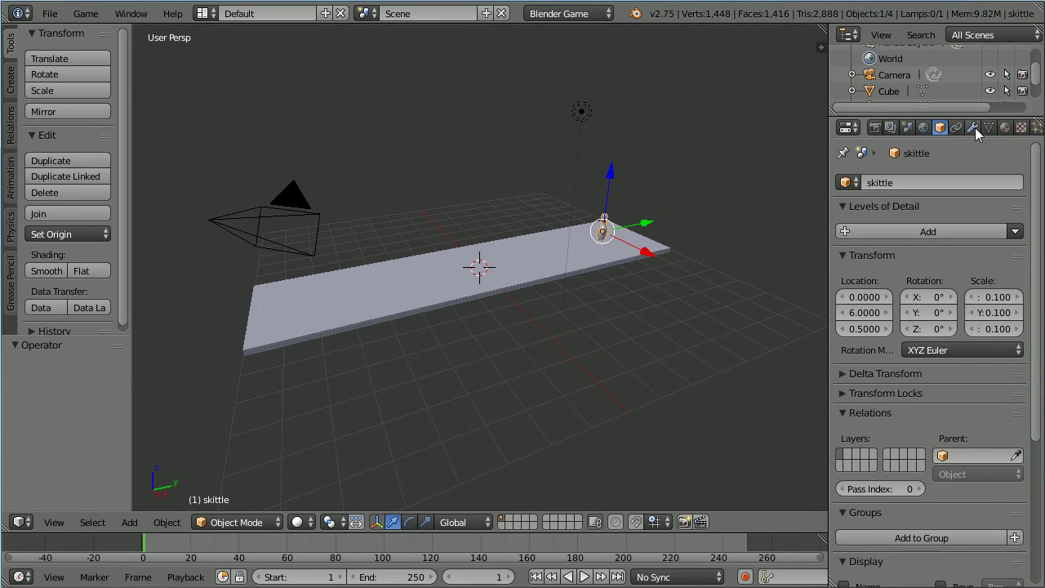
pyautogui.moveTo(975, 128); pyautogui.dragTo(936, 128, button='middle')
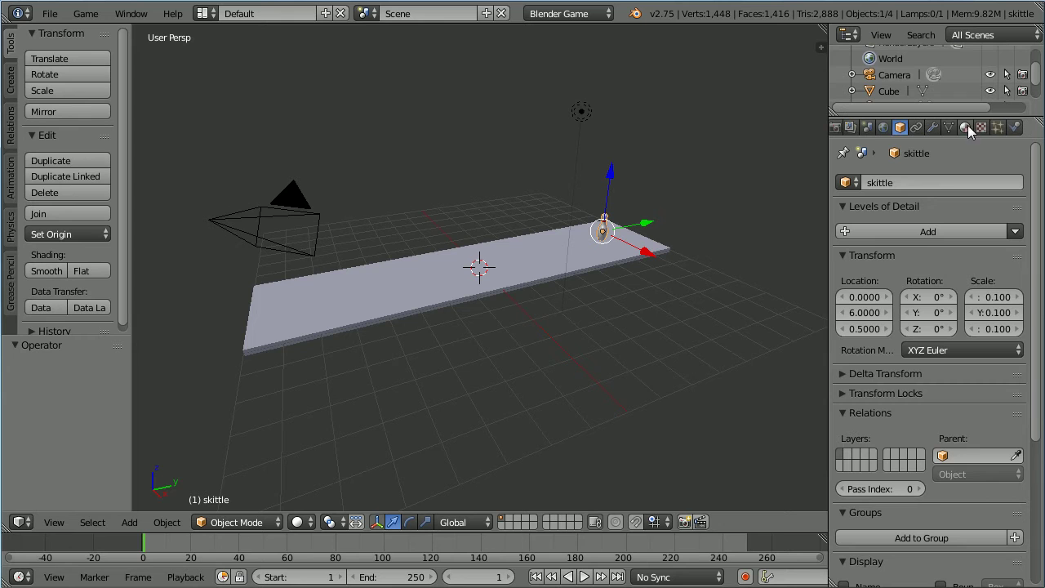
pyautogui.click(1016, 128)
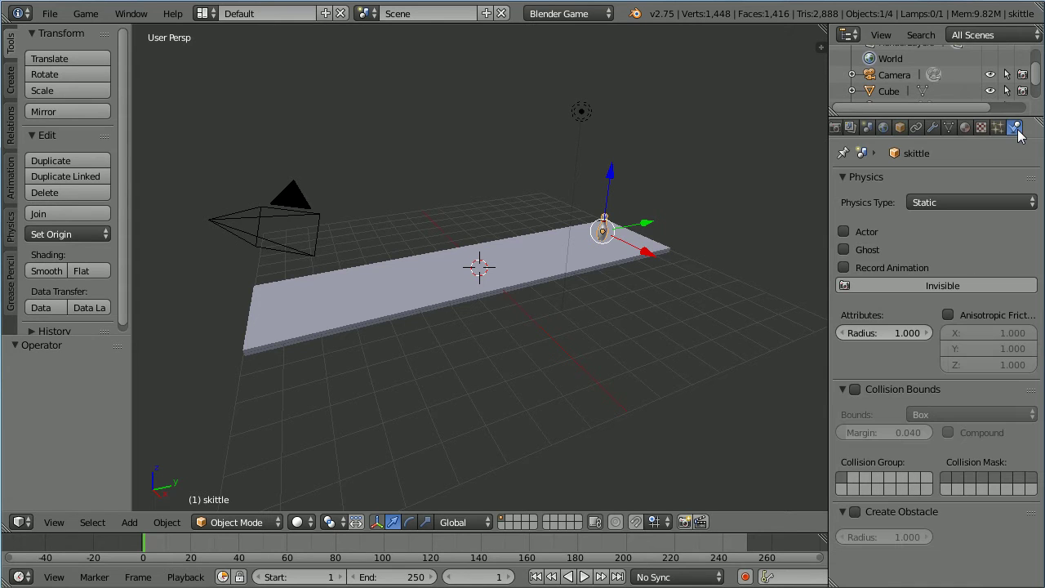
pyautogui.click(989, 202)
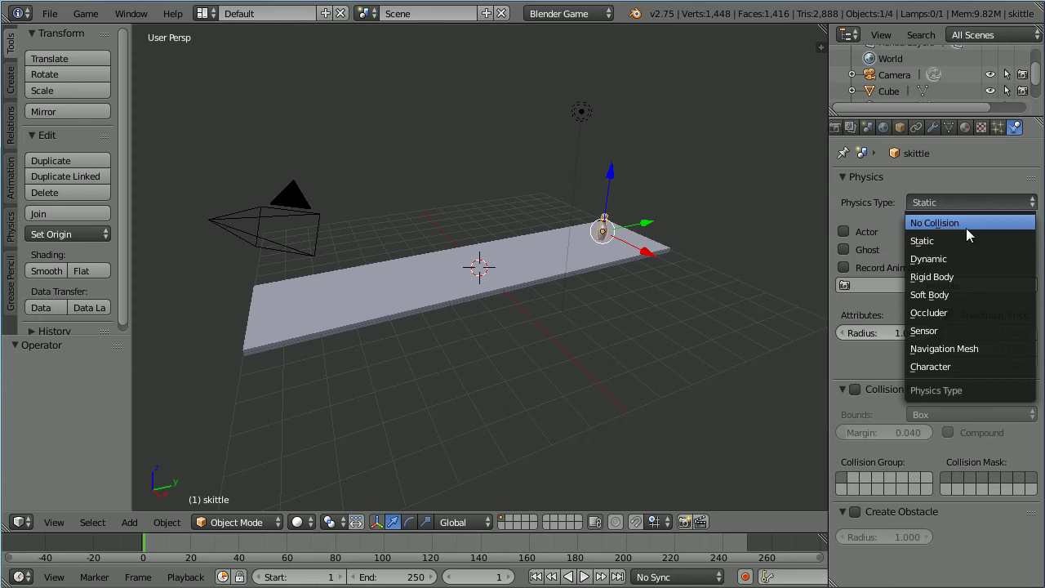
pyautogui.click(992, 276)
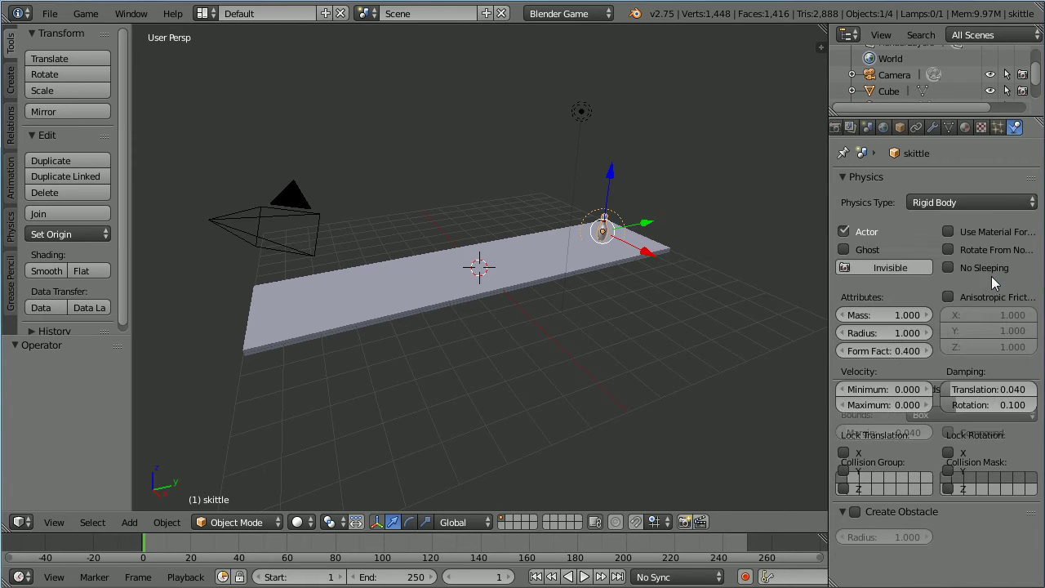
pyautogui.click(941, 268)
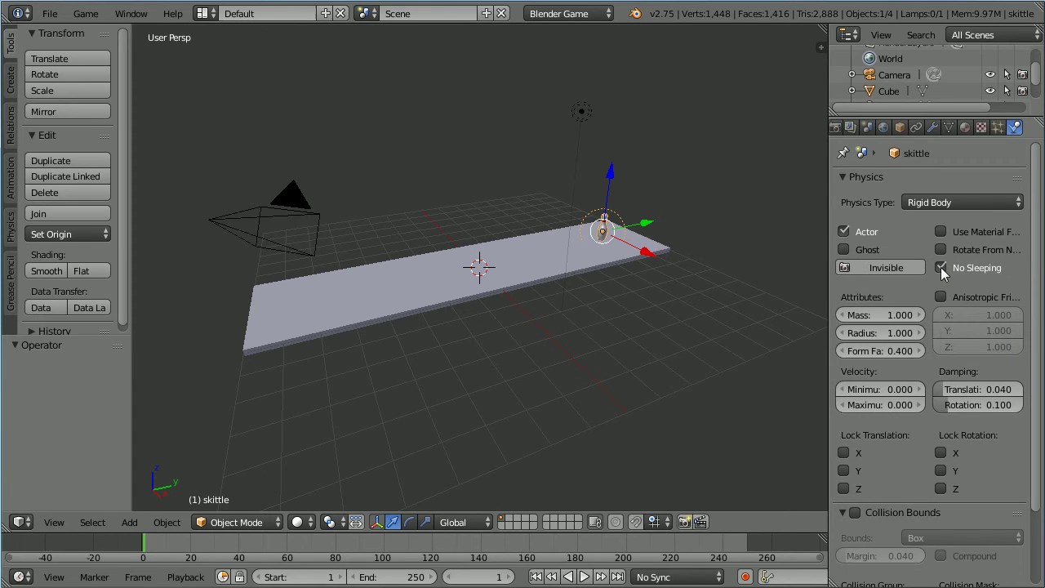
# Enable Collision Bounds for the skittle and set the bounds shape to Convex Hull
pyautogui.click(855, 513)
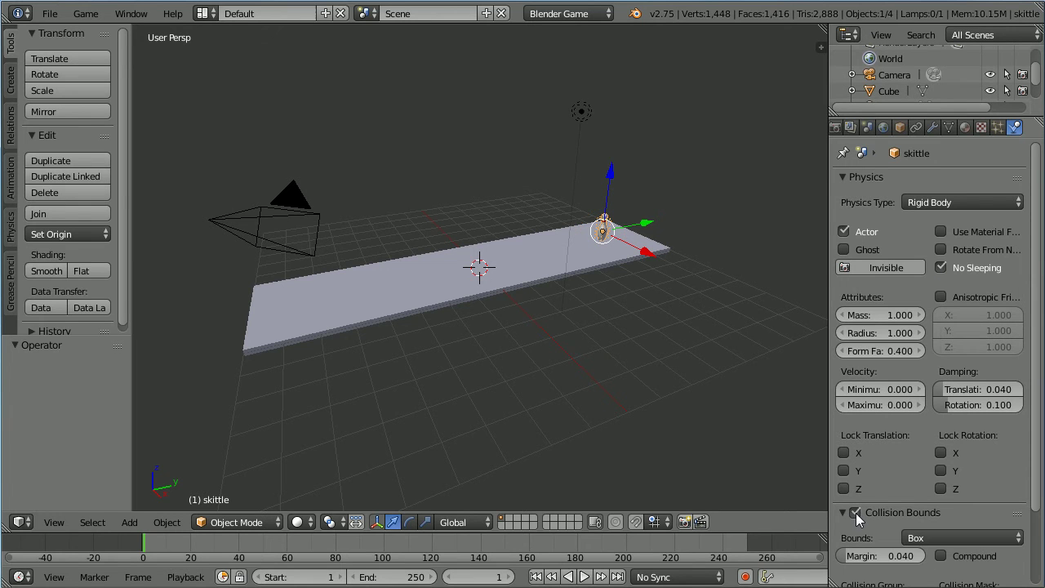
pyautogui.click(980, 536)
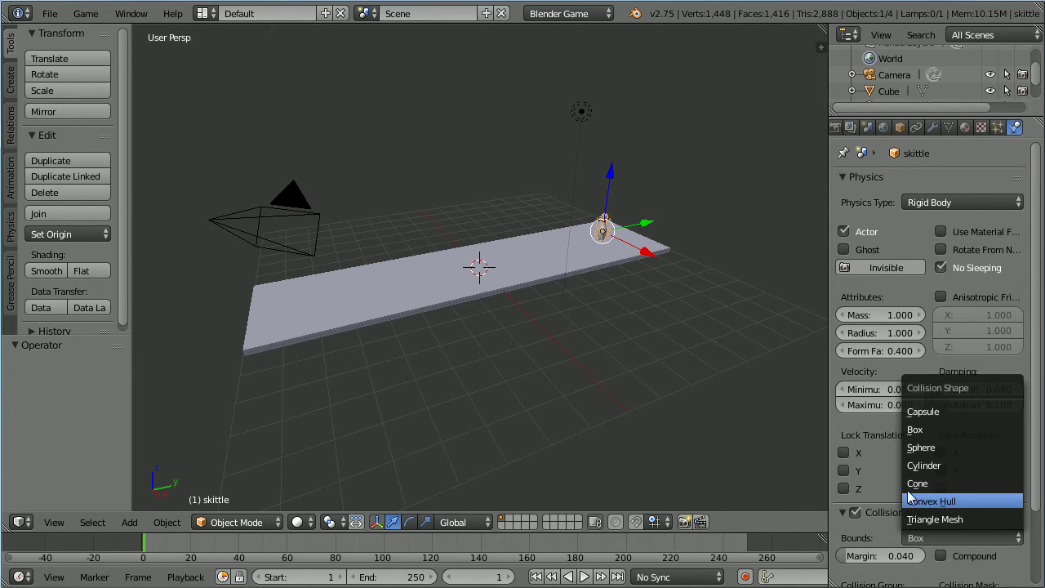
pyautogui.click(983, 501)
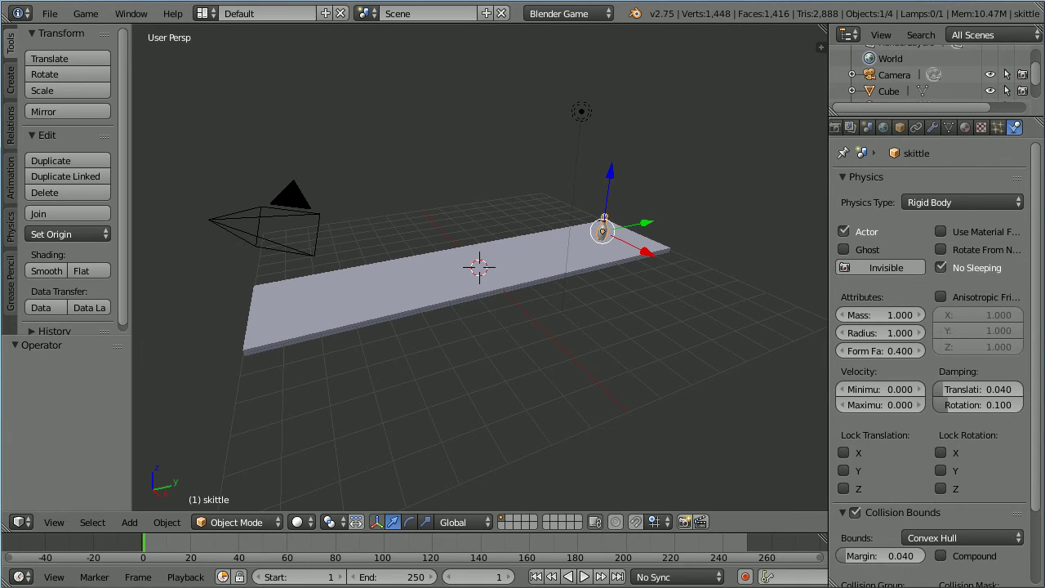
# Make a linked duplicate of the skittle and place it at location X 0.5 and Y 6.5
pyautogui.hotkey('shift', 'd')
pyautogui.rightClick(509, 210)
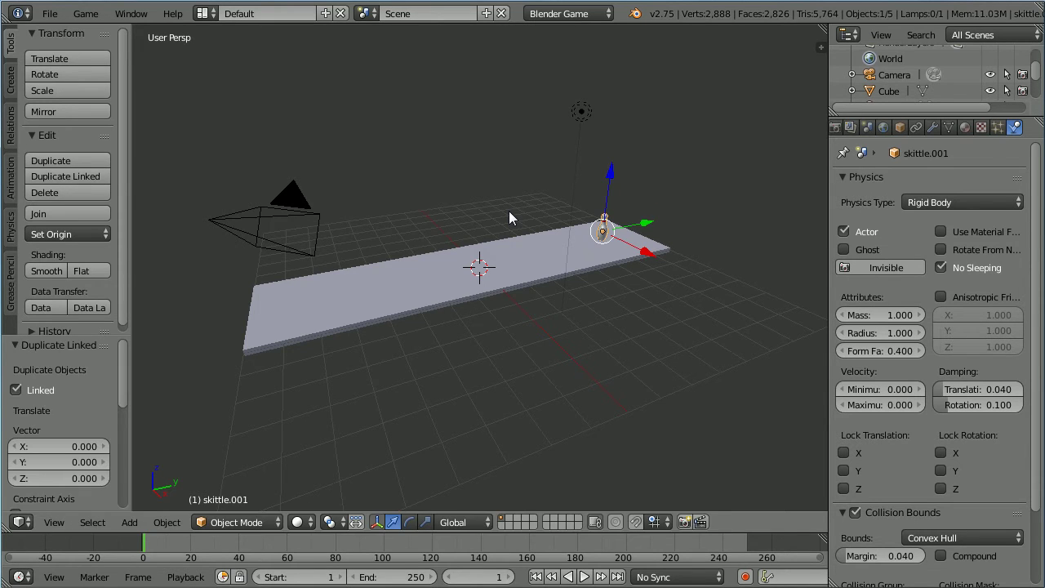
pyautogui.click(901, 128)
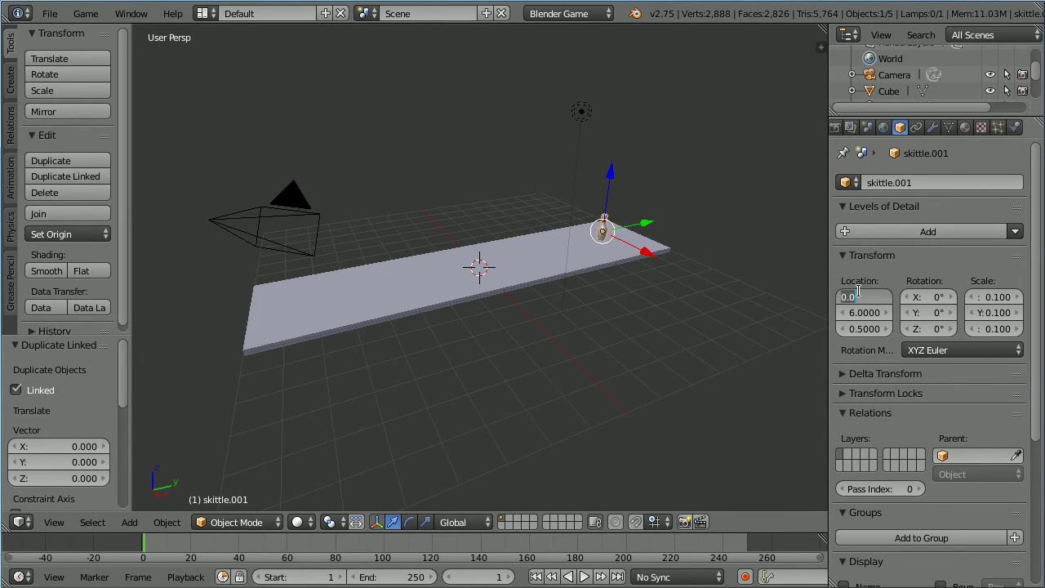
pyautogui.write('0.5')
pyautogui.press('Return')
pyautogui.click(863, 312)
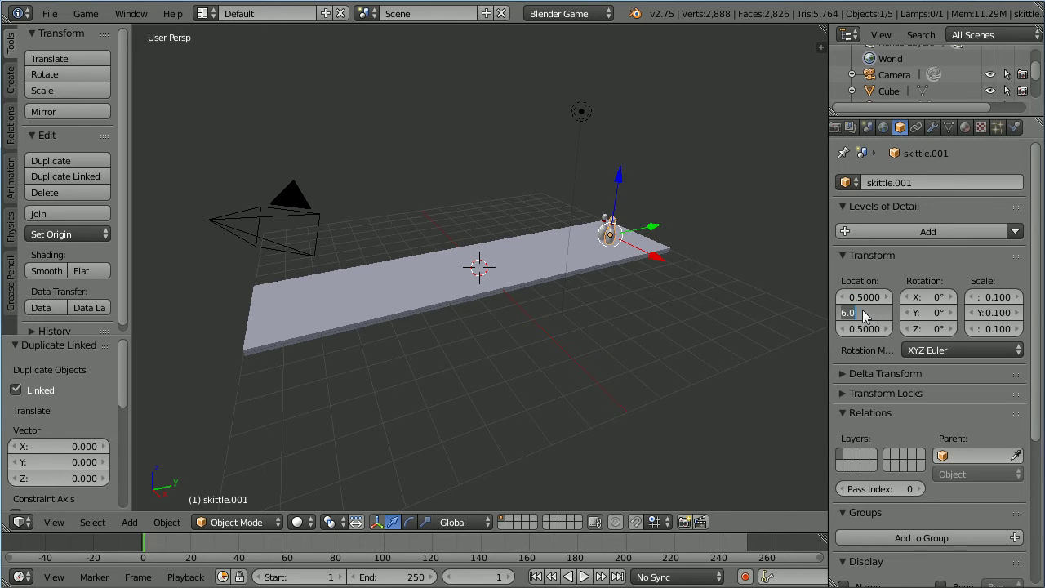
pyautogui.write('6.5')
pyautogui.press('Return')
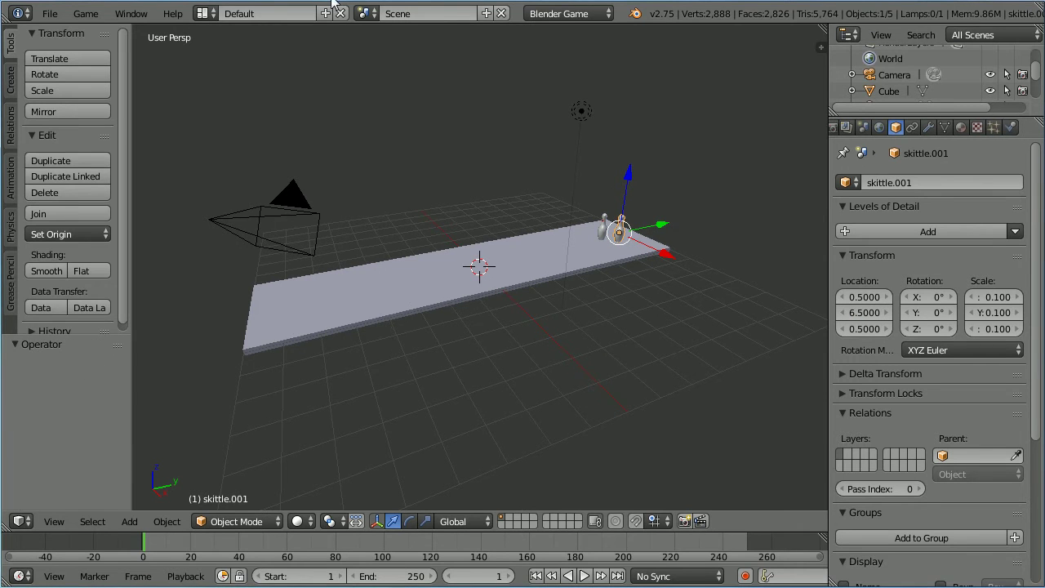
# Make a linked duplicate of the second-row skittle and set its X location to -0.5
pyautogui.hotkey('shift', 'd')
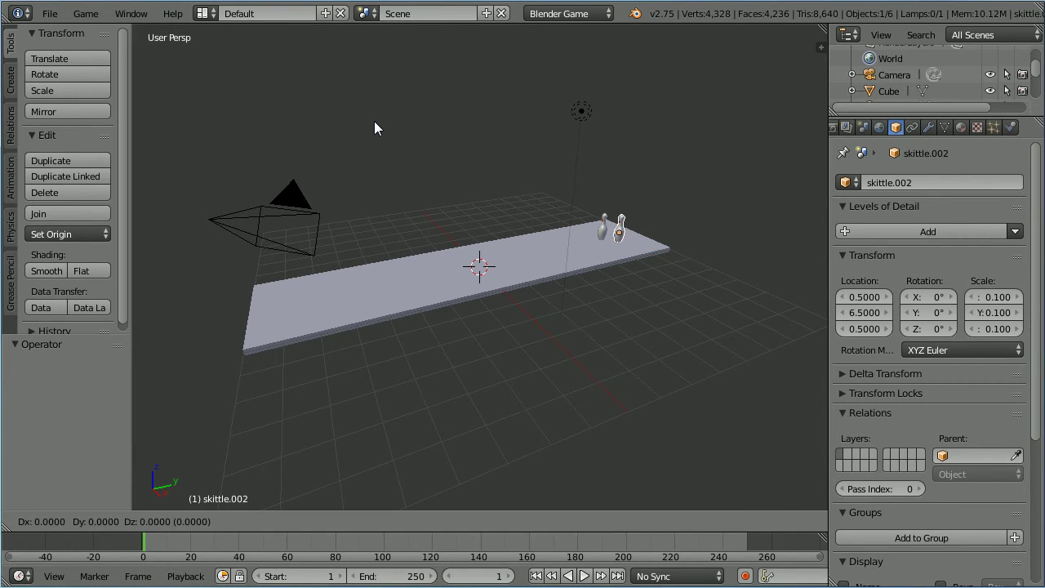
pyautogui.rightClick(375, 122)
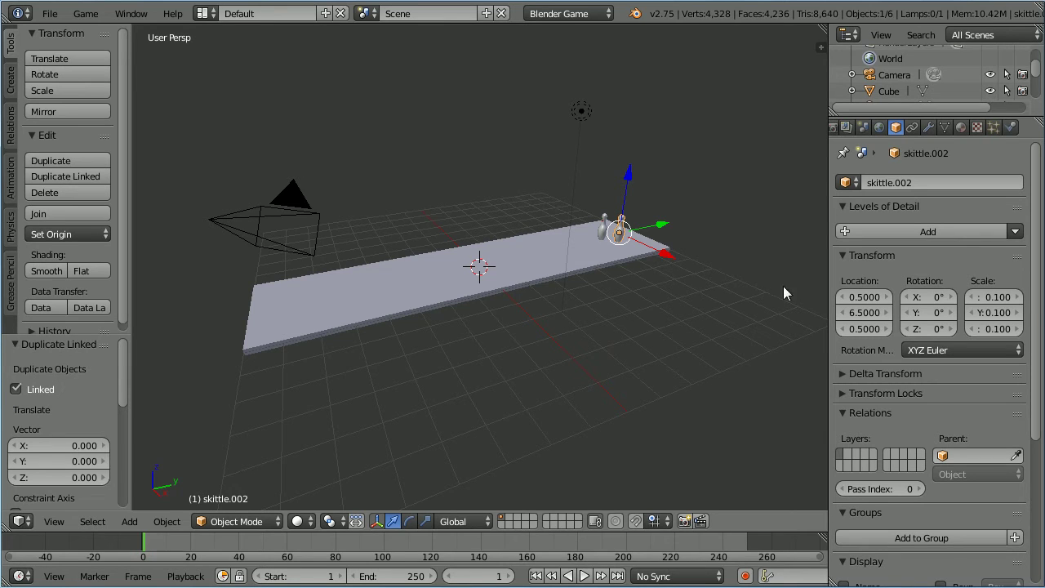
pyautogui.click(857, 296)
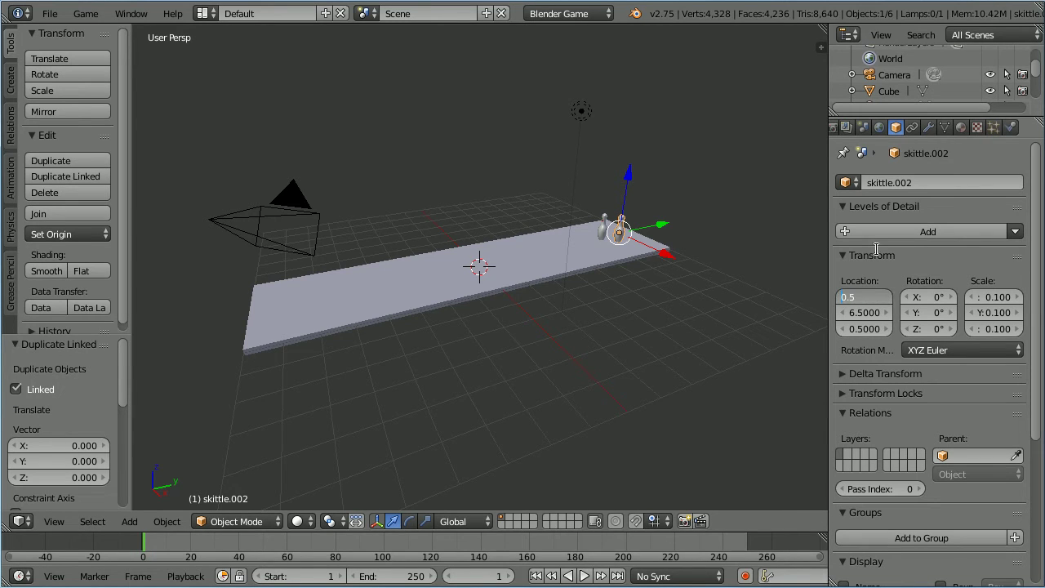
pyautogui.press('Home')
pyautogui.write('-')
pyautogui.press('Return')
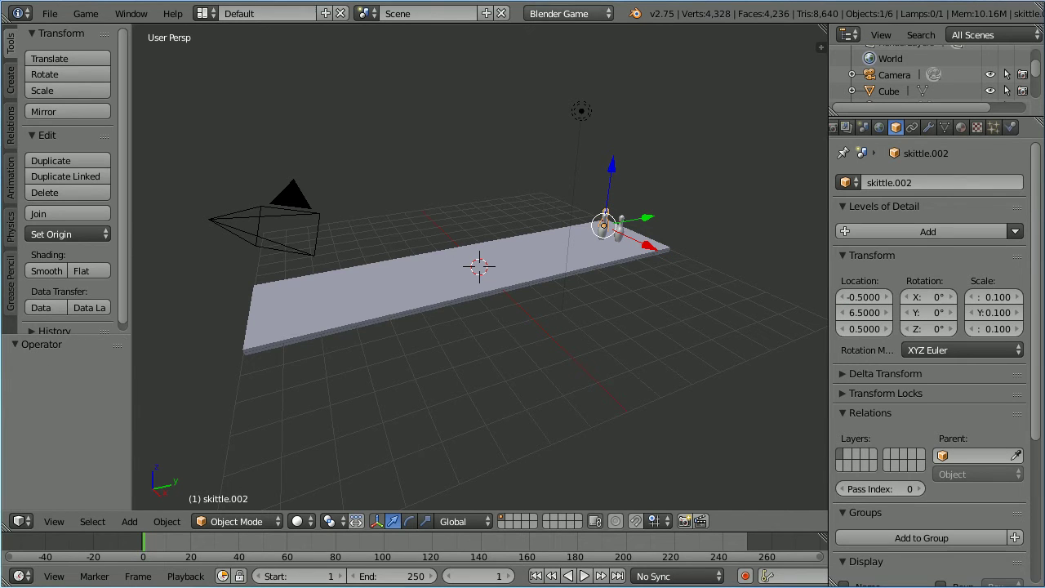
# Make a linked duplicate of the selected skittle and start the third row with it at location X 1 and Y 7
pyautogui.hotkey('alt', 'd')
pyautogui.rightClick(442, 218)
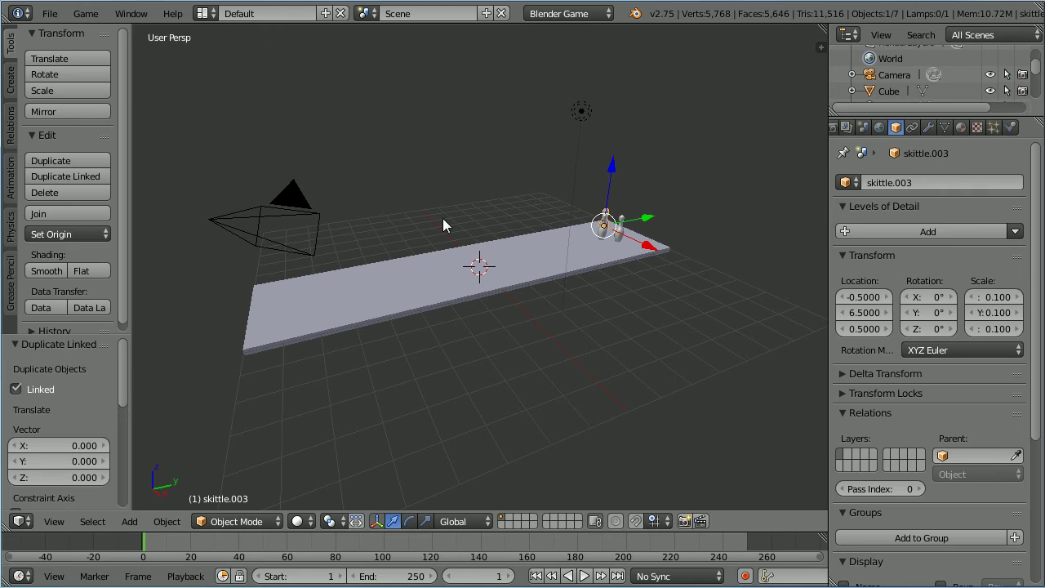
pyautogui.click(866, 297)
pyautogui.write('1')
pyautogui.press('Tab')
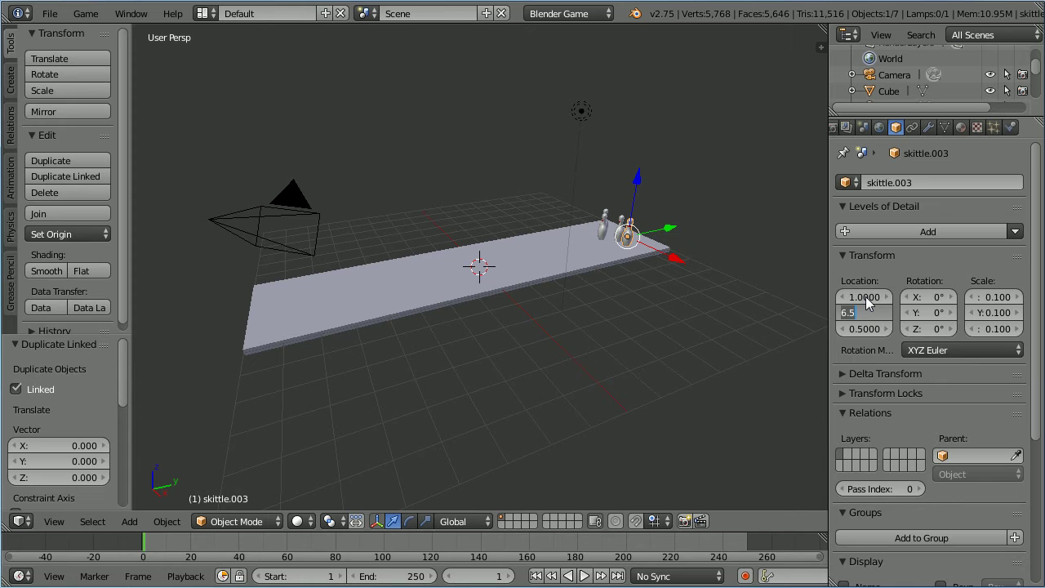
pyautogui.press('Return')
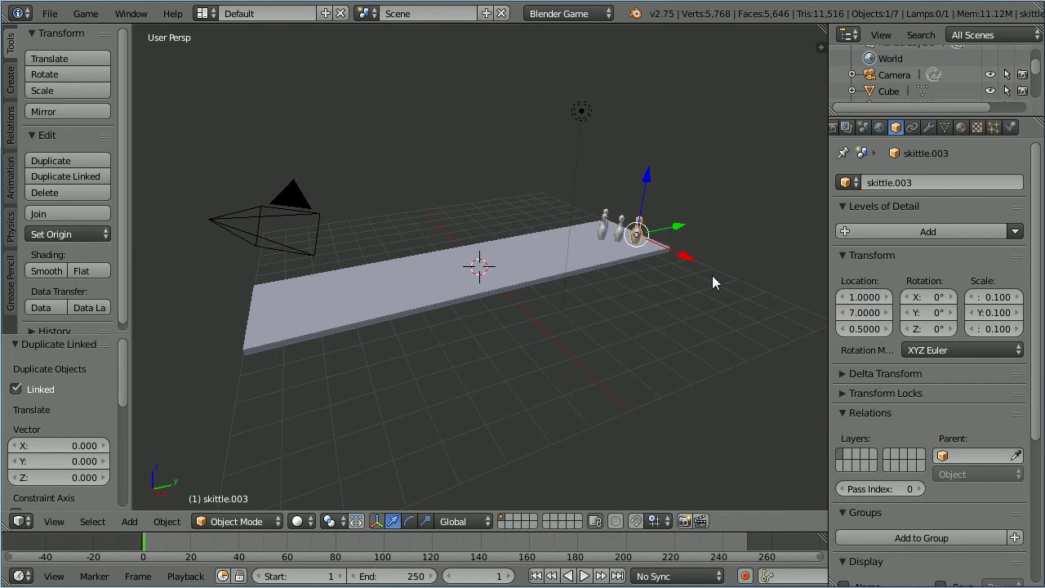
# Make a linked duplicate of the third-row skittle and set its X location to -1
pyautogui.hotkey('alt', 'd')
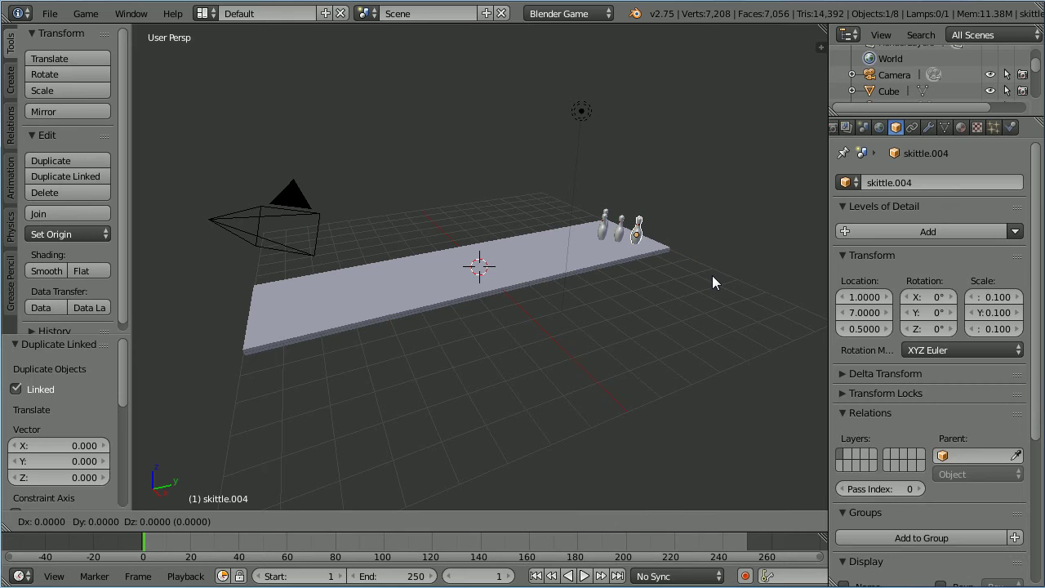
pyautogui.press('Escape')
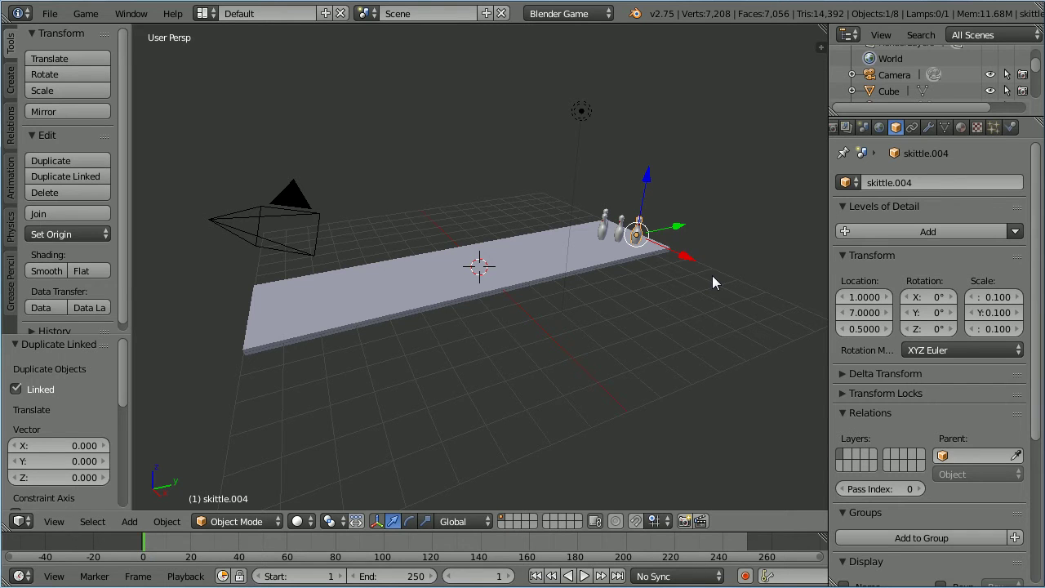
pyautogui.click(847, 298)
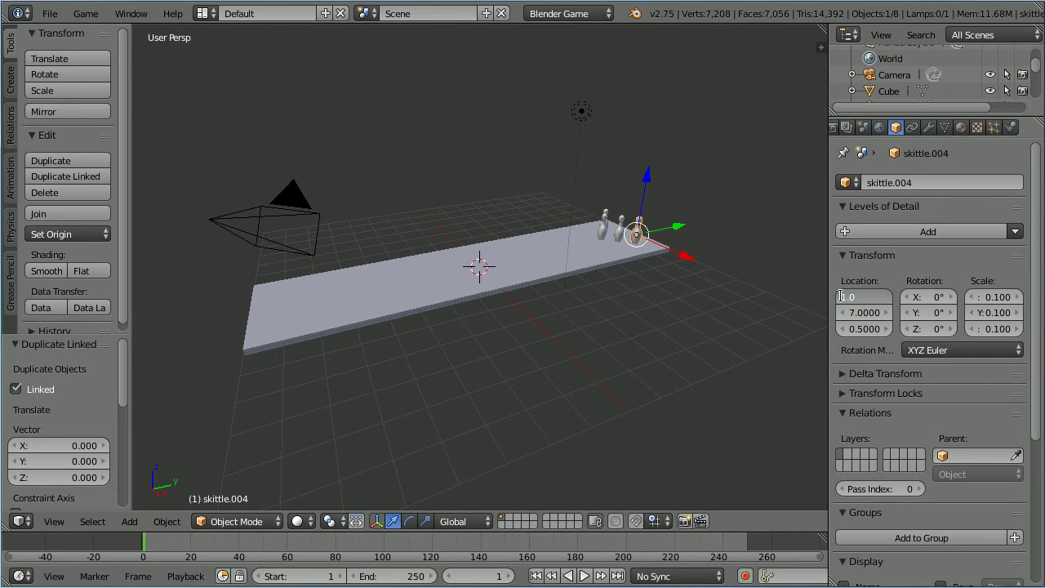
pyautogui.write('-1')
pyautogui.press('Return')
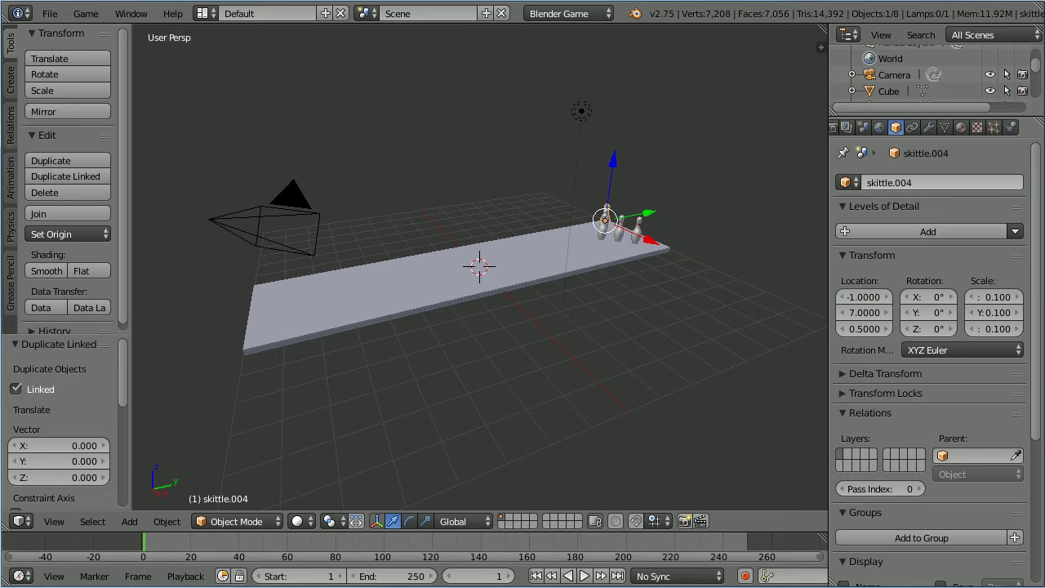
# Add the third row's middle skittle as a linked duplicate with its X location set to 0
pyautogui.hotkey('alt', 'd')
pyautogui.rightClick(611, 320)
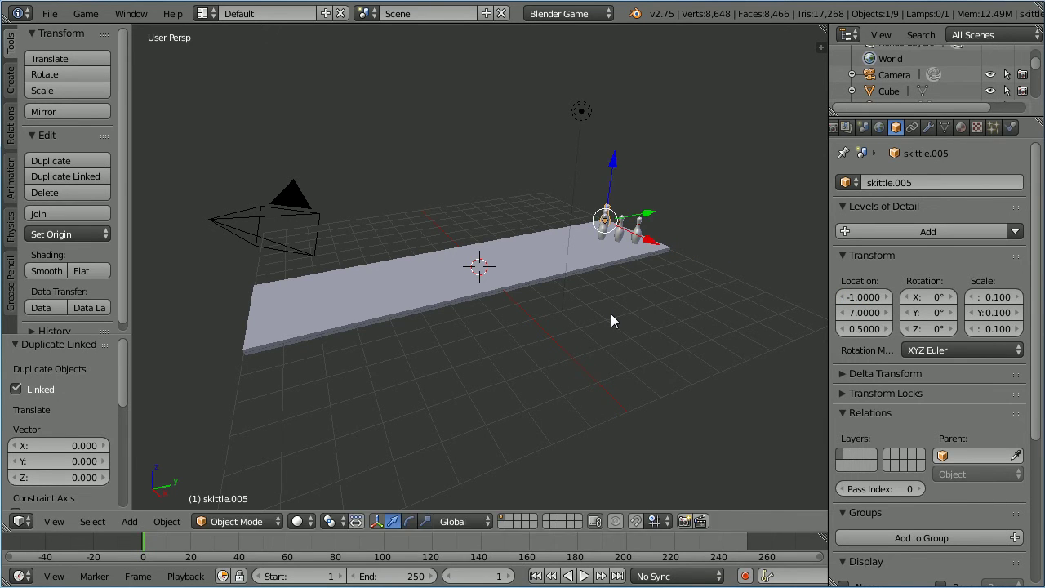
pyautogui.click(860, 297)
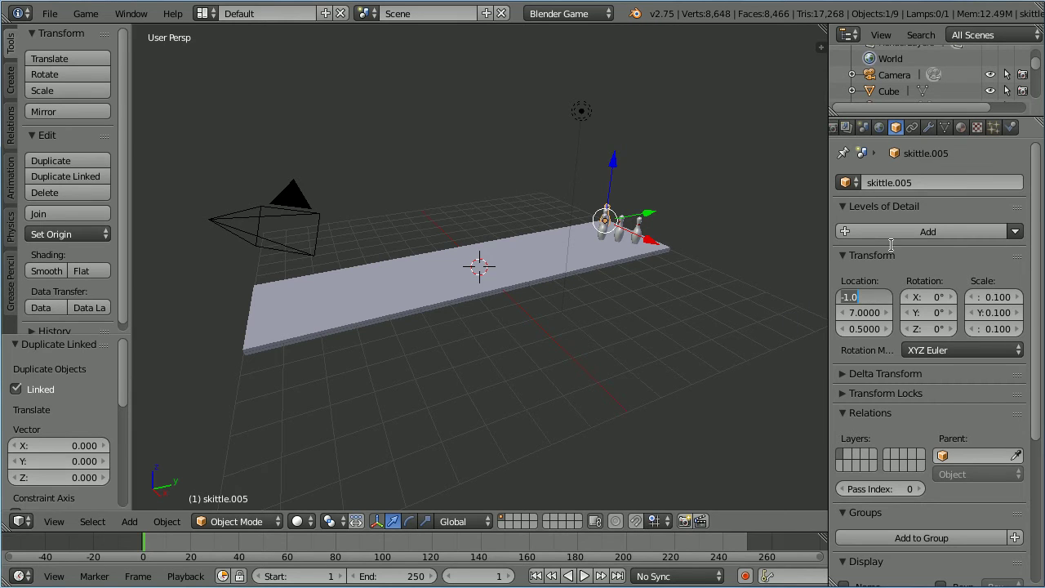
pyautogui.write('0')
pyautogui.press('Return')
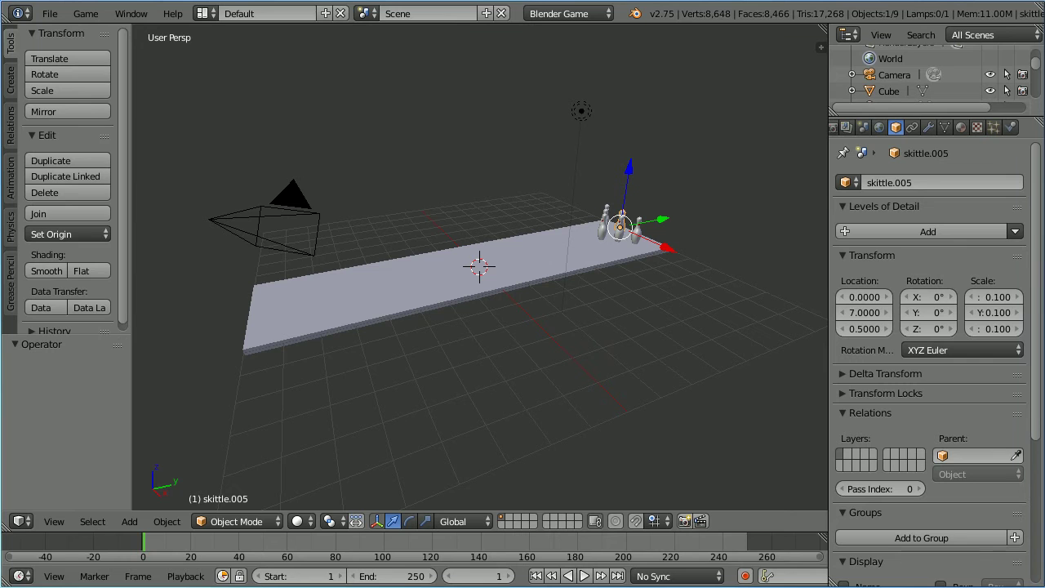
# Make a linked duplicate of the middle skittle and start the back row with it at location X 0.5 and Y 7.5
pyautogui.hotkey('alt', 'd')
pyautogui.rightClick(477, 174)
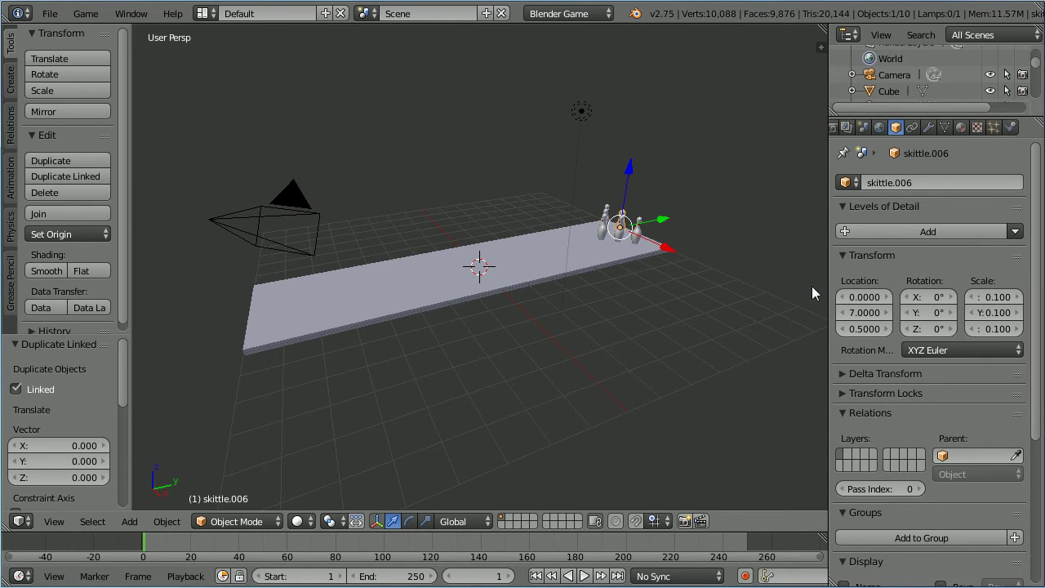
pyautogui.click(861, 300)
pyautogui.write('.5')
pyautogui.press('Tab')
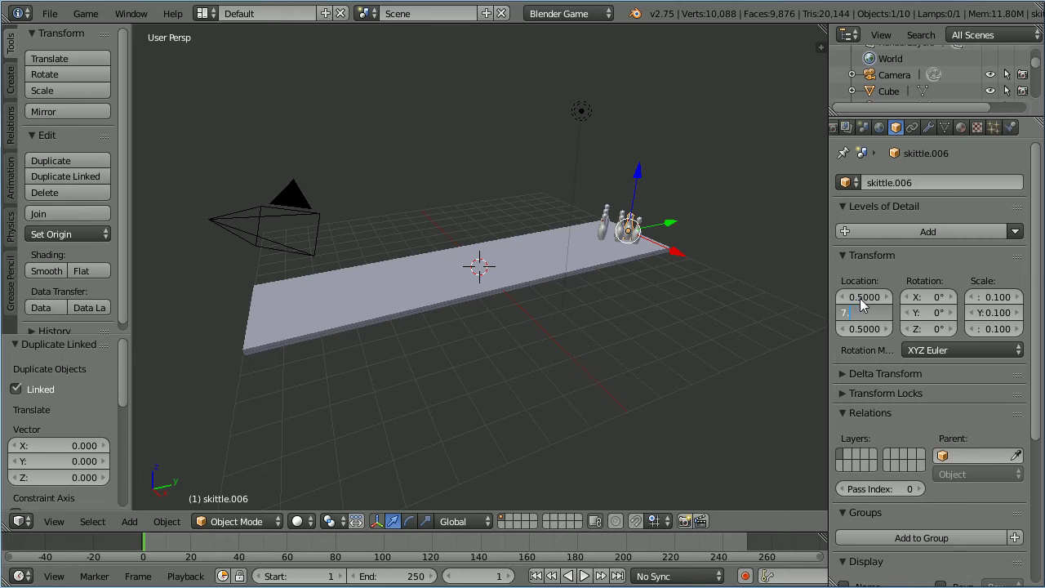
pyautogui.press('Return')
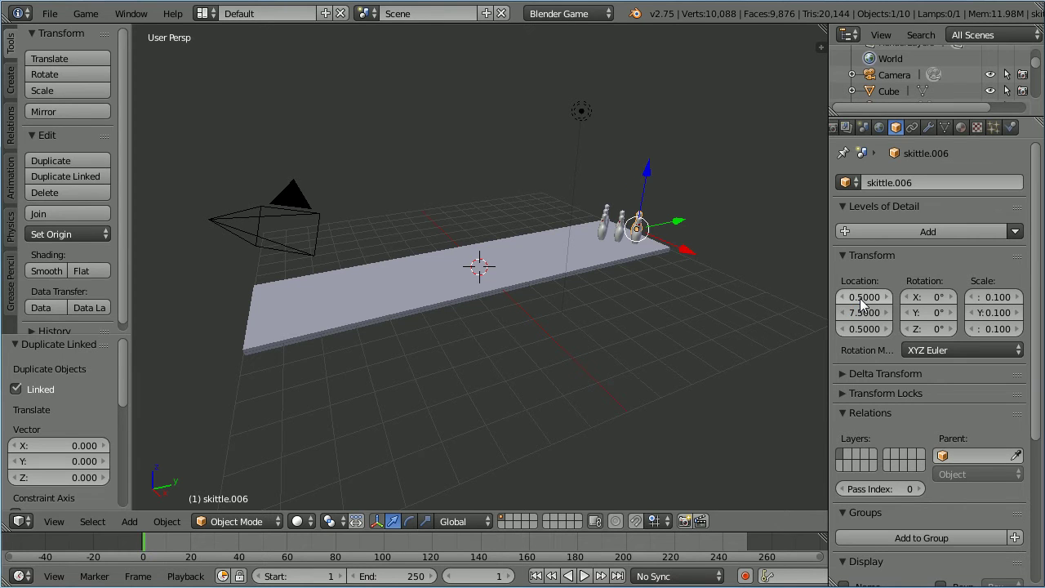
# Make a linked duplicate of the back-row skittle and set its X location to -0.5
pyautogui.hotkey('alt', 'd')
pyautogui.click(360, 302)
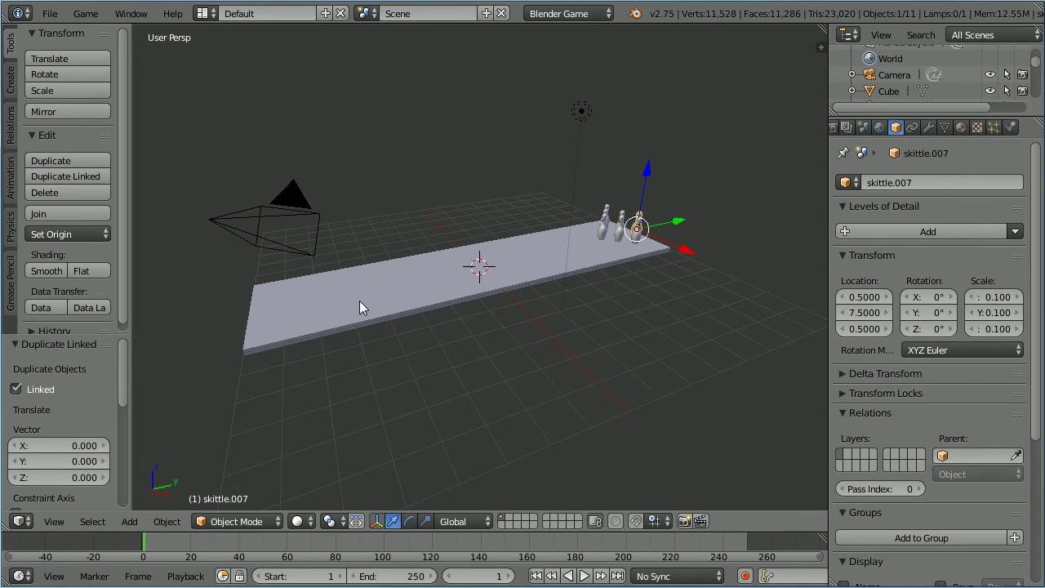
pyautogui.click(866, 297)
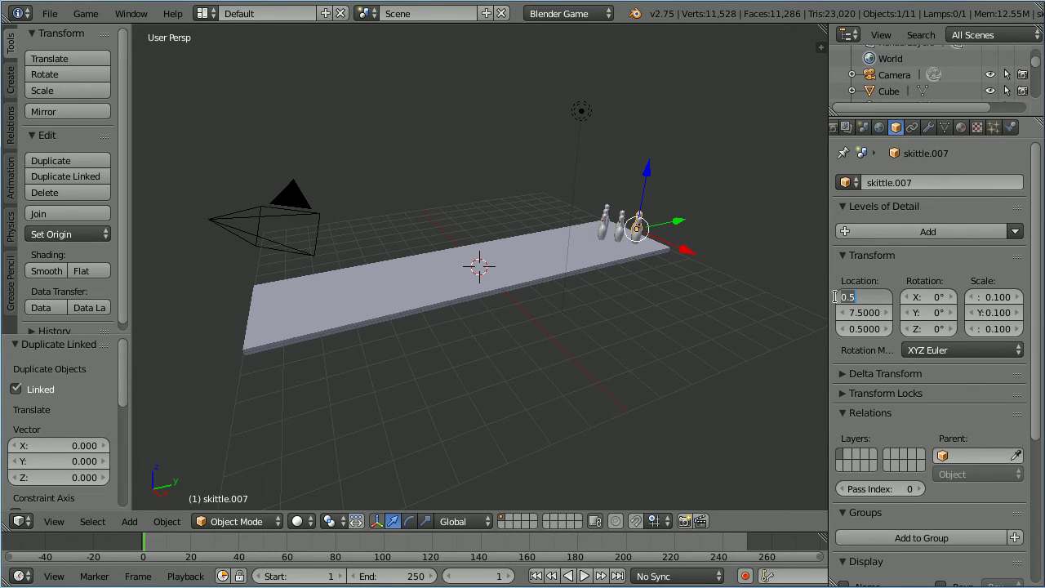
pyautogui.click(842, 296)
pyautogui.write('-')
pyautogui.press('Return')
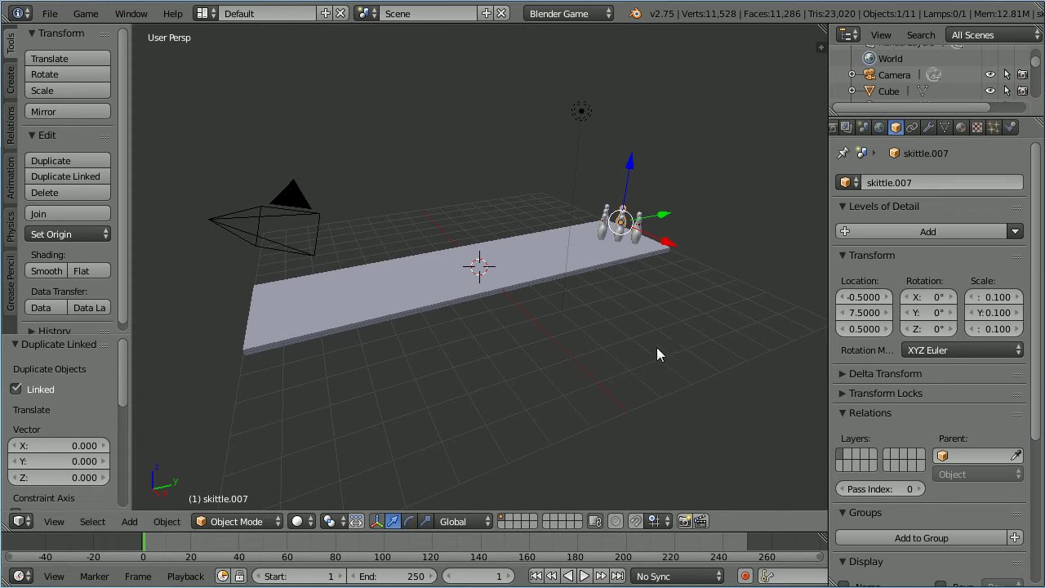
# Add another linked duplicate skittle to the back row with its X location set to 1.5
pyautogui.hotkey('alt', 'd')
pyautogui.press('Escape')
pyautogui.click(864, 298)
pyautogui.write('1.')
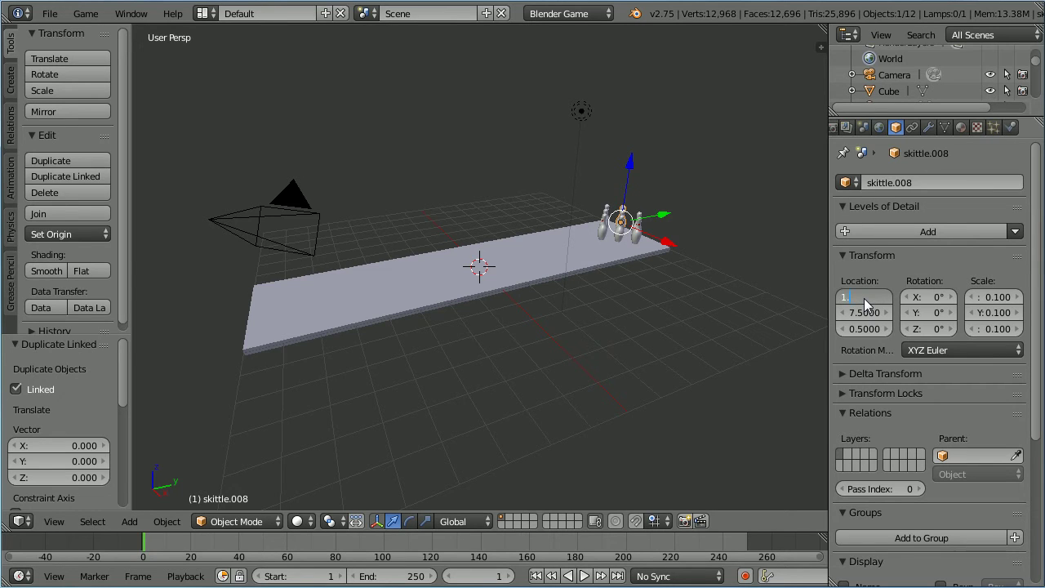
pyautogui.write('5')
pyautogui.press('Return')
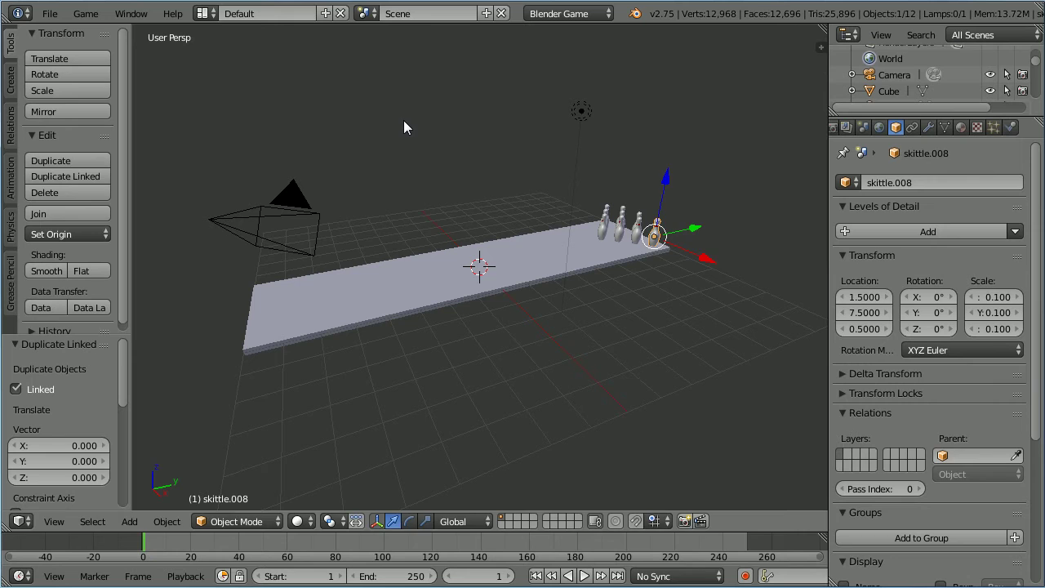
# Complete the back row with a linked duplicate skittle whose X location is set to -1.5
pyautogui.hotkey('alt', 'd')
pyautogui.press('Escape')
pyautogui.click(846, 297)
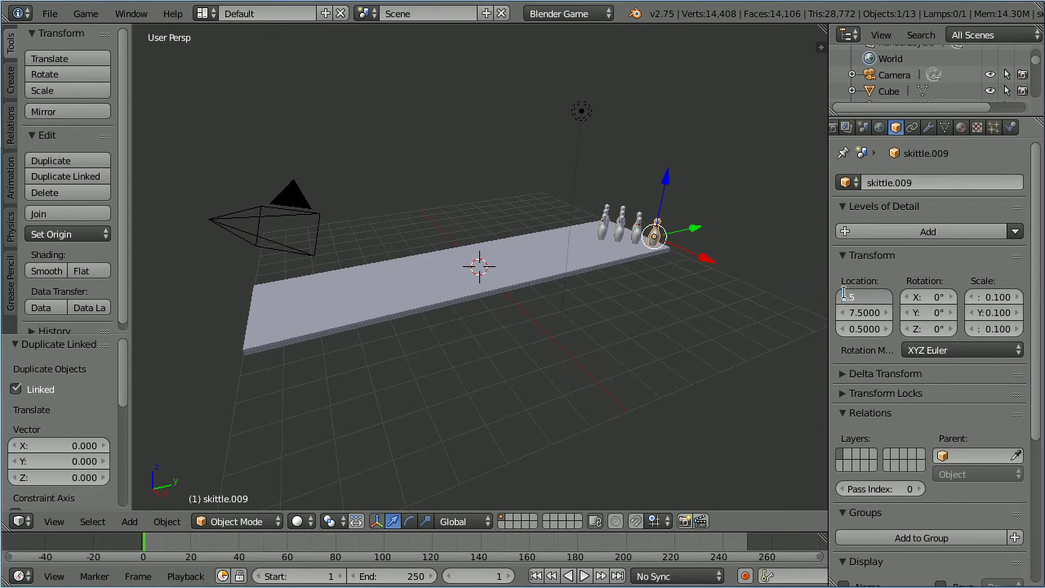
pyautogui.write('-')
pyautogui.press('Return')
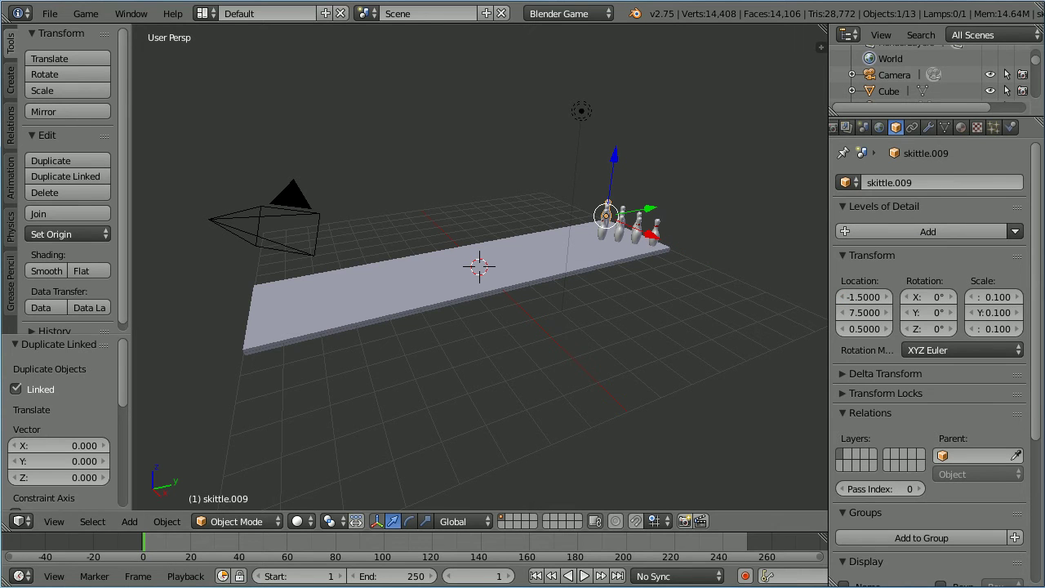
# Add a UV sphere as the bowling ball and scale it uniformly by a factor of 0.4
pyautogui.click(131, 521)
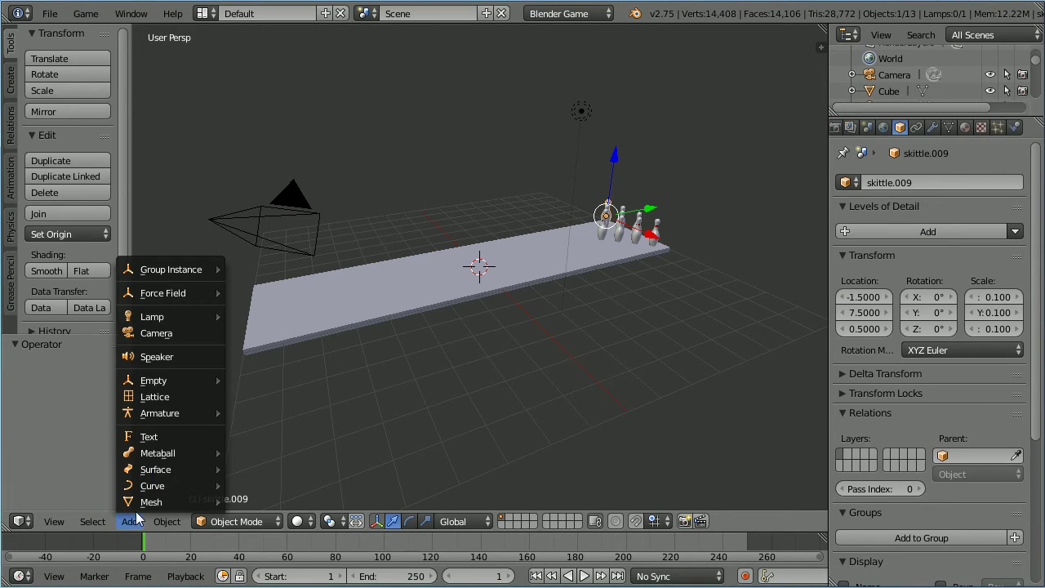
pyautogui.moveTo(205, 505)
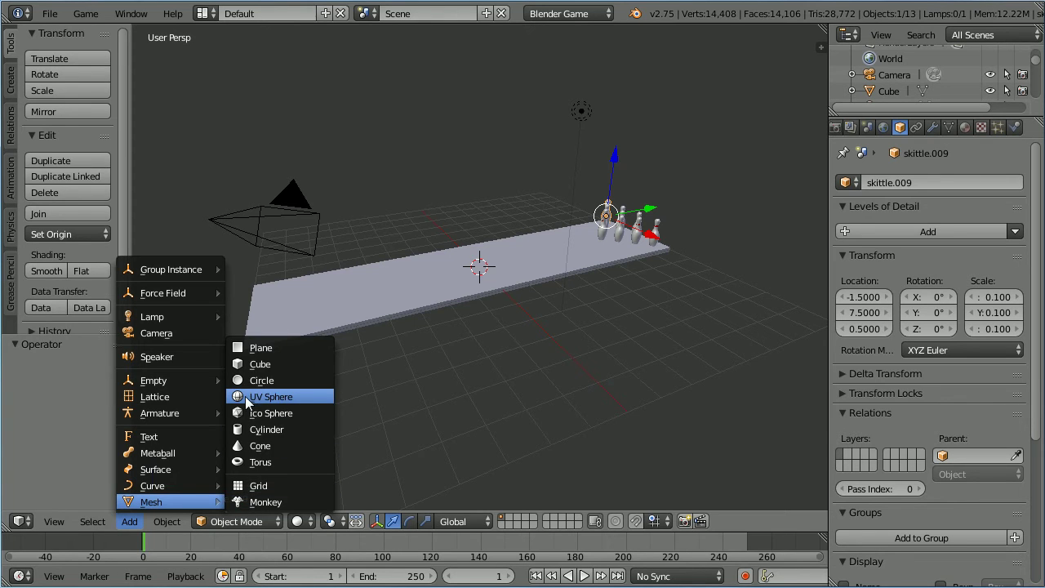
pyautogui.click(313, 396)
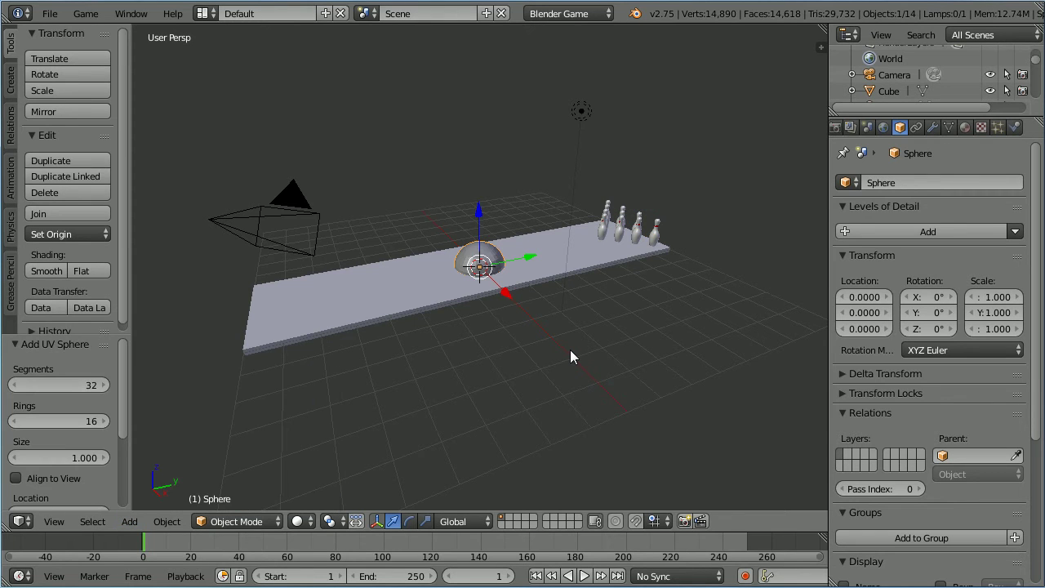
pyautogui.press('s')
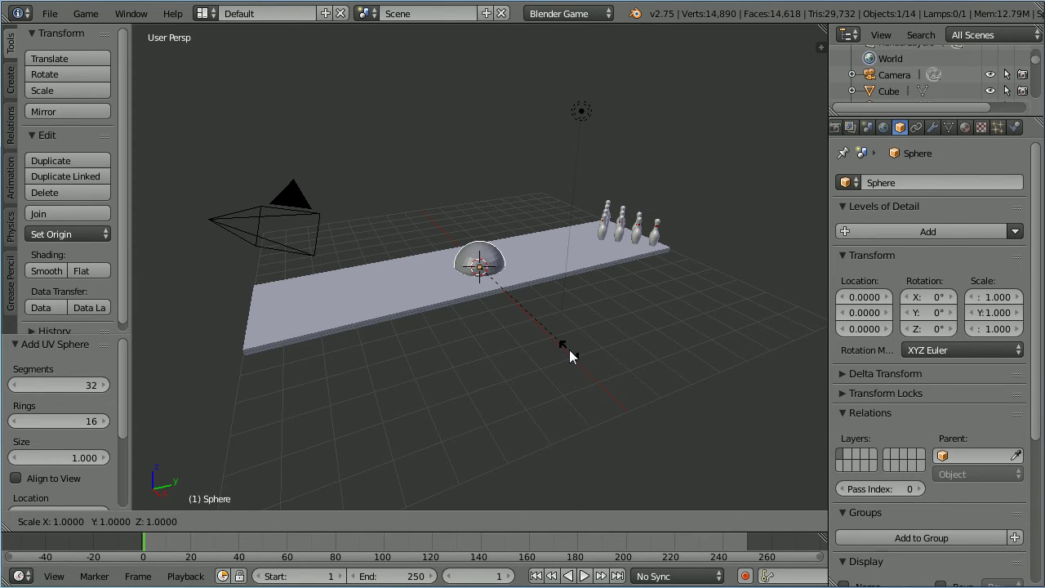
pyautogui.write('.4')
pyautogui.press('Return')
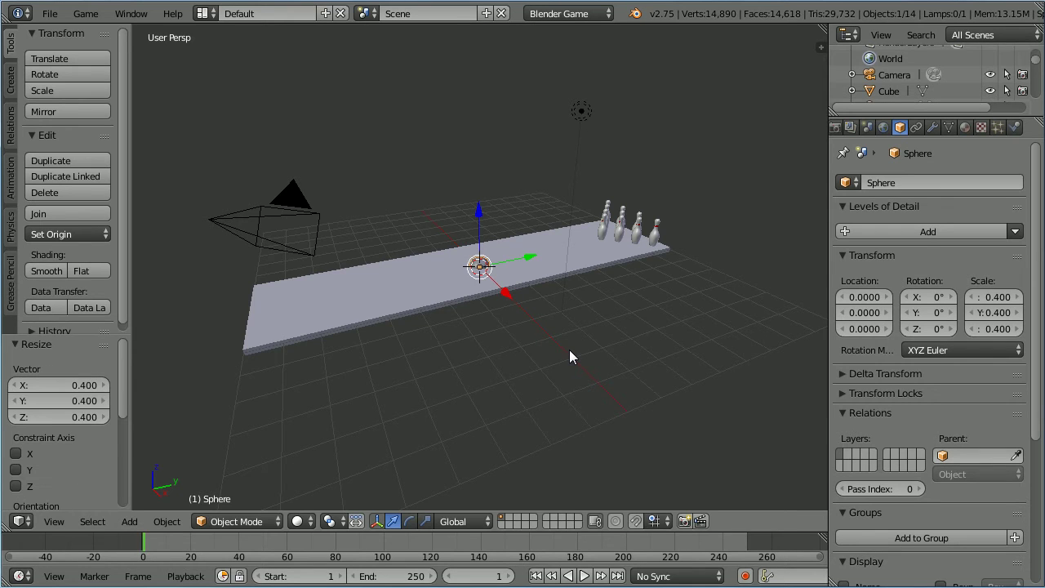
# Move the sphere to the near end of the lane by setting its Y location to -7
pyautogui.click(861, 314)
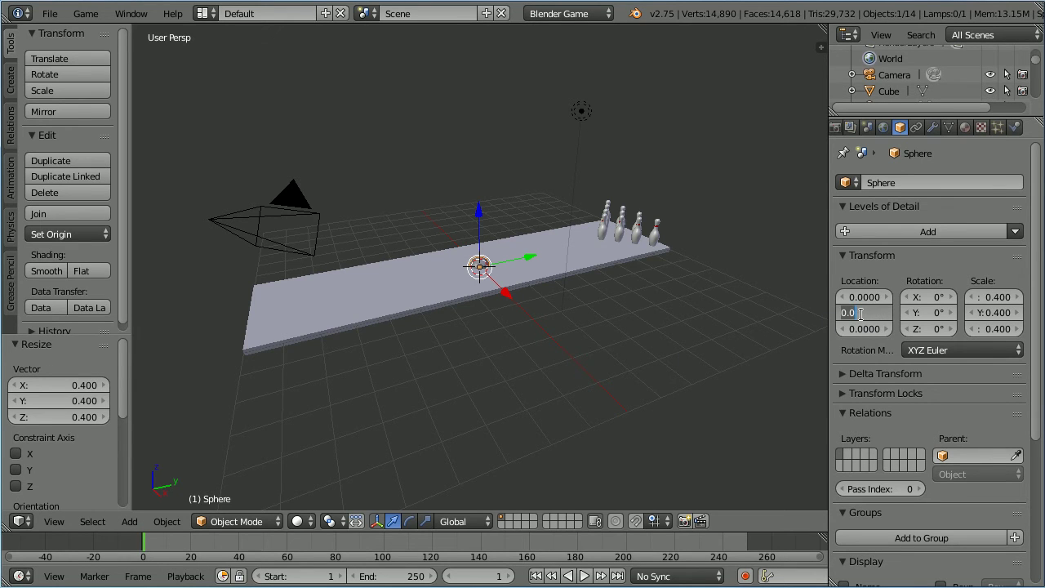
pyautogui.press('BackSpace')
pyautogui.write('-7')
pyautogui.press('Return')
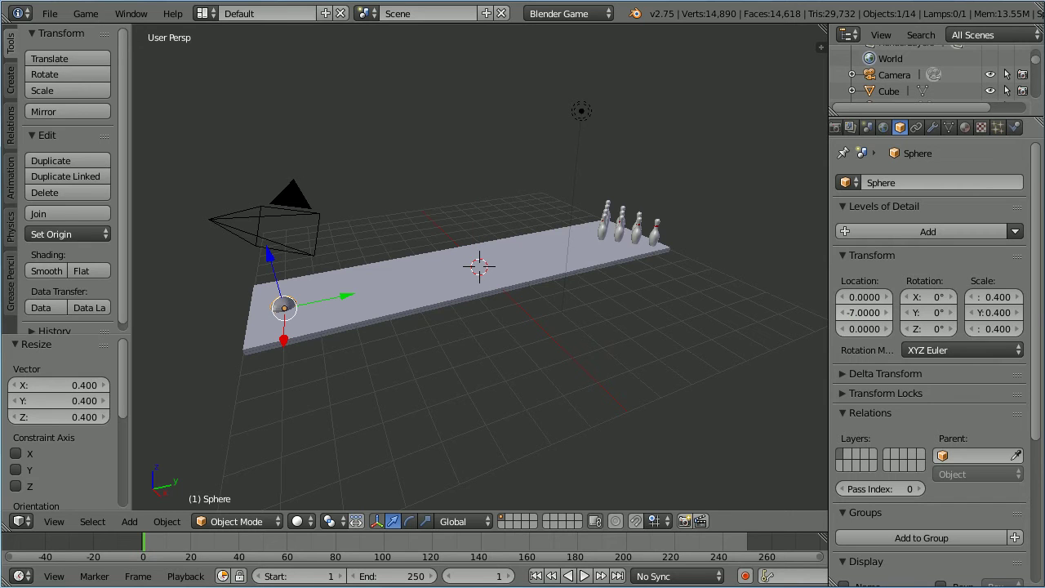
# Raise the sphere above the lane by setting its Z location to 0.5, and shade it smooth
pyautogui.click(861, 329)
pyautogui.write('.5')
pyautogui.press('Return')
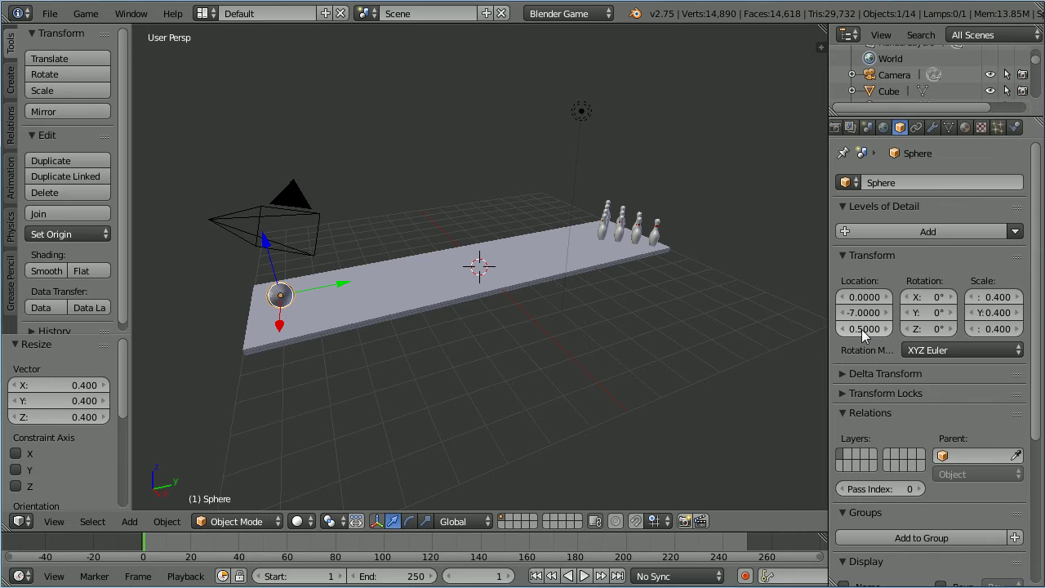
pyautogui.click(48, 272)
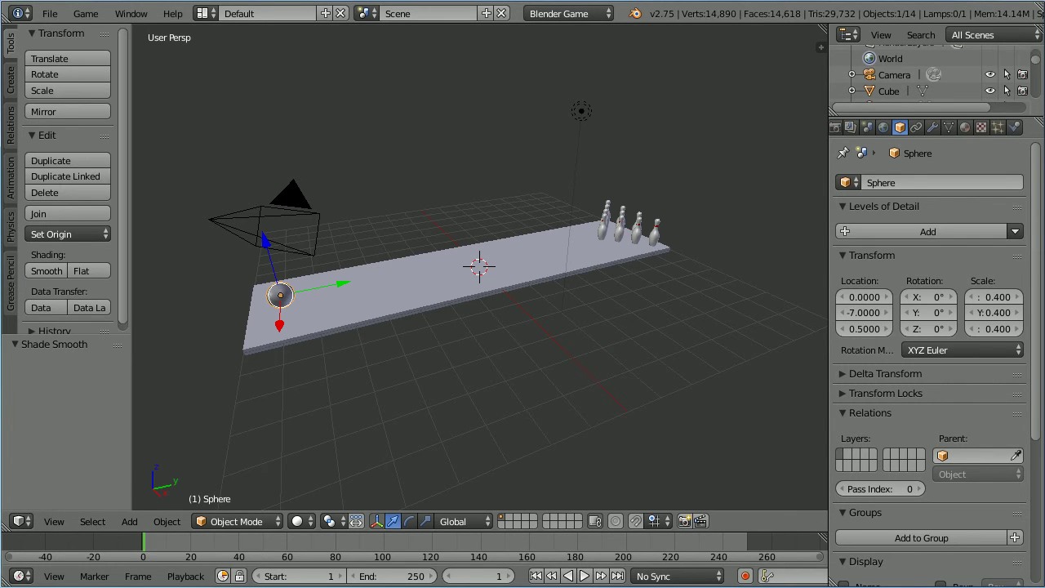
# Make the sphere a Rigid Body with No Sleeping enabled and collision bounds of the Sphere shape
pyautogui.click(1016, 129)
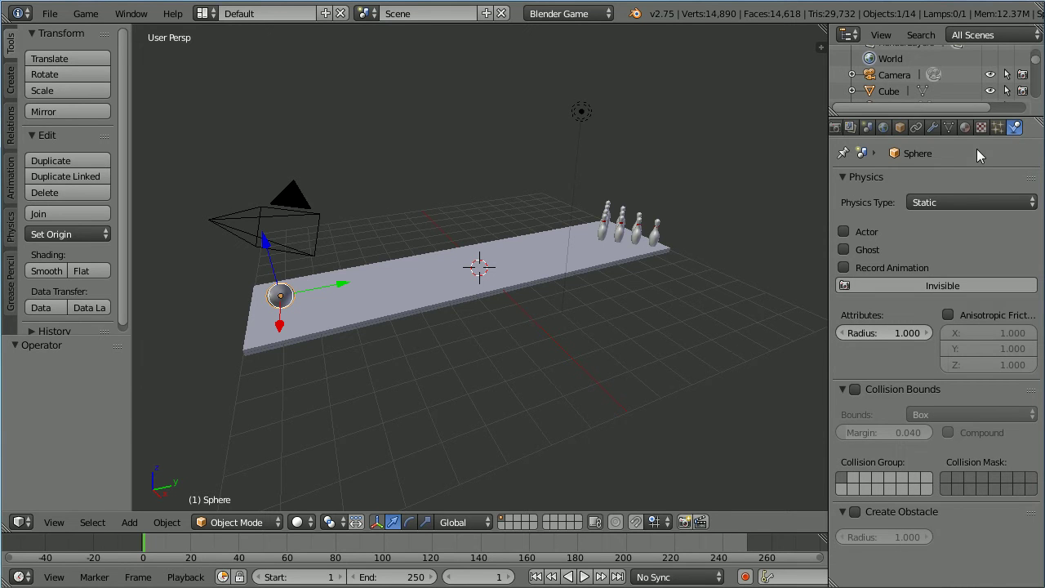
pyautogui.click(981, 204)
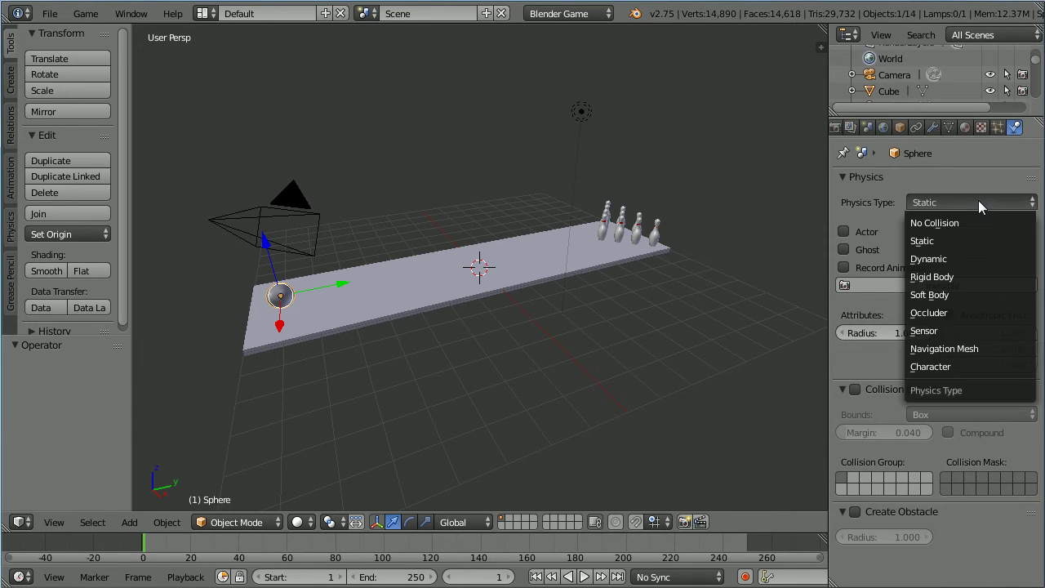
pyautogui.click(997, 278)
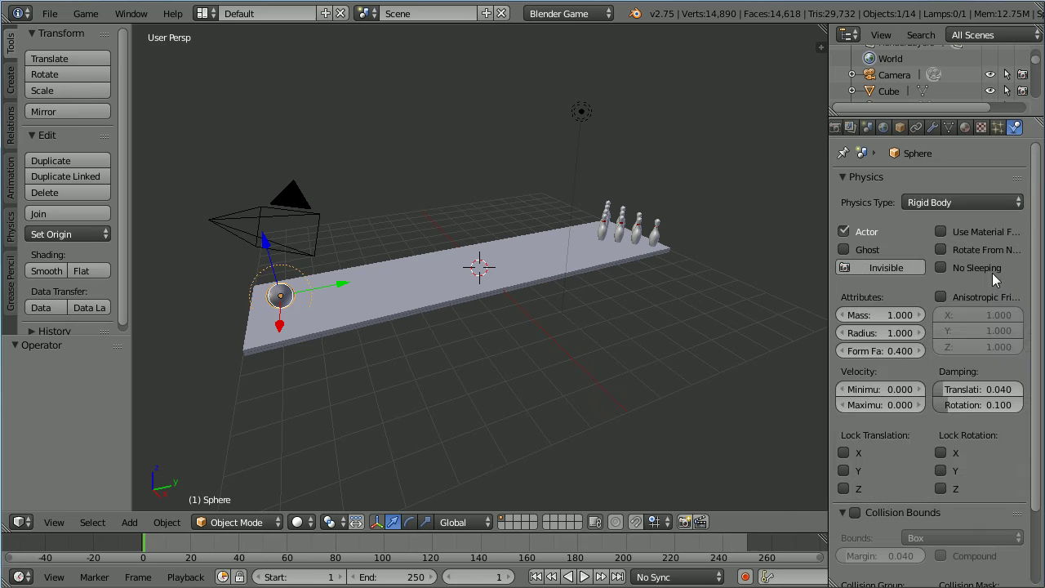
pyautogui.click(943, 267)
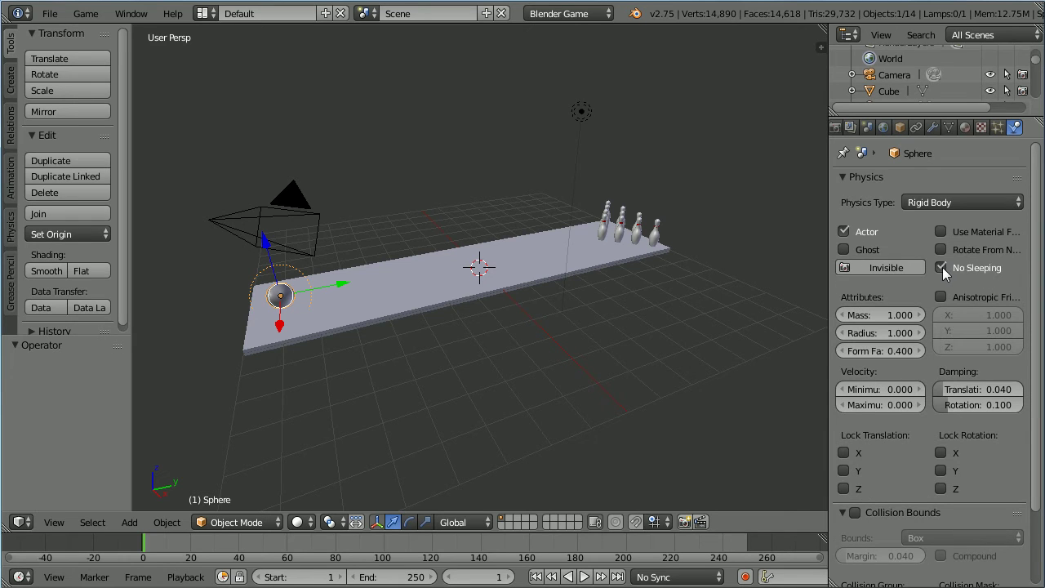
pyautogui.click(854, 513)
pyautogui.click(974, 537)
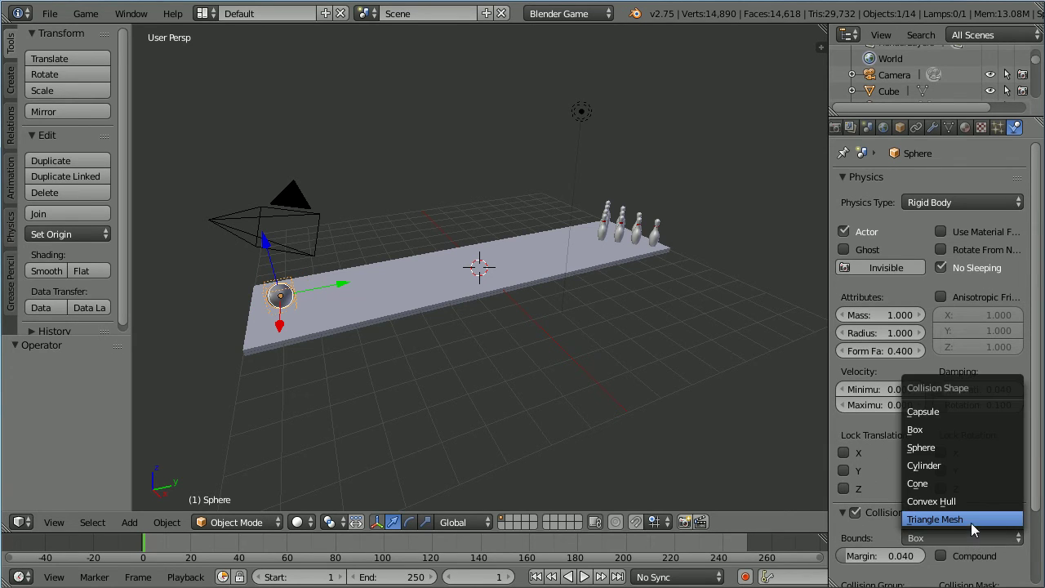
pyautogui.click(958, 453)
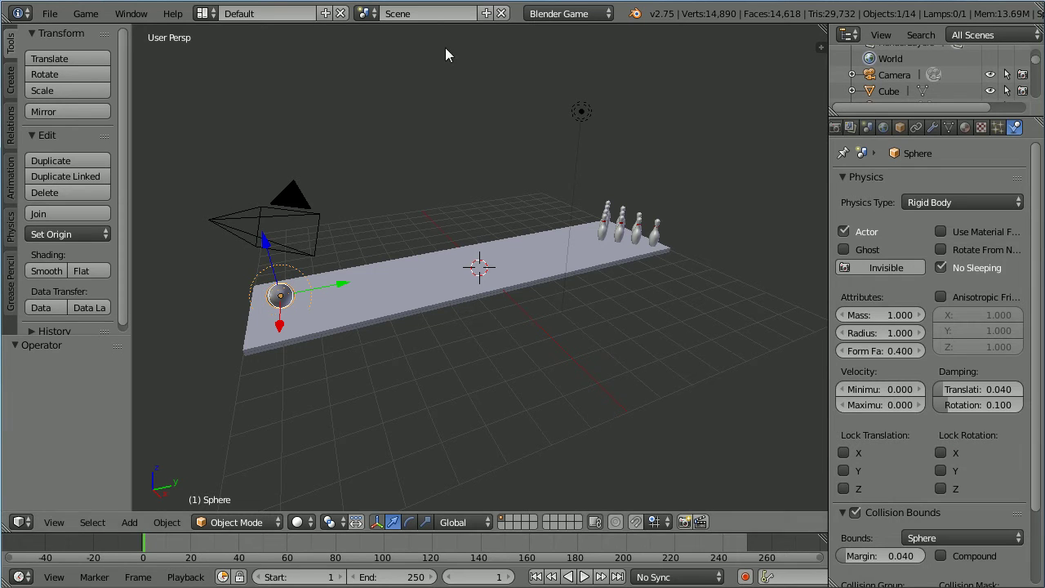
# Switch to the Game Logic layout and set a perspective view from behind the ball, looking down the lane towards the skittles
pyautogui.click(203, 15)
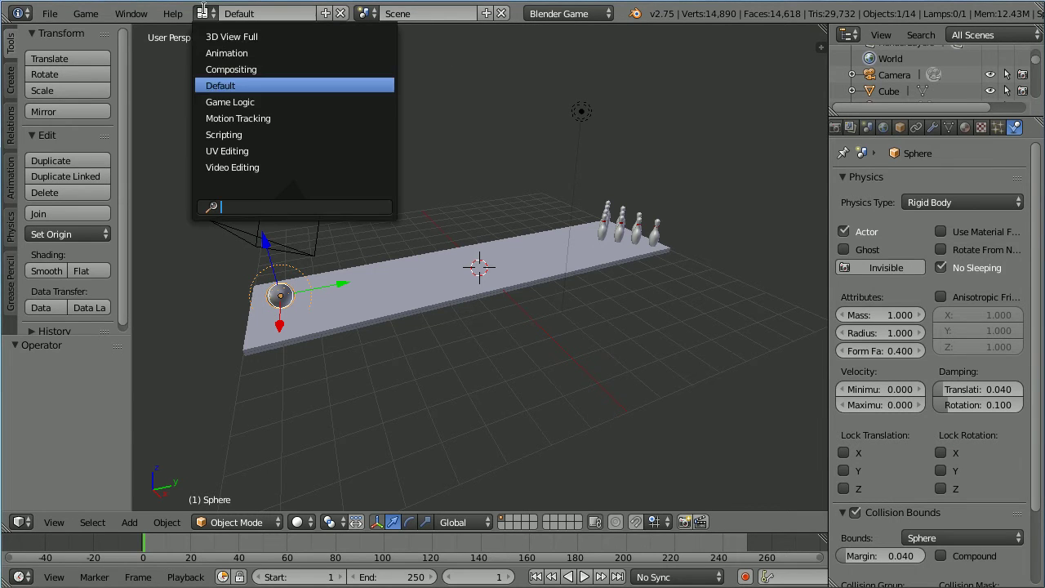
pyautogui.click(303, 102)
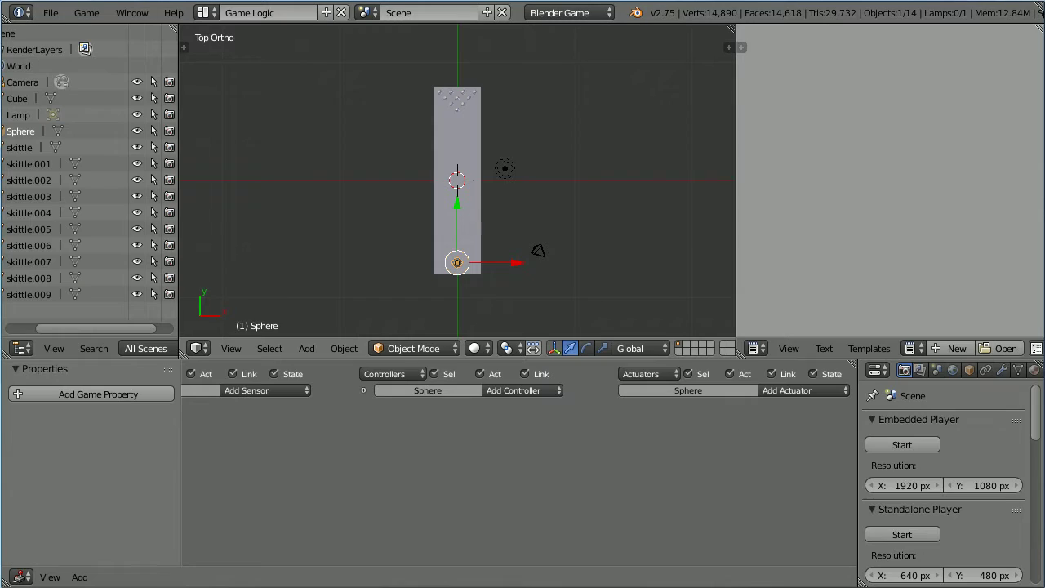
pyautogui.click(232, 349)
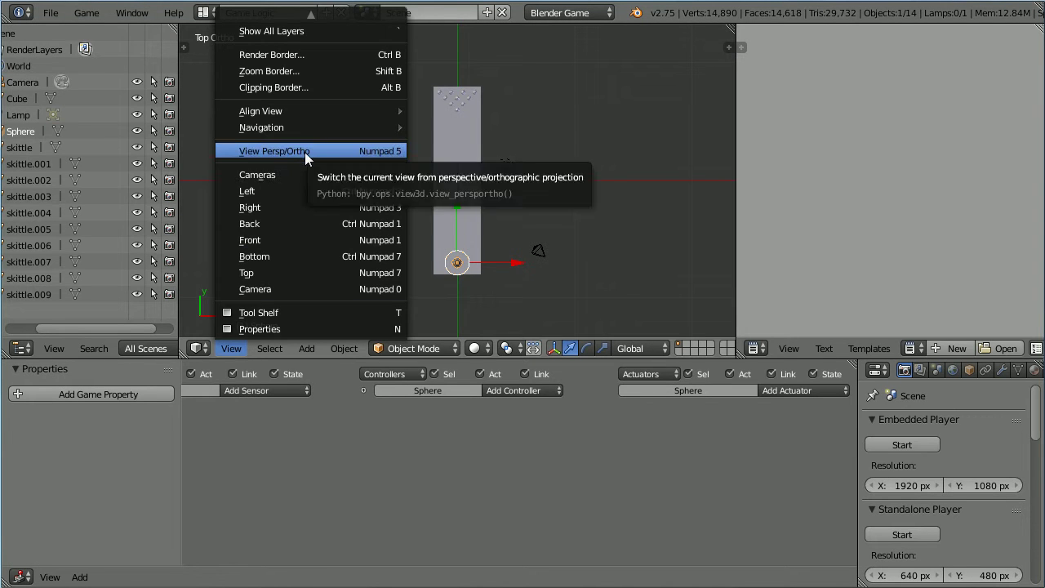
pyautogui.click(305, 152)
pyautogui.click(232, 349)
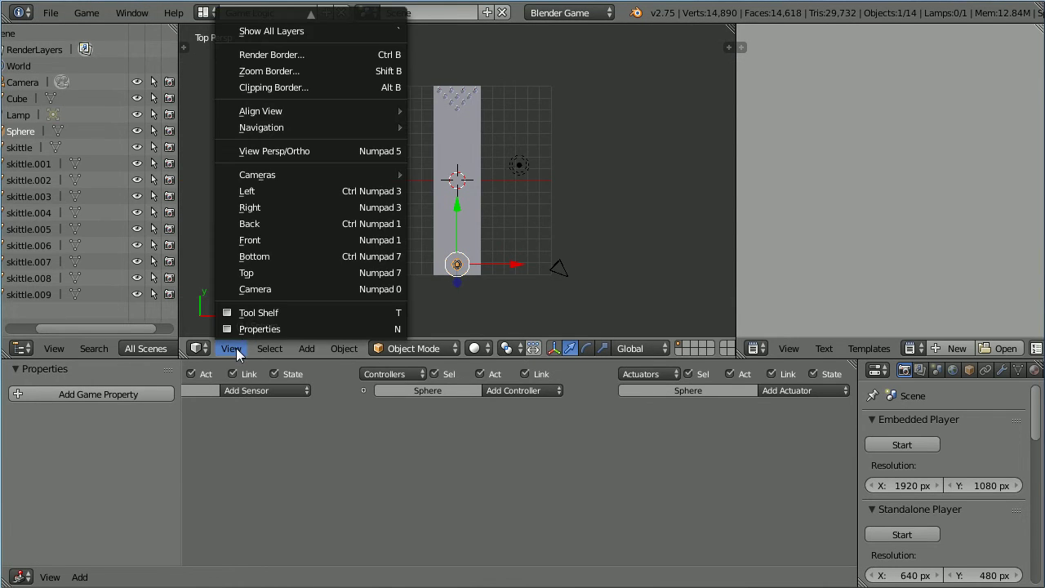
pyautogui.click(250, 241)
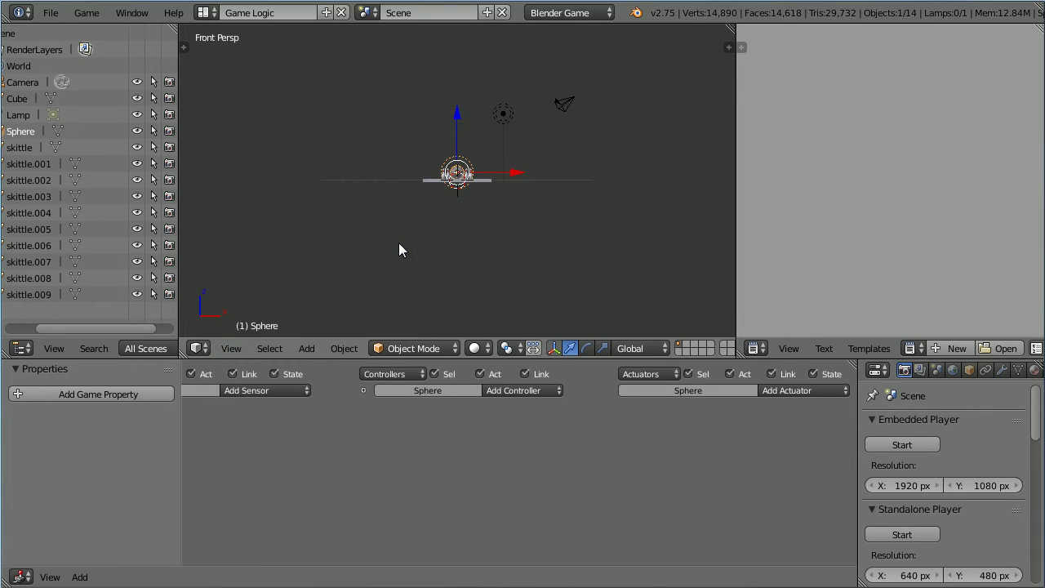
pyautogui.scroll(6, 503, 254)
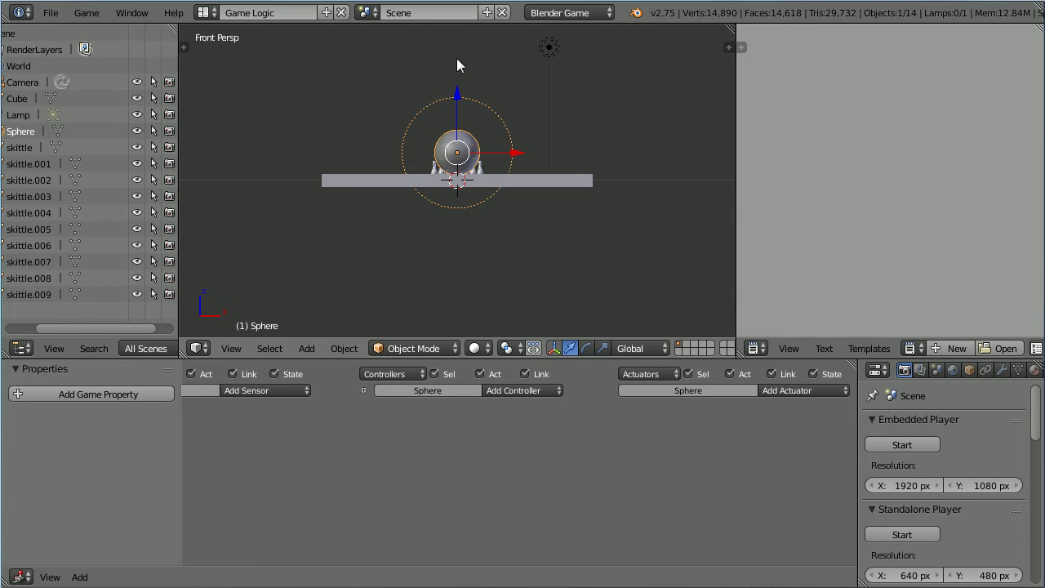
pyautogui.moveTo(457, 65); pyautogui.dragTo(458, 94, button='middle')
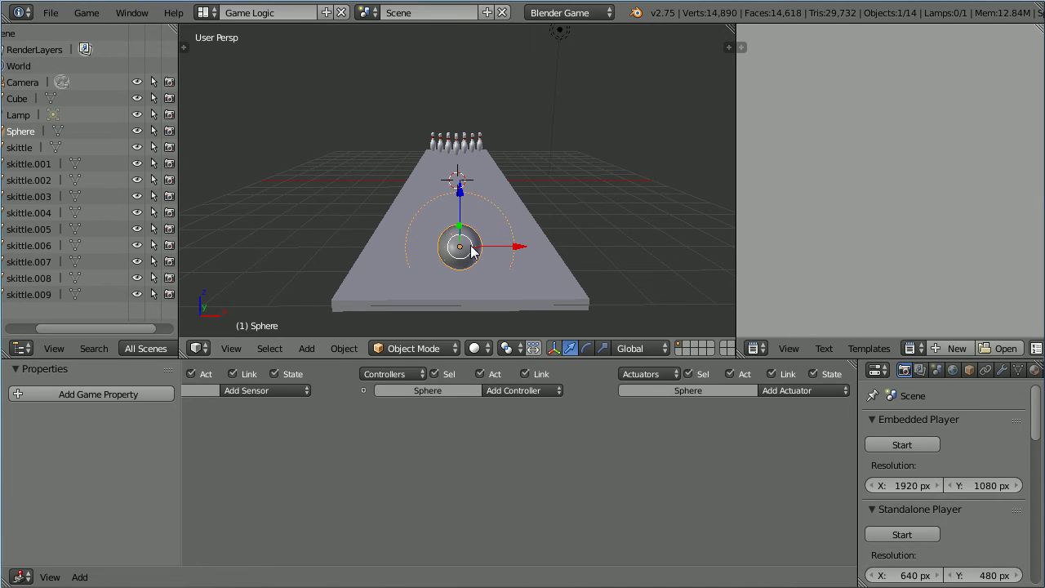
pyautogui.moveTo(458, 254); pyautogui.dragTo(458, 190, button='middle')
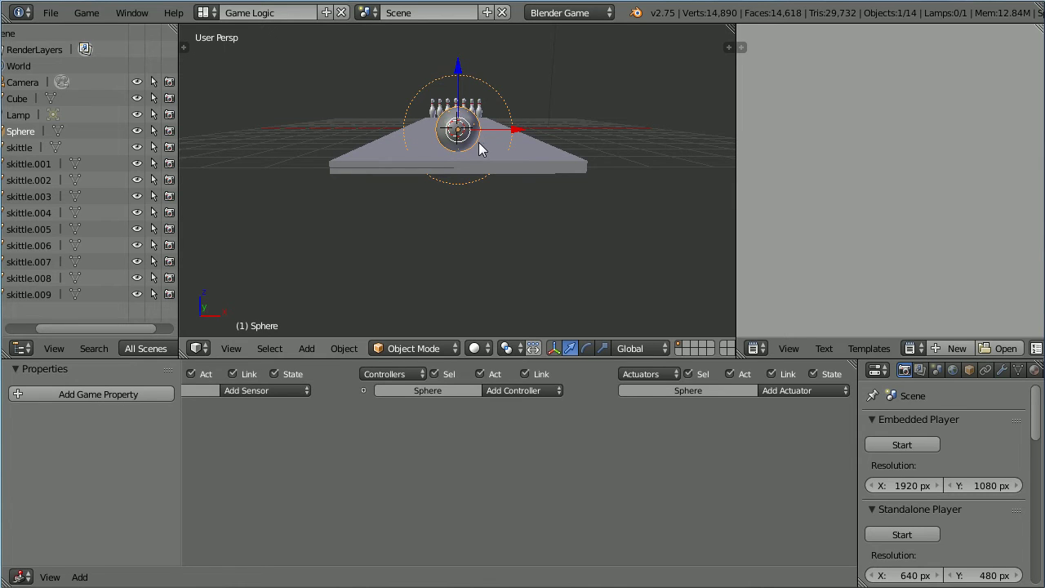
pyautogui.moveTo(478, 142); pyautogui.dragTo(481, 170, button='middle')
pyautogui.scroll(2, 480, 170)
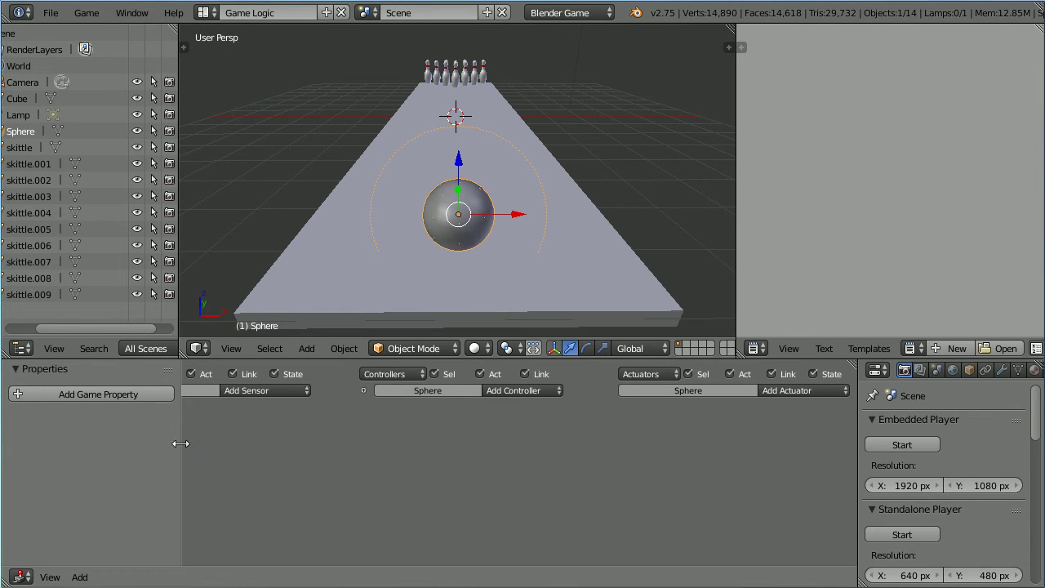
# Give the sphere a Keyboard sensor triggered by the spacebar and a Simple Motion actuator
pyautogui.moveTo(180, 443); pyautogui.dragTo(12, 438)
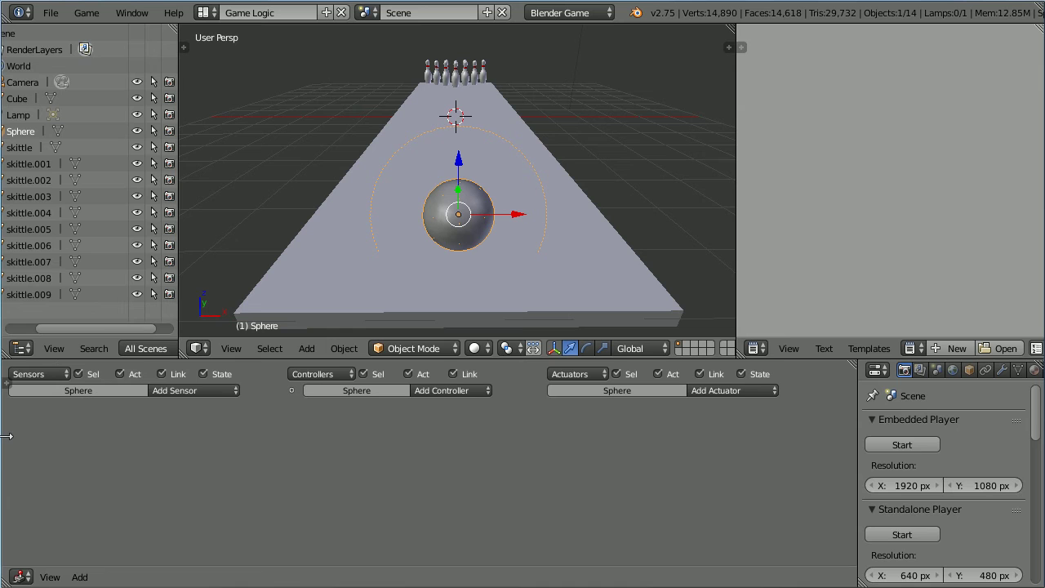
pyautogui.click(187, 391)
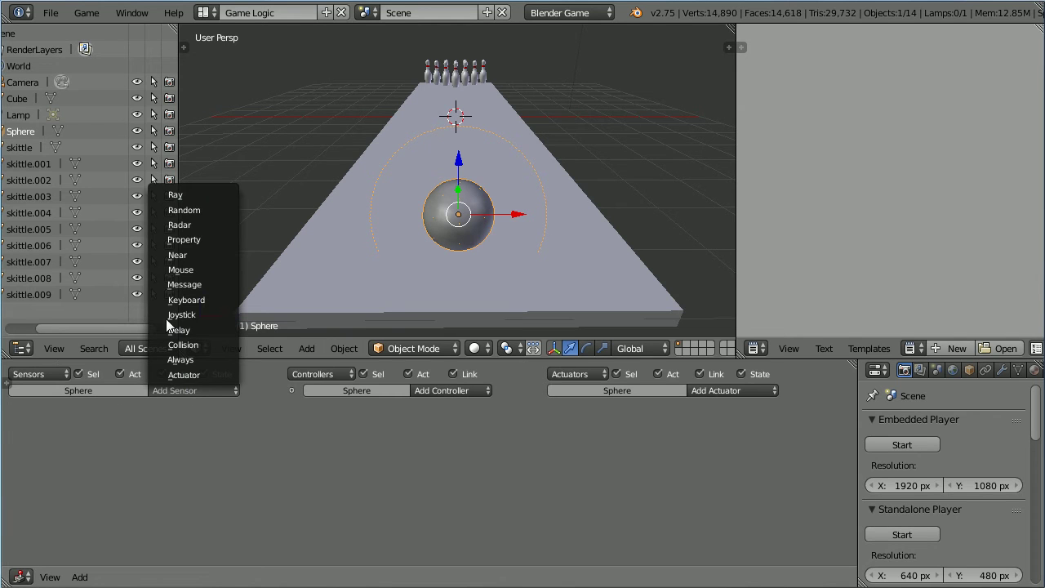
pyautogui.click(223, 300)
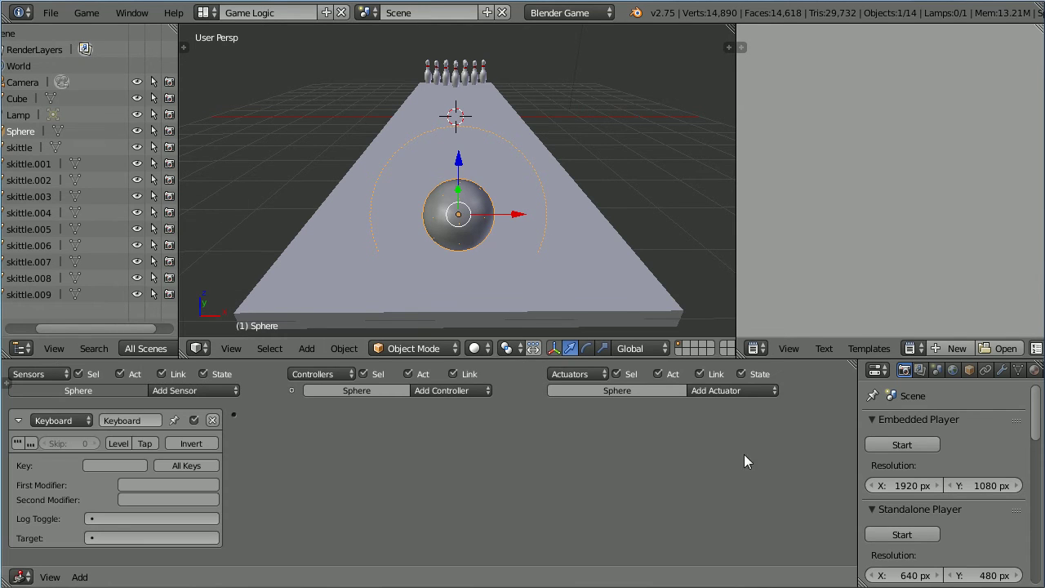
pyautogui.click(737, 390)
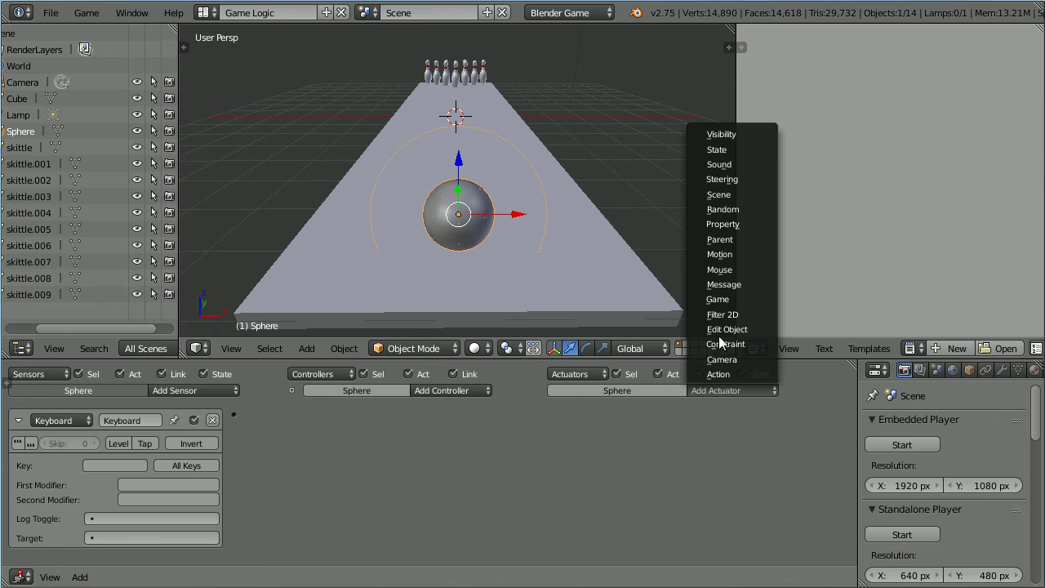
pyautogui.click(761, 254)
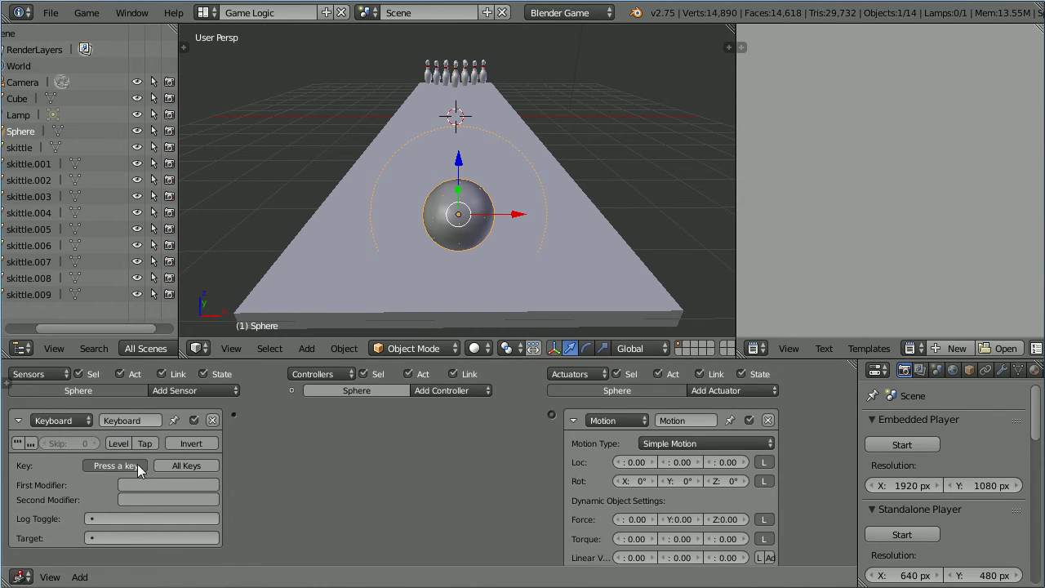
pyautogui.press('space')
# Set the Motion actuator's Y linear velocity to 8 and connect the Keyboard sensor to it through an And controller
pyautogui.click(683, 556)
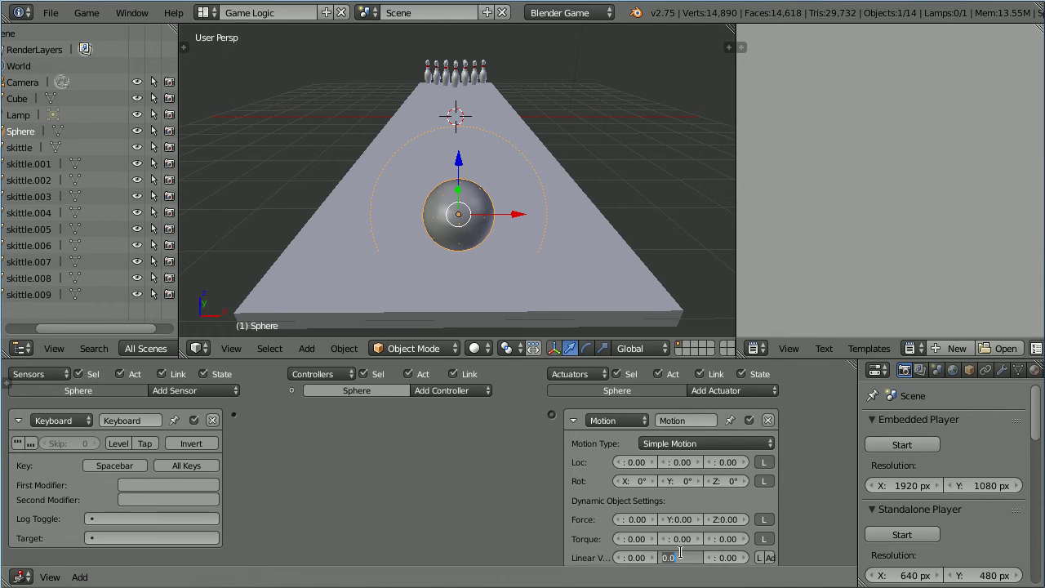
pyautogui.write('8')
pyautogui.press('Return')
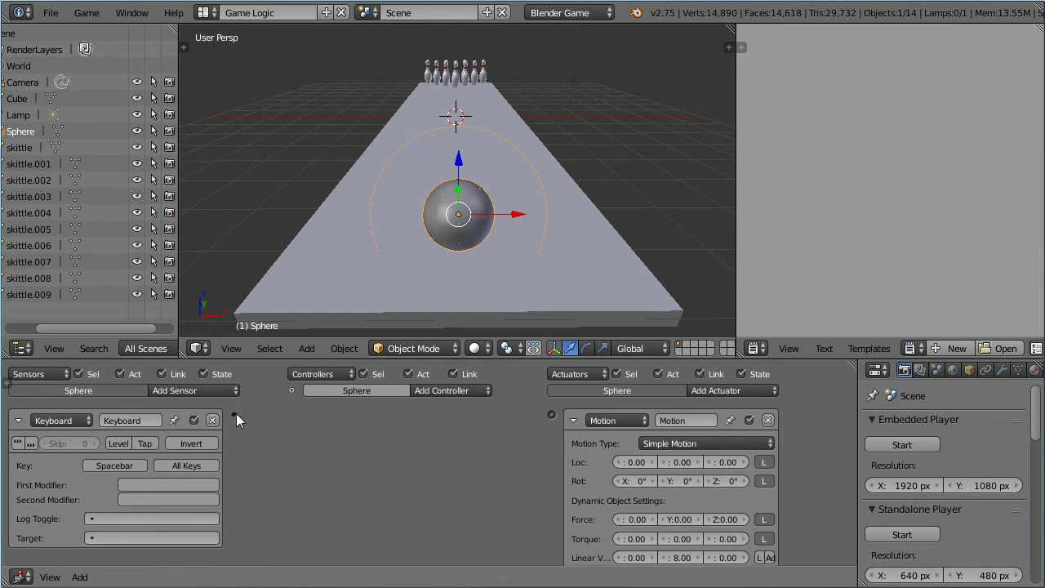
pyautogui.moveTo(233, 415); pyautogui.dragTo(553, 416)
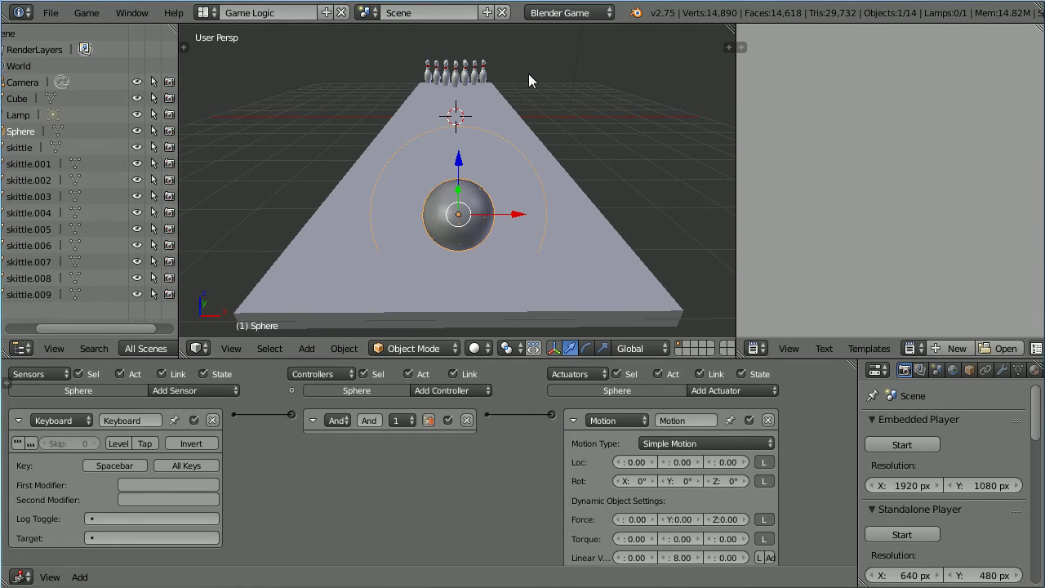
# Run the game in the embedded player, launch the ball at the skittles to test it, and stop the game
pyautogui.click(905, 446)
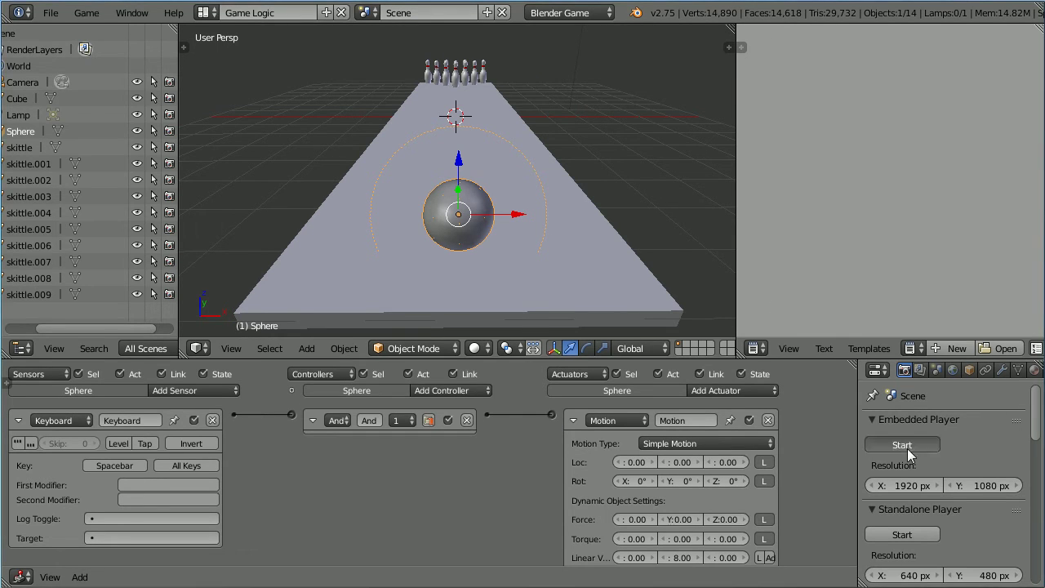
pyautogui.press('space')
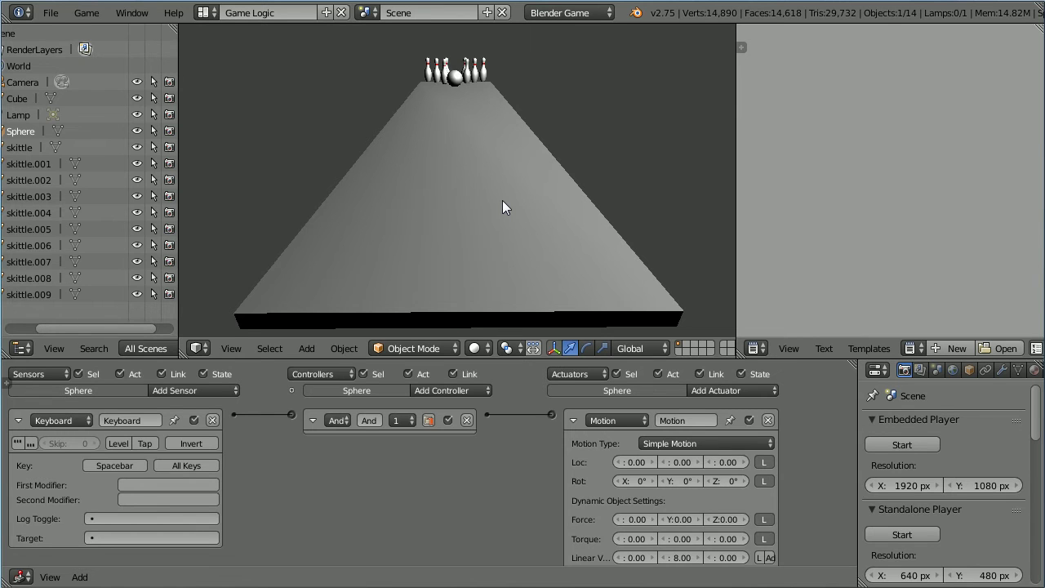
pyautogui.press('Escape')
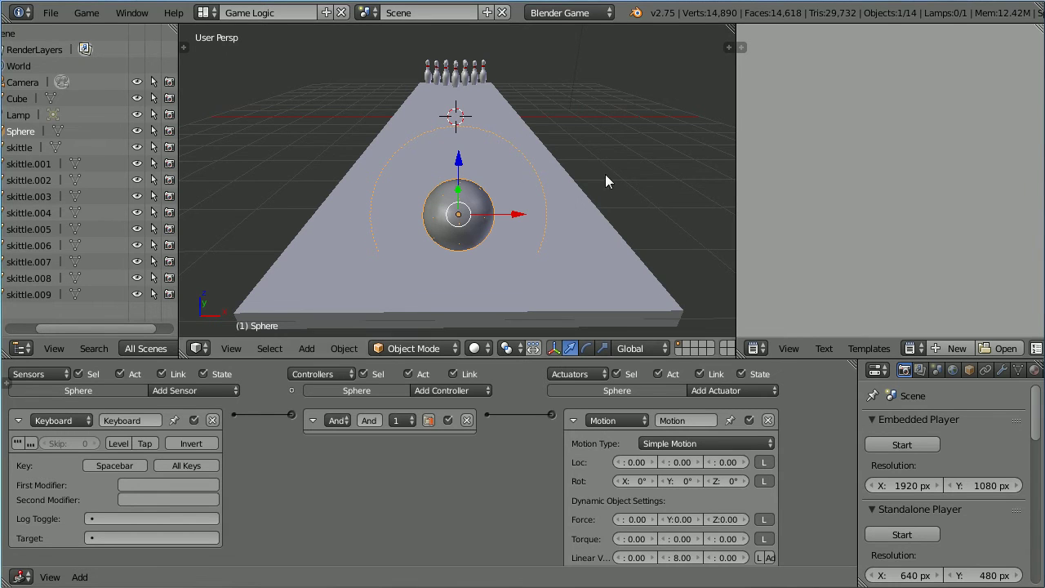
# Set the sphere's mass to 100 in its physics settings
pyautogui.scroll(-4, 1000, 375)
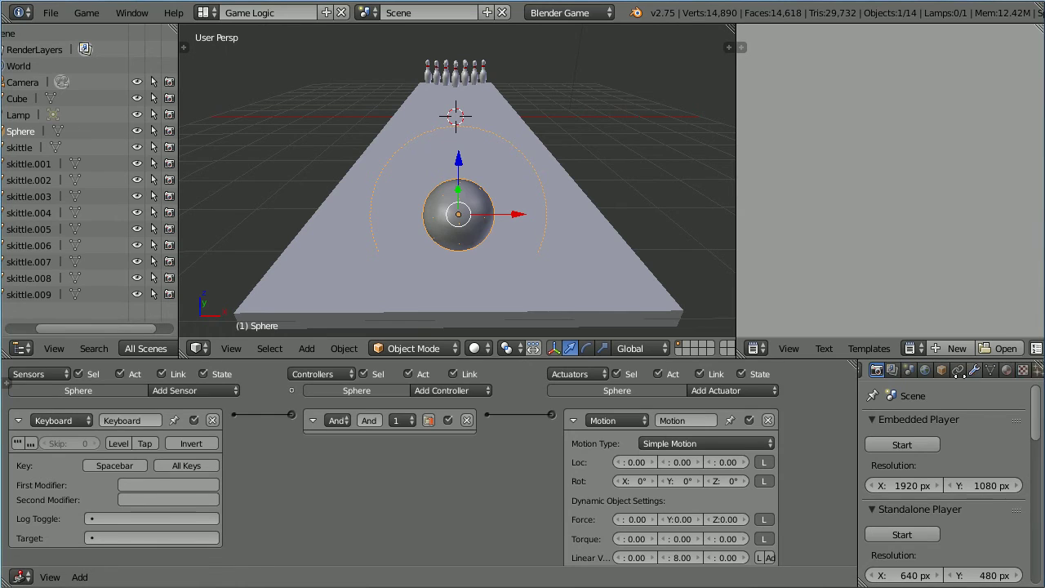
pyautogui.click(1016, 371)
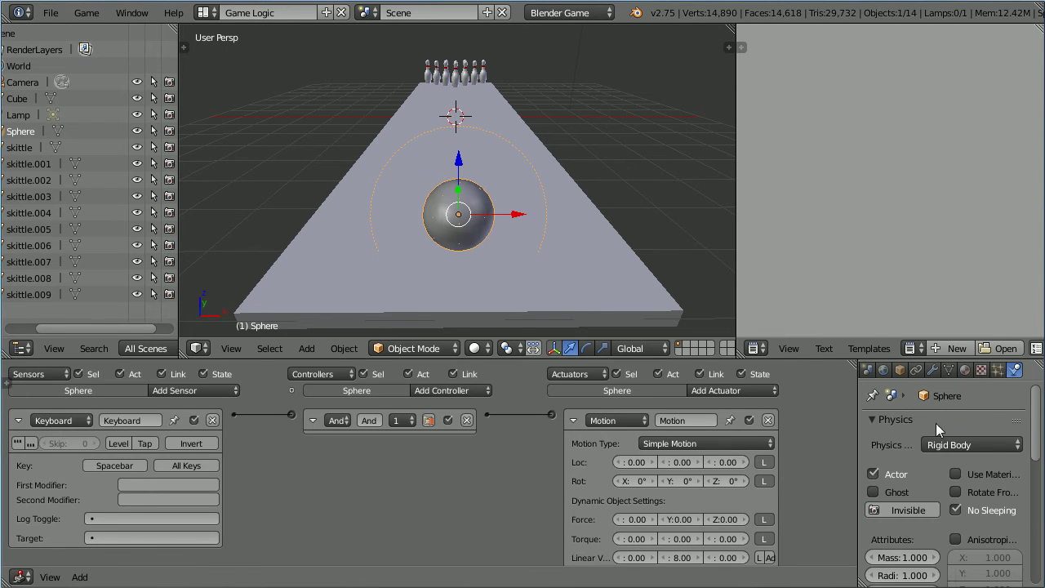
pyautogui.click(926, 559)
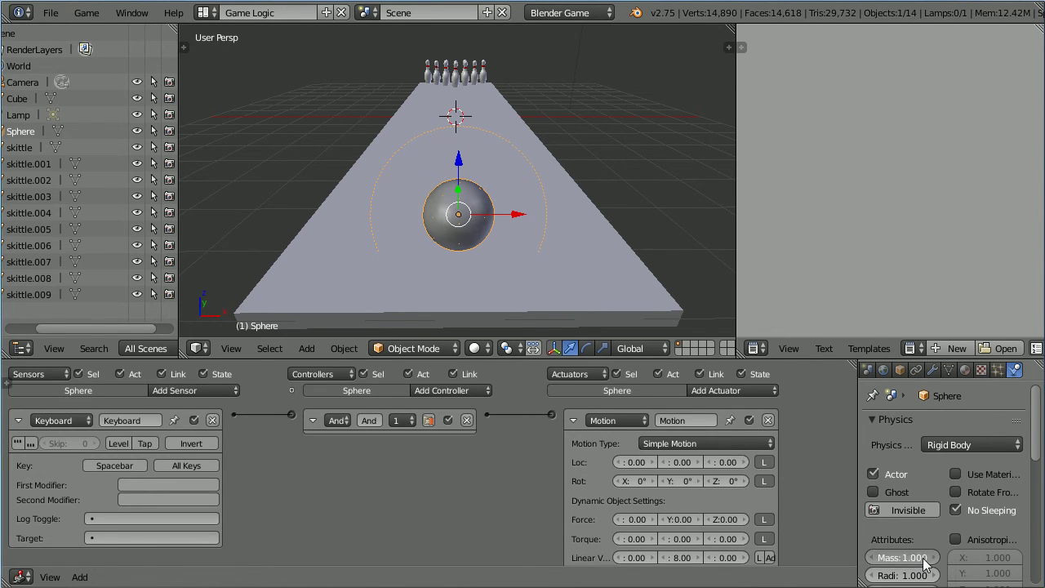
pyautogui.write('100')
pyautogui.press('Return')
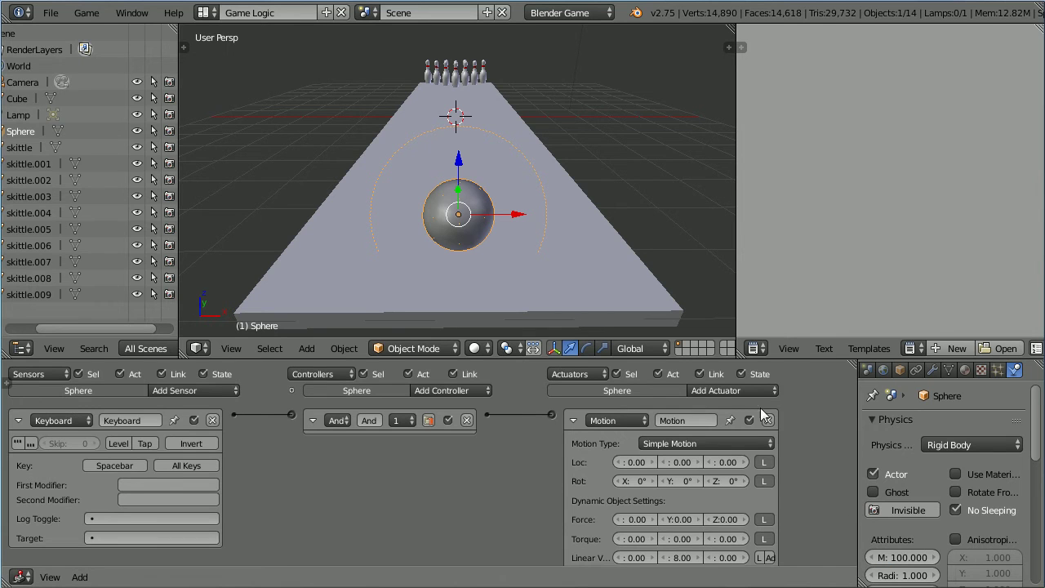
# Enable collision bounds on the lane cube in its physics settings
pyautogui.rightClick(613, 298)
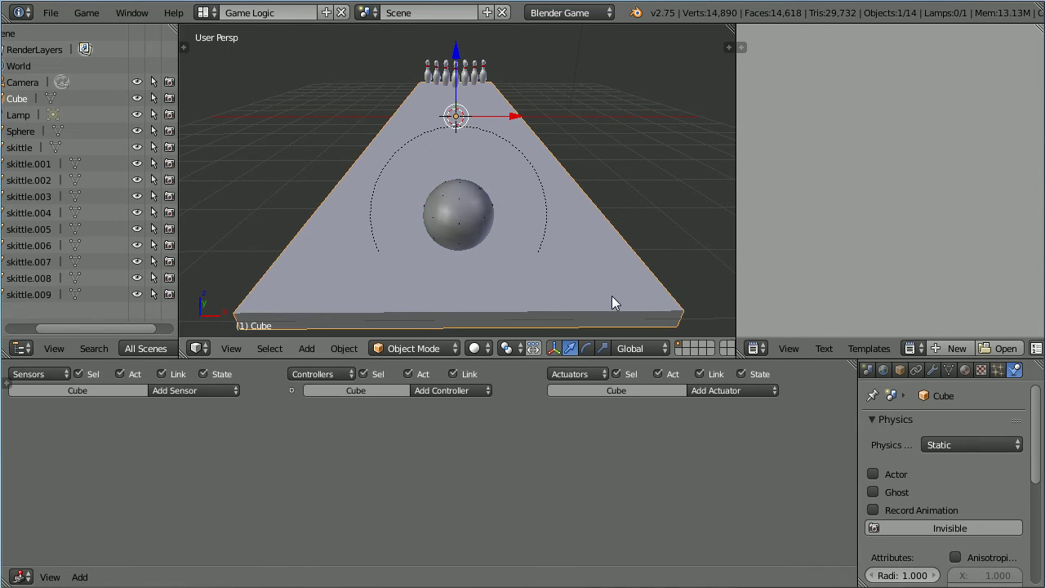
pyautogui.moveTo(1036, 441); pyautogui.dragTo(1037, 477)
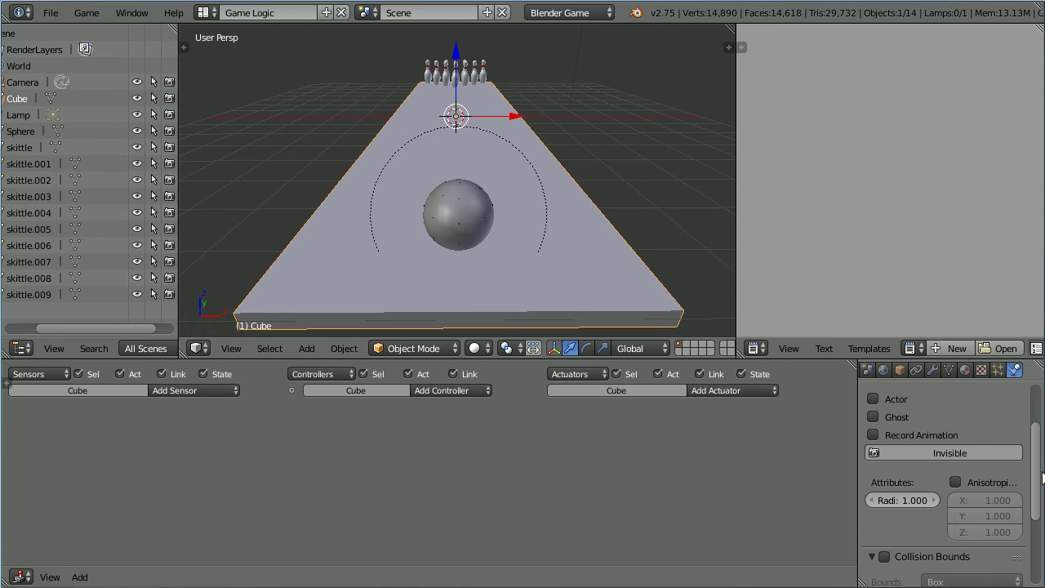
pyautogui.click(885, 556)
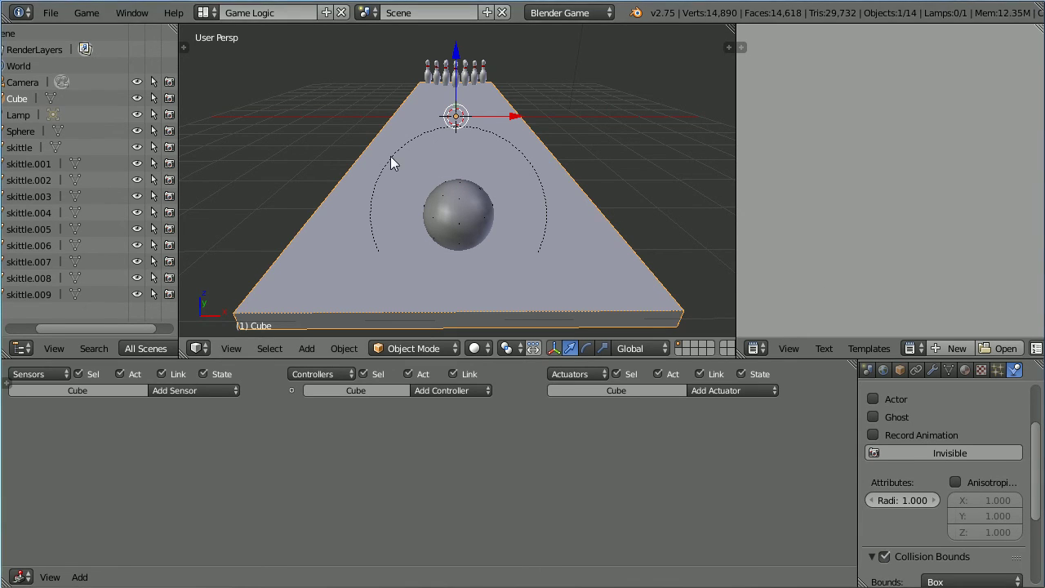
# Select the sphere and collapse its existing Keyboard sensor and Motion actuator
pyautogui.rightClick(464, 219)
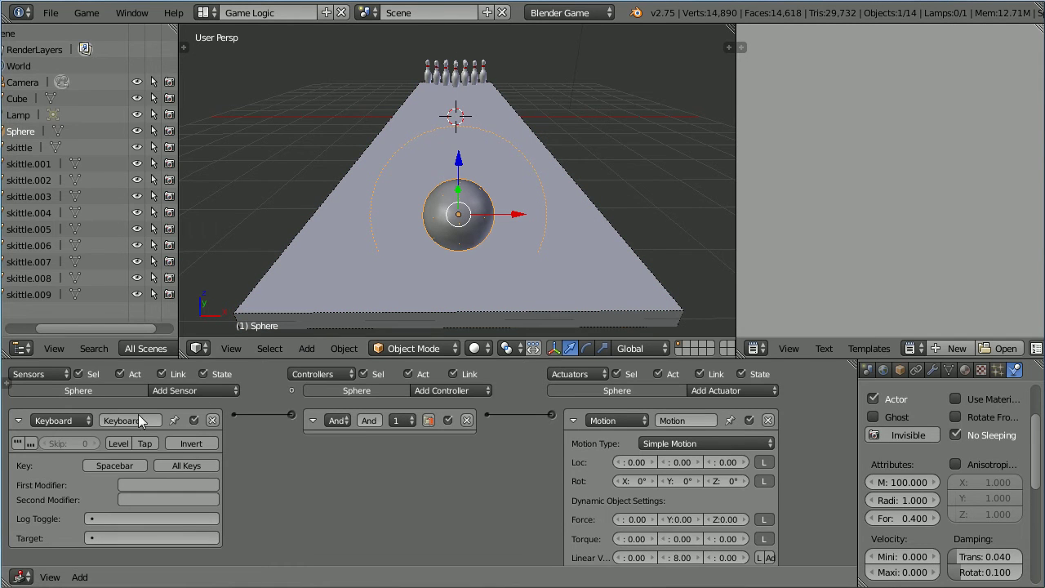
pyautogui.click(18, 420)
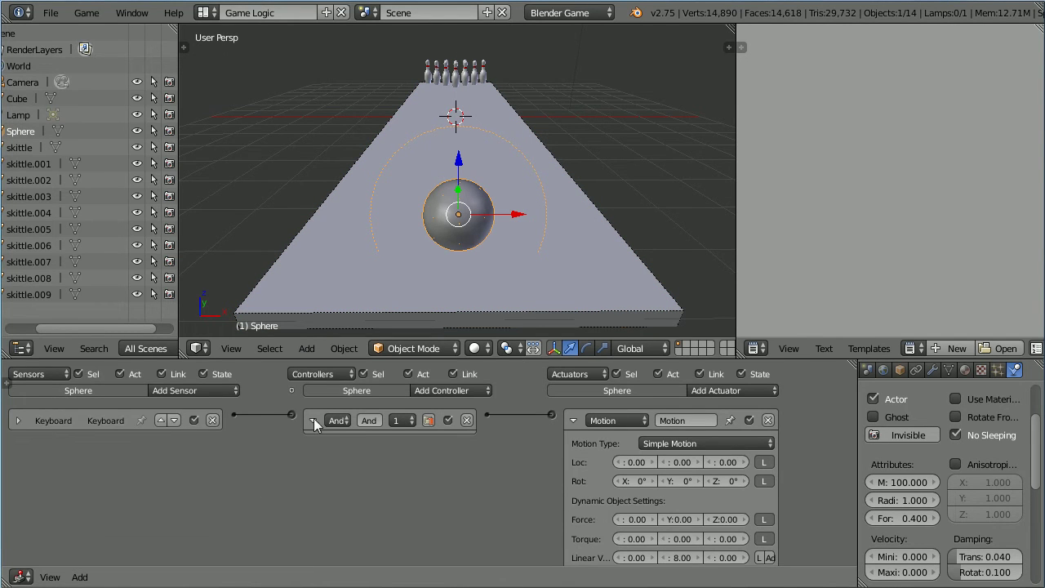
pyautogui.click(574, 420)
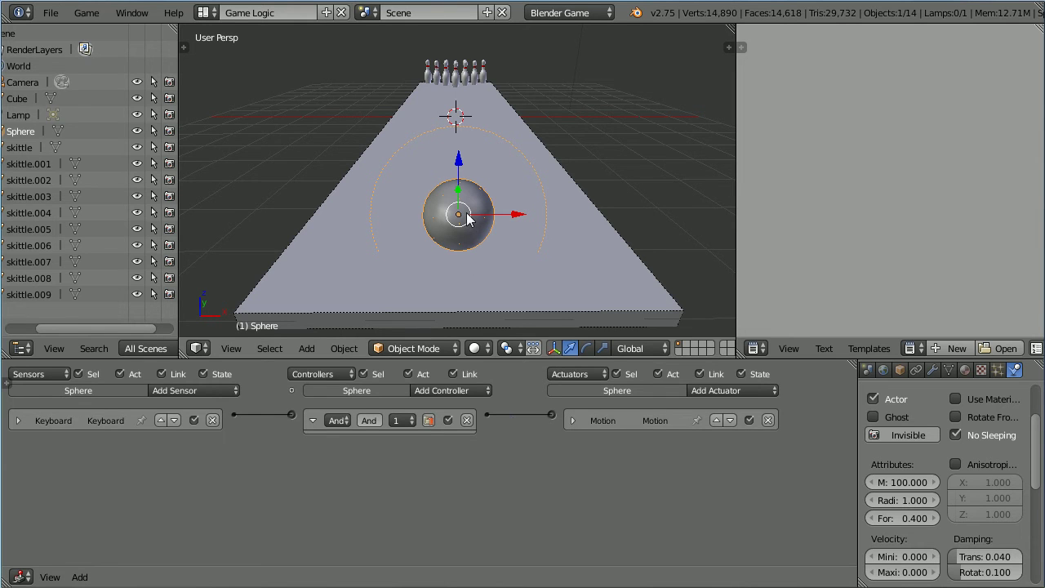
# Add a second Keyboard sensor and a second Motion actuator to the sphere, assigning Left Arrow as the sensor's key
pyautogui.click(190, 389)
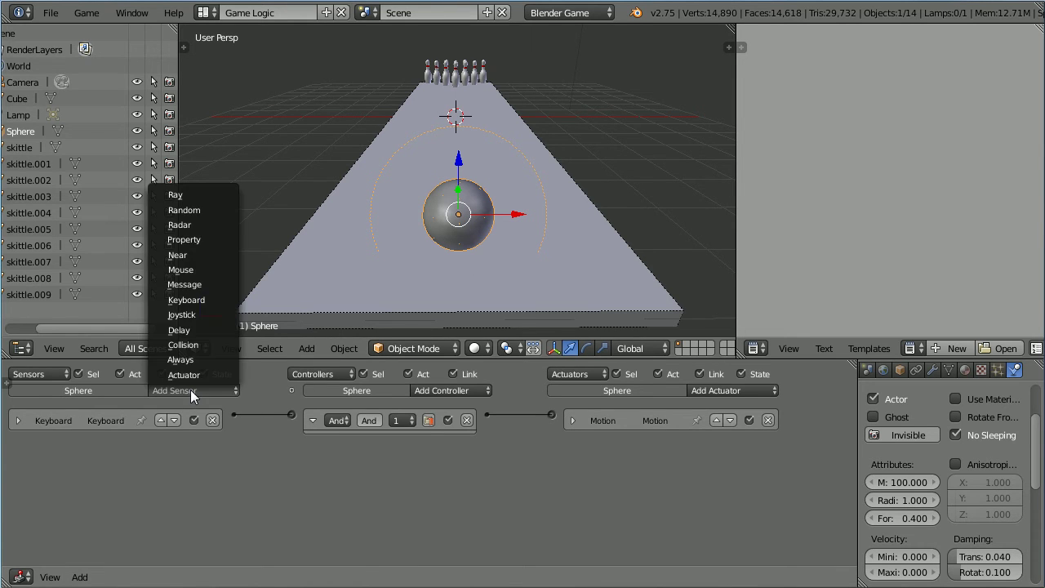
pyautogui.click(214, 300)
pyautogui.click(708, 392)
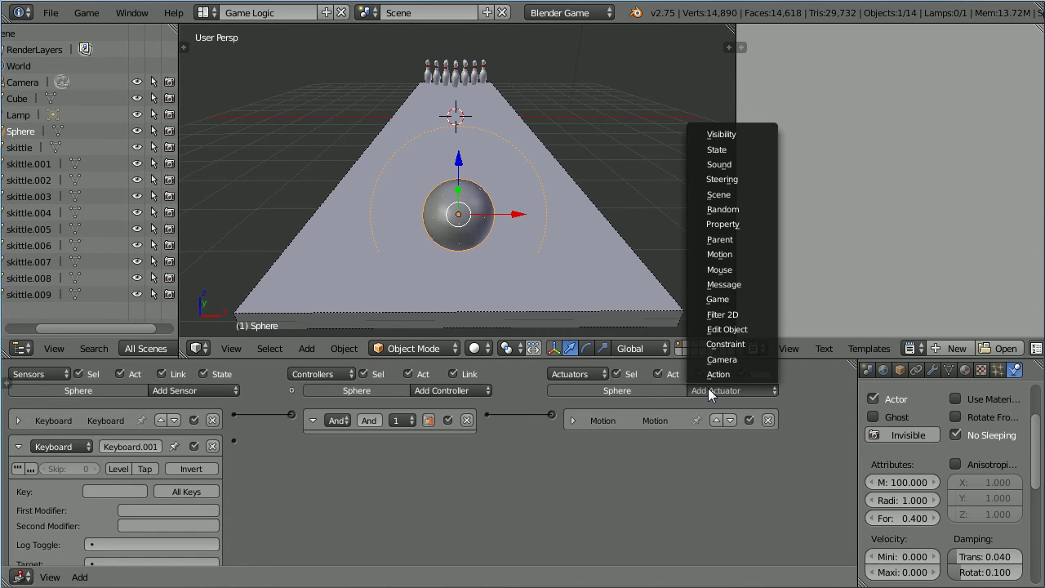
pyautogui.click(716, 258)
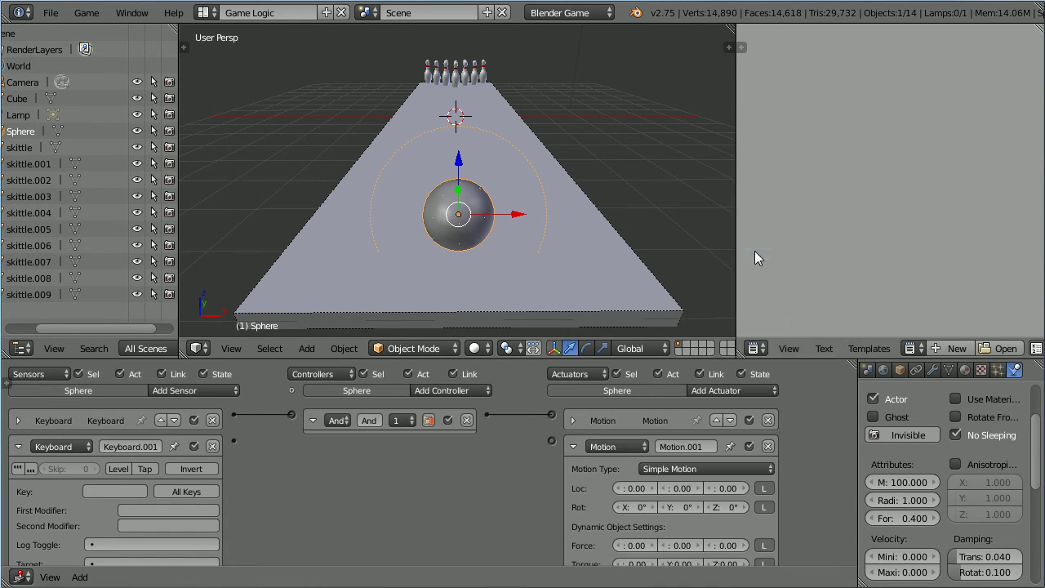
pyautogui.click(122, 492)
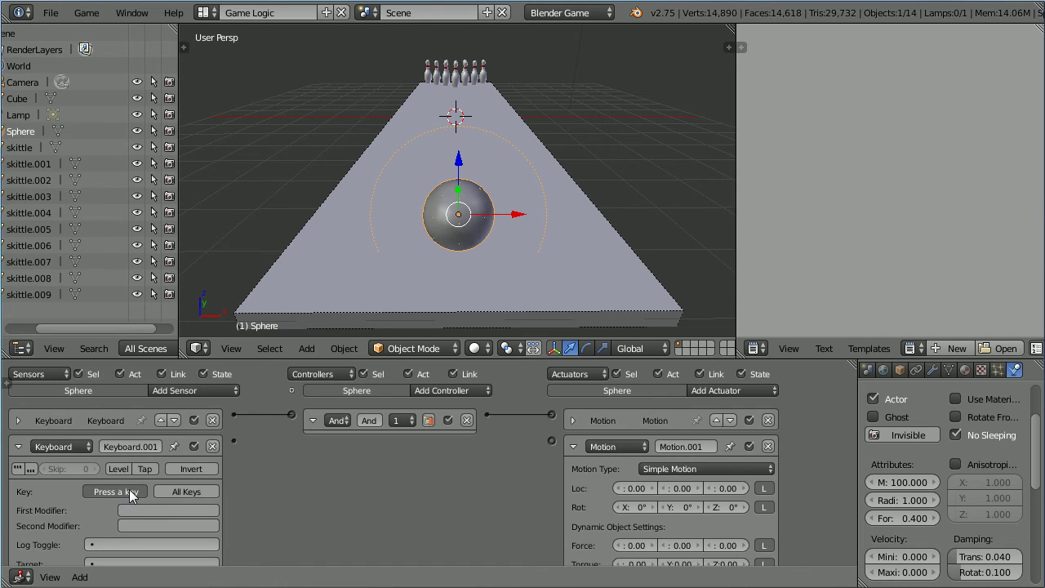
pyautogui.press('Left')
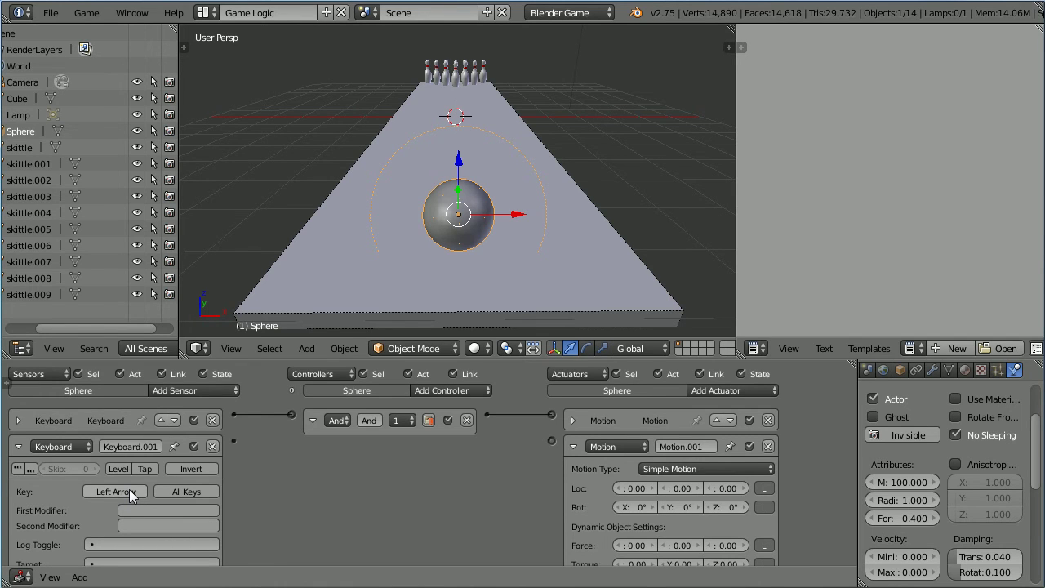
# Set the second Motion actuator's X location to -0.05 and connect the Left Arrow sensor to it through an And controller
pyautogui.click(634, 488)
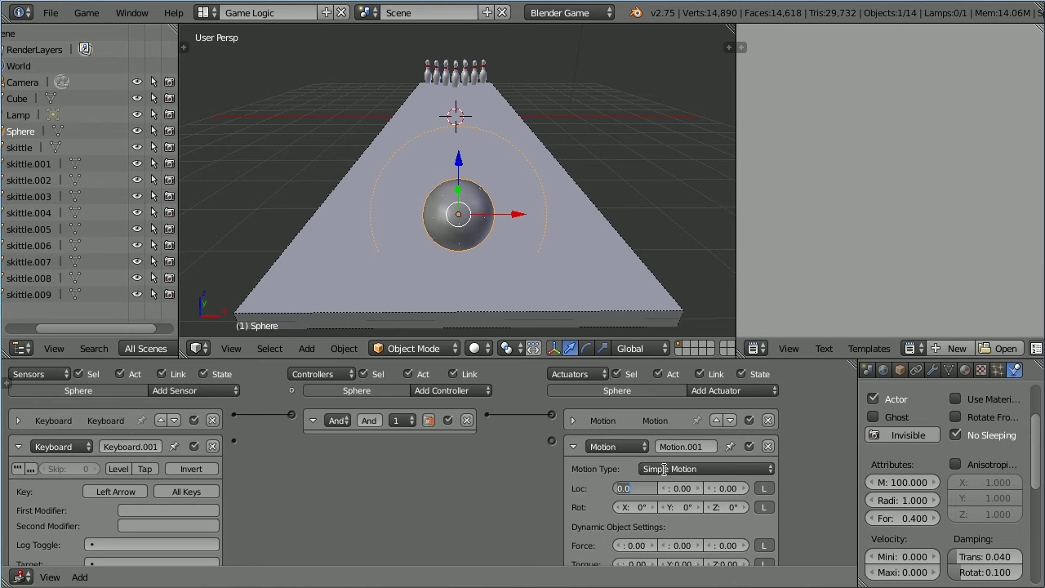
pyautogui.write('-0')
pyautogui.write('.05')
pyautogui.press('Return')
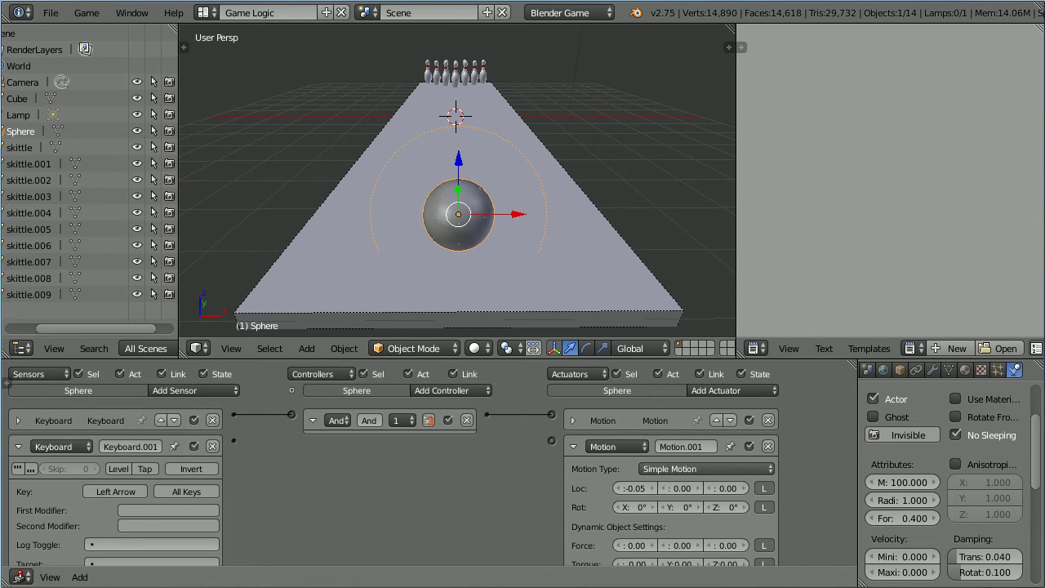
pyautogui.moveTo(234, 441); pyautogui.dragTo(554, 442)
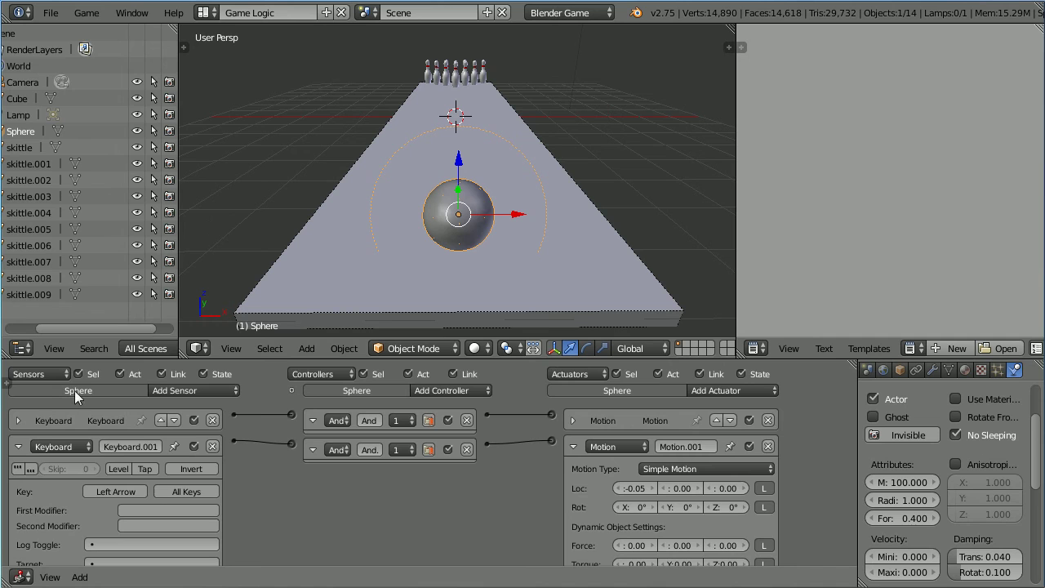
# Collapse the left-movement bricks, then add a third Keyboard sensor assigned to Right Arrow and a third Motion actuator to the sphere
pyautogui.click(18, 447)
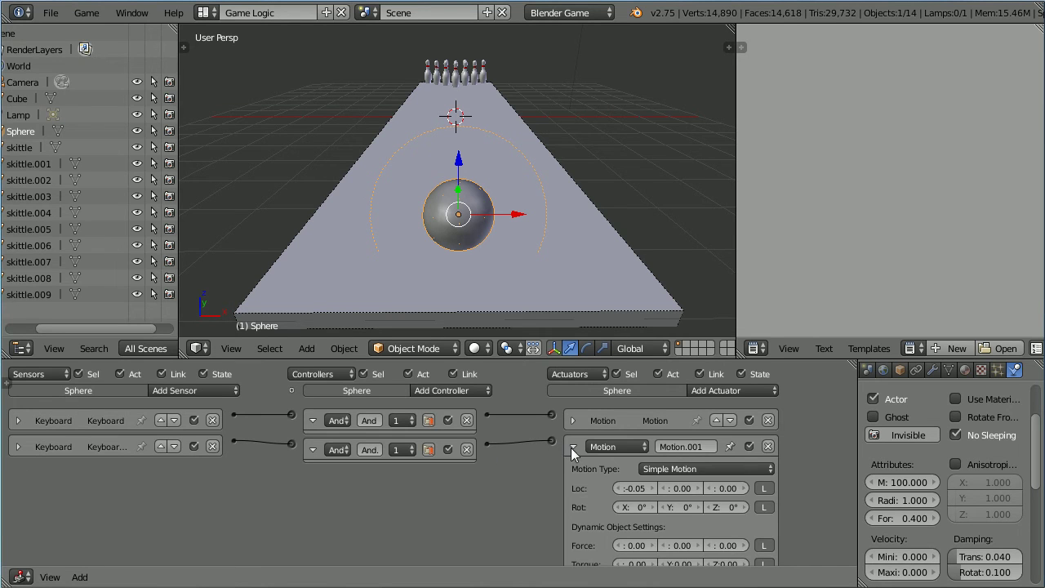
pyautogui.click(570, 447)
pyautogui.click(194, 391)
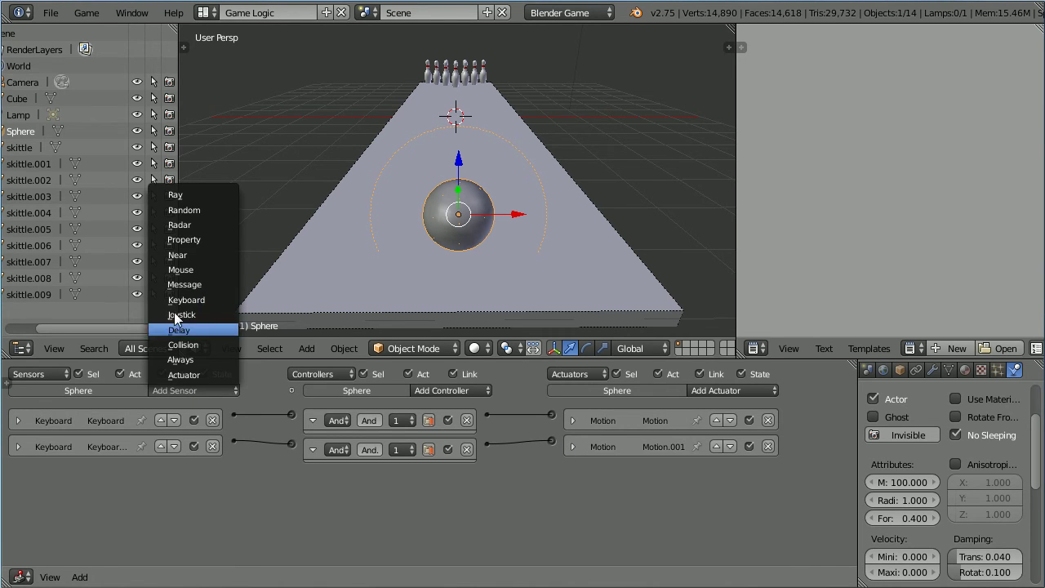
pyautogui.click(216, 299)
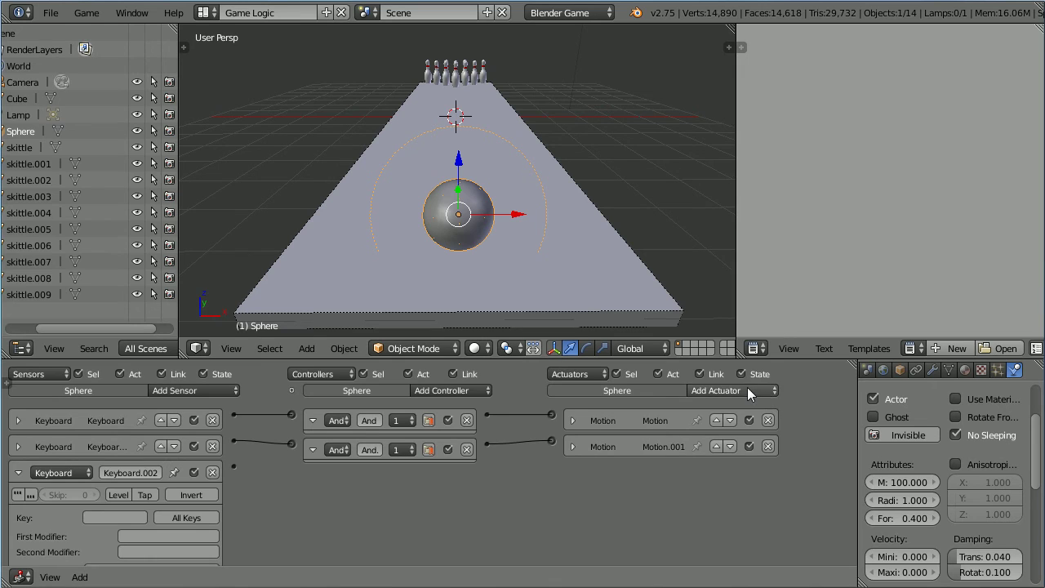
pyautogui.click(747, 390)
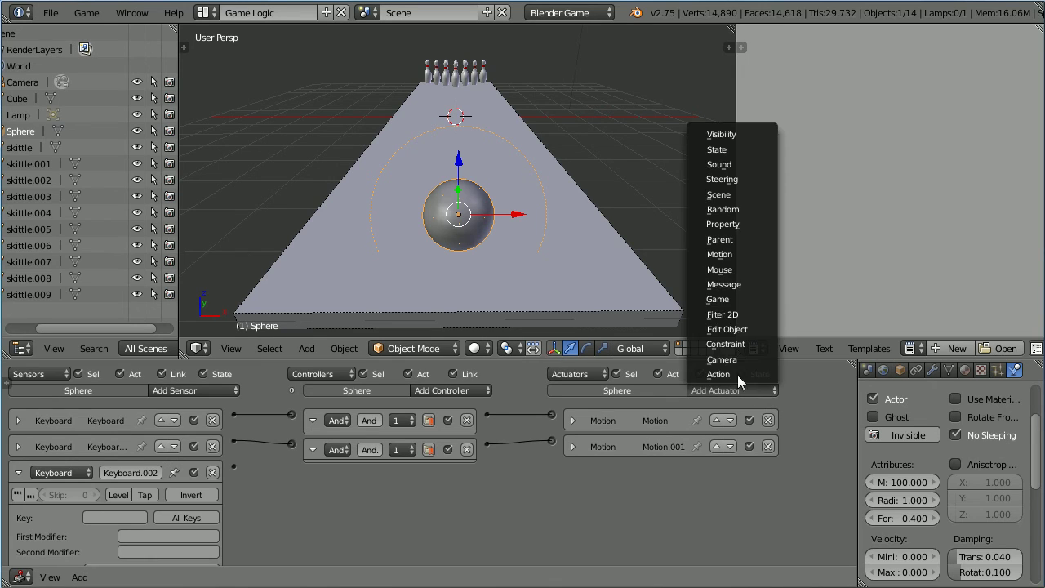
pyautogui.click(730, 254)
pyautogui.click(106, 519)
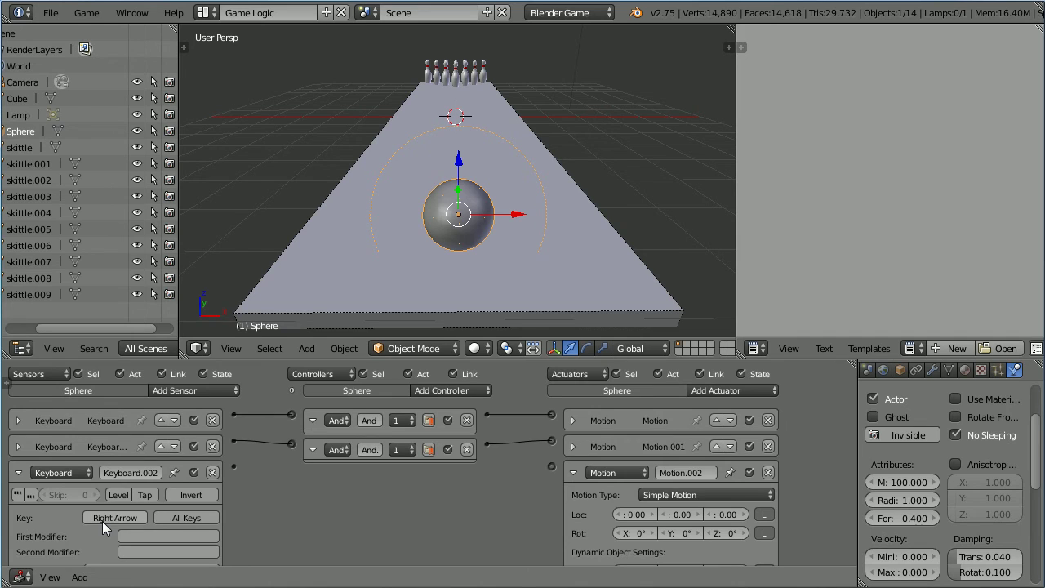
# Set the third Motion actuator's X location to 0.05 and connect the Right Arrow sensor to it through an And controller
pyautogui.click(636, 515)
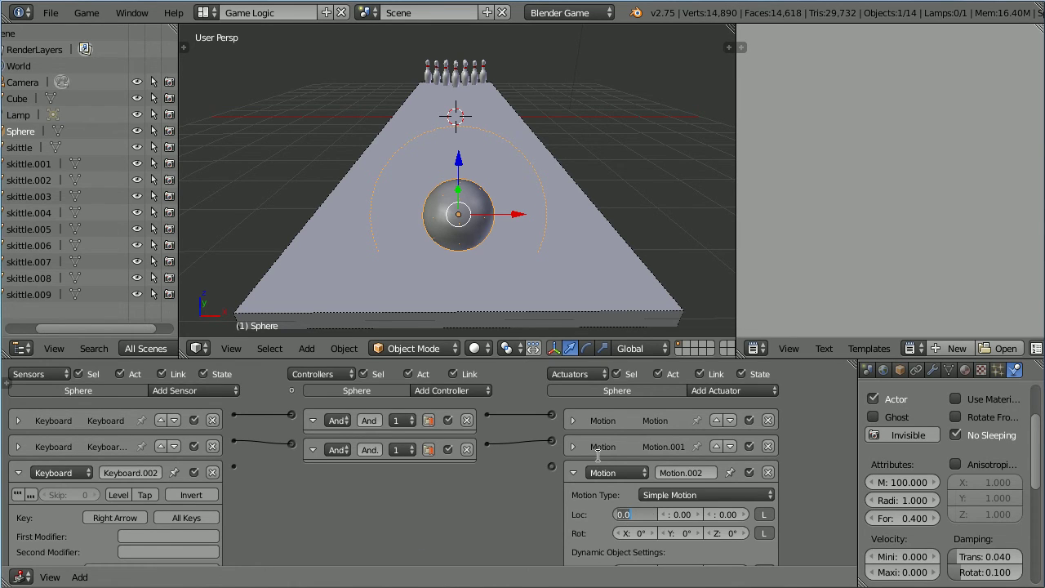
pyautogui.write('.05')
pyautogui.press('Return')
pyautogui.moveTo(235, 466); pyautogui.dragTo(553, 466)
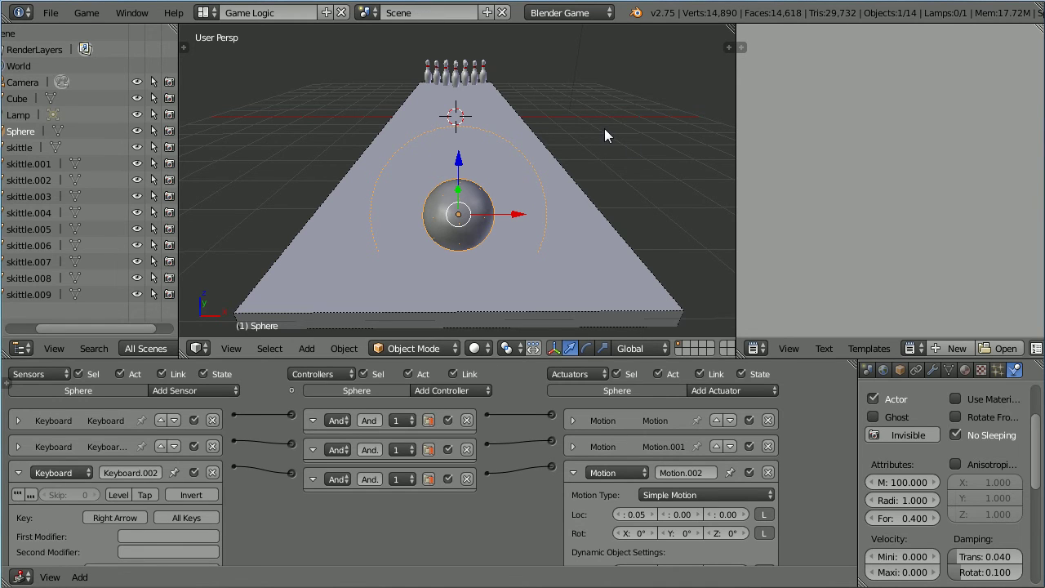
# Run the game to test moving the ball right and left and launching it at the skittles, and stop the game
pyautogui.press('p')
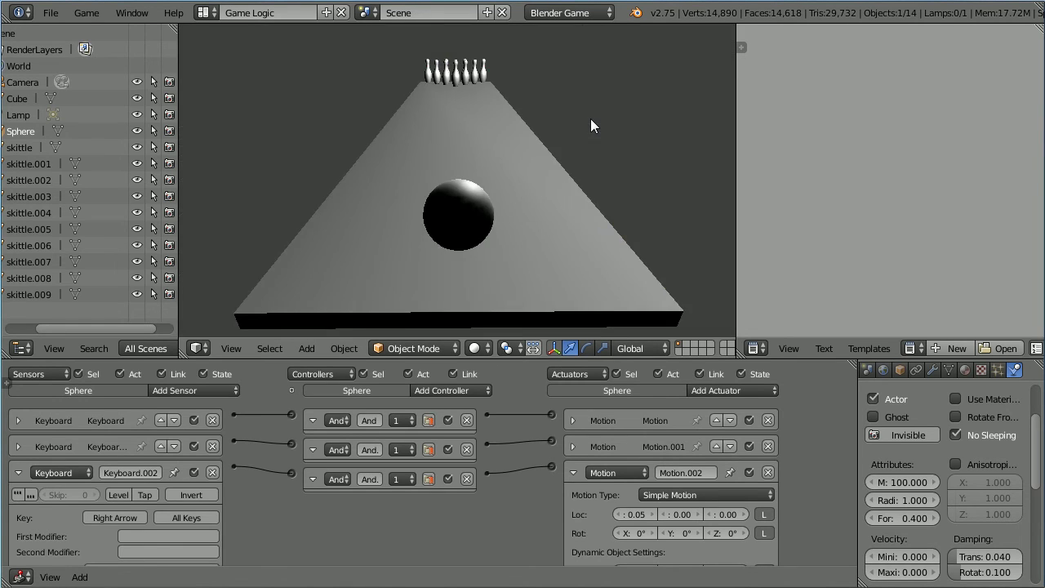
pyautogui.press('Right')
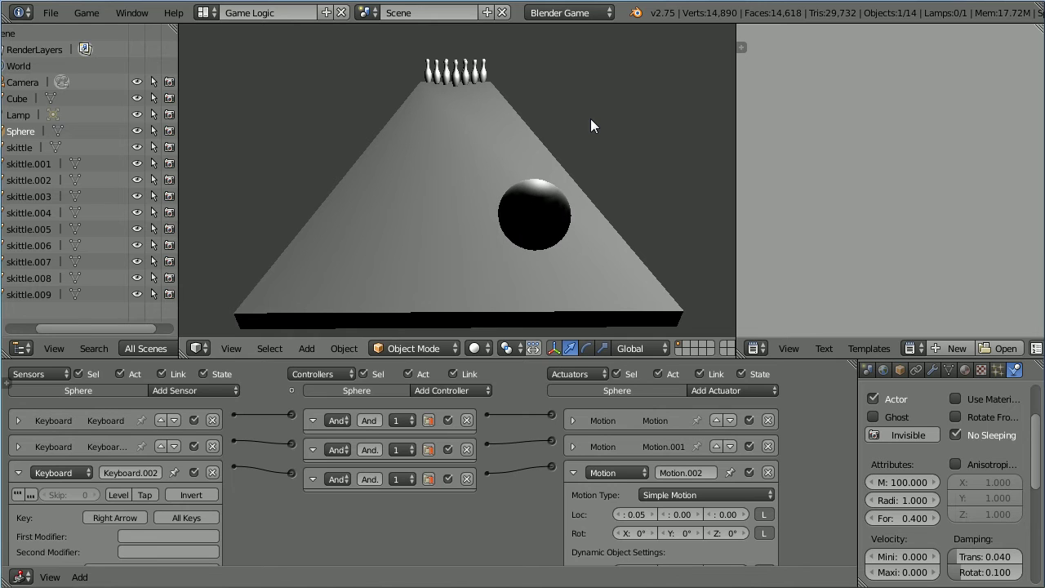
pyautogui.press('Left')
pyautogui.press('Up')
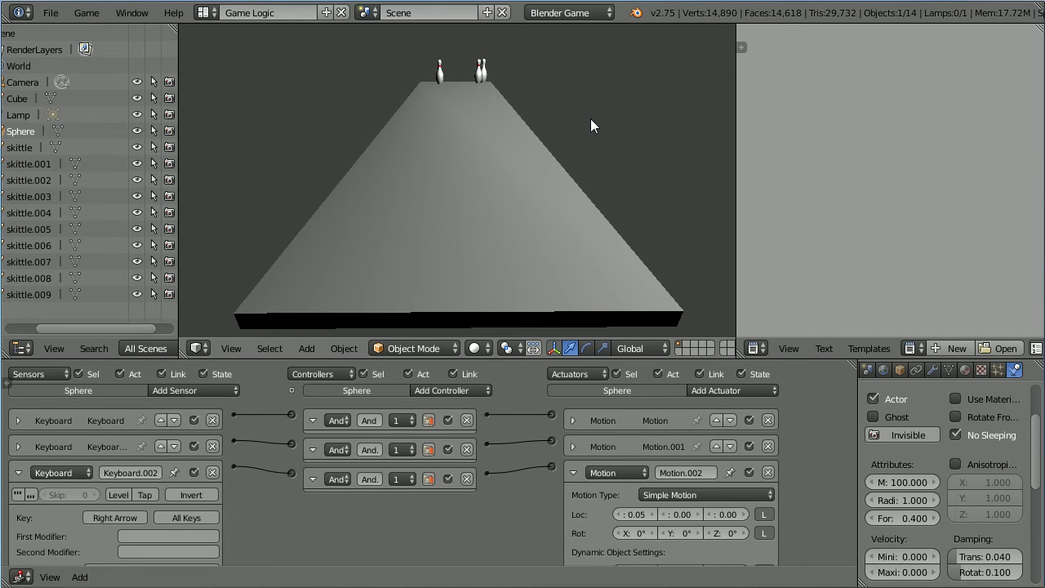
pyautogui.press('Escape')
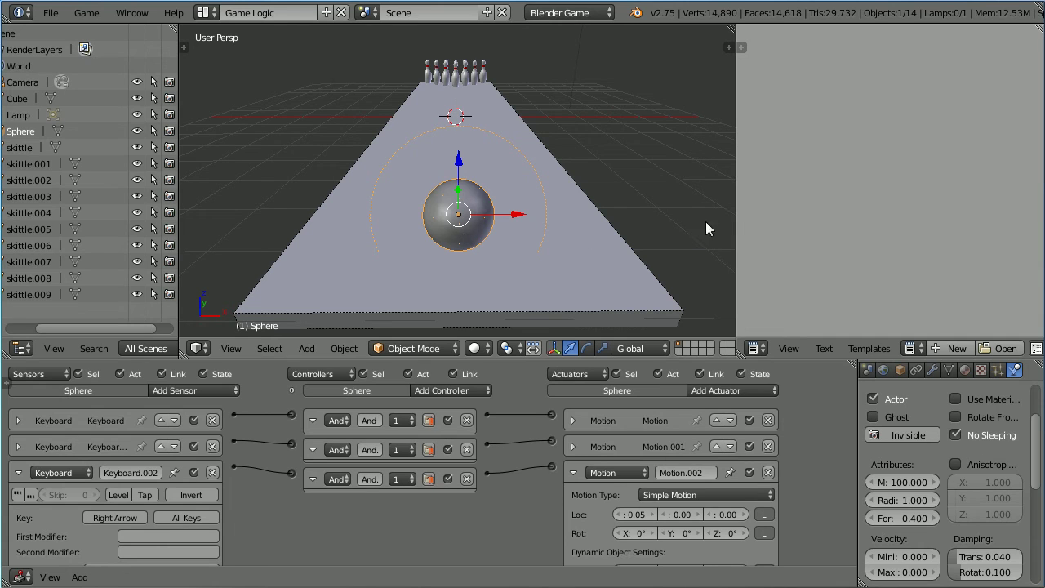
# Widen the 3D viewport to show all layers and move the sphere to layer 20, the last one
pyautogui.moveTo(736, 215); pyautogui.dragTo(764, 217)
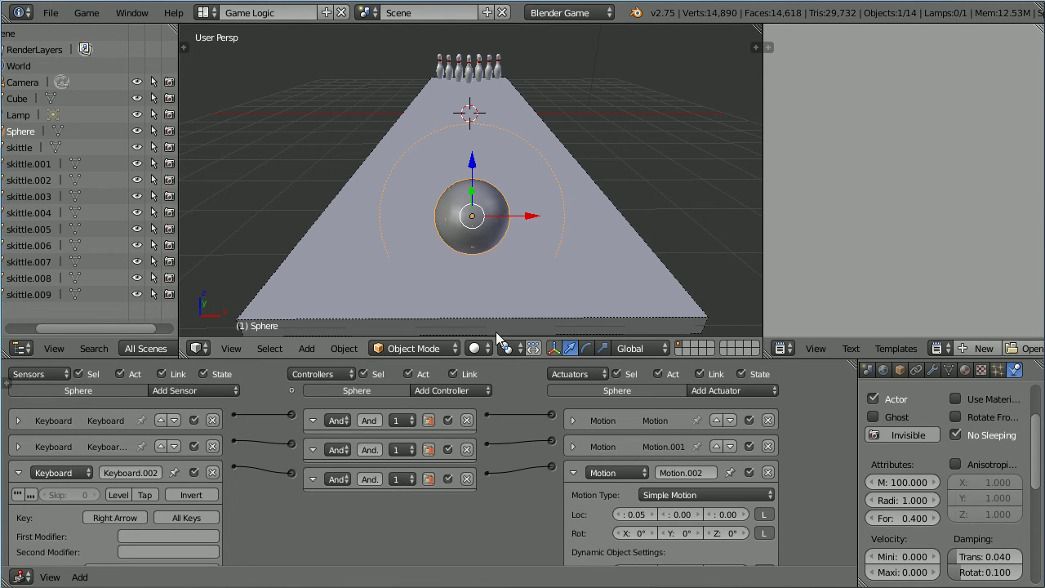
pyautogui.click(341, 348)
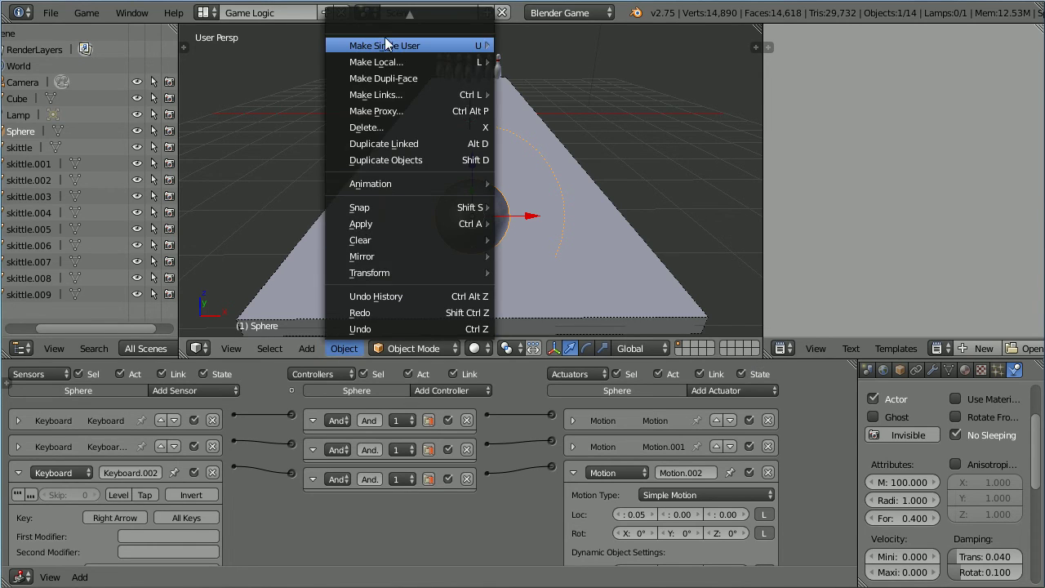
pyautogui.moveTo(389, 15)
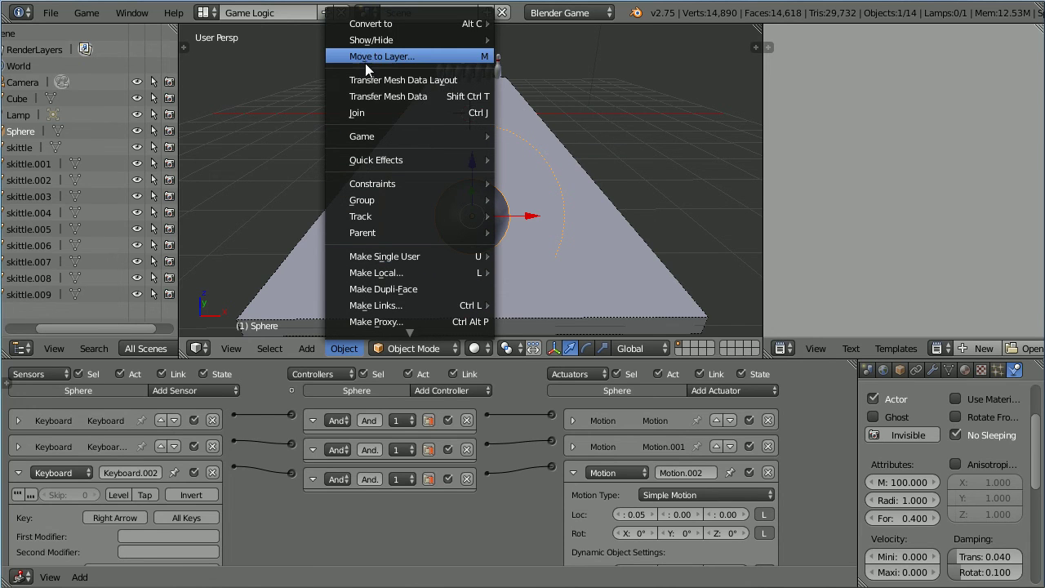
pyautogui.click(489, 56)
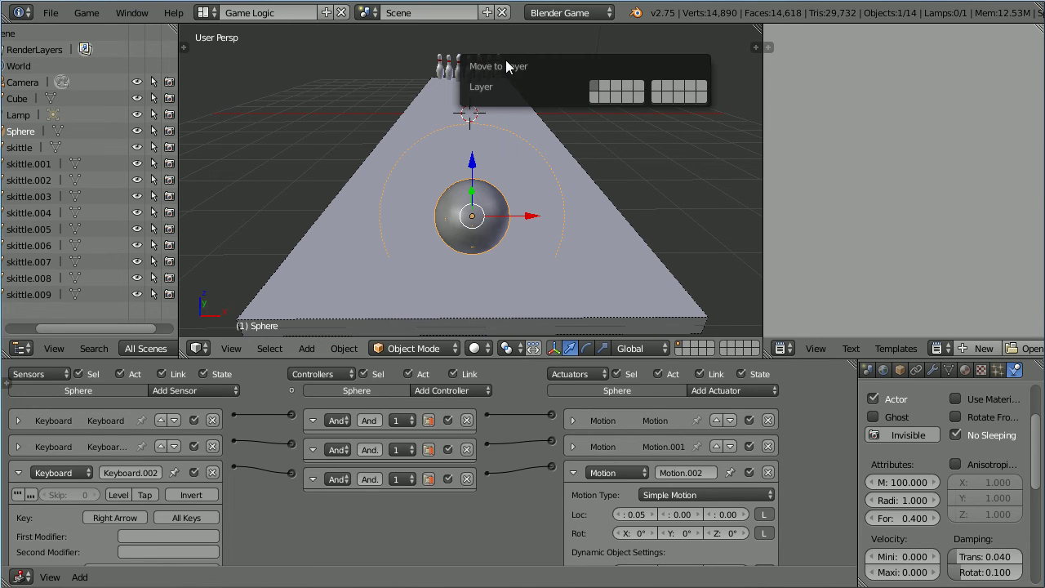
pyautogui.click(702, 100)
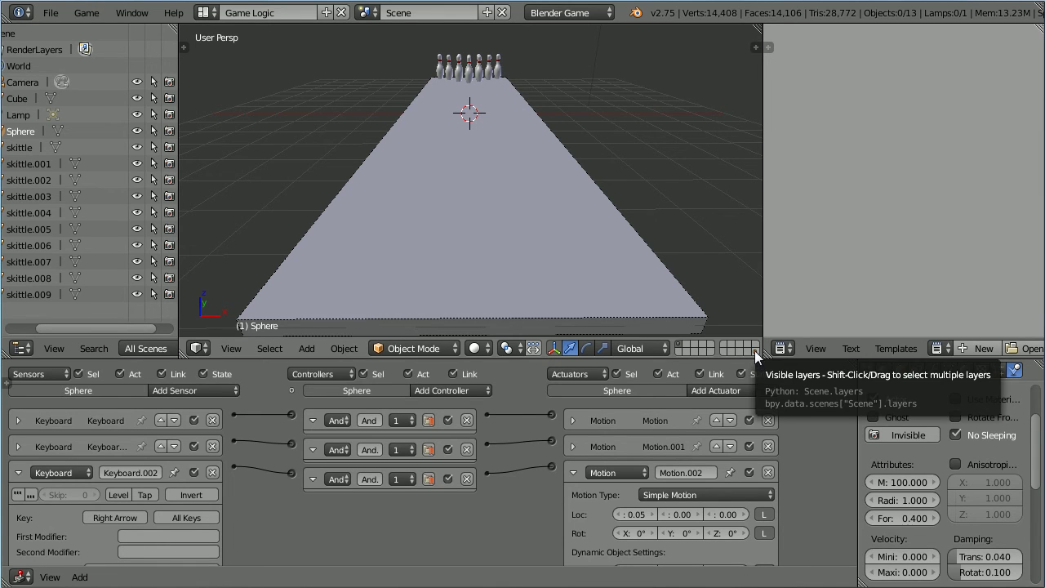
# Add a Plain Axes empty to the scene
pyautogui.click(306, 349)
pyautogui.moveTo(314, 204)
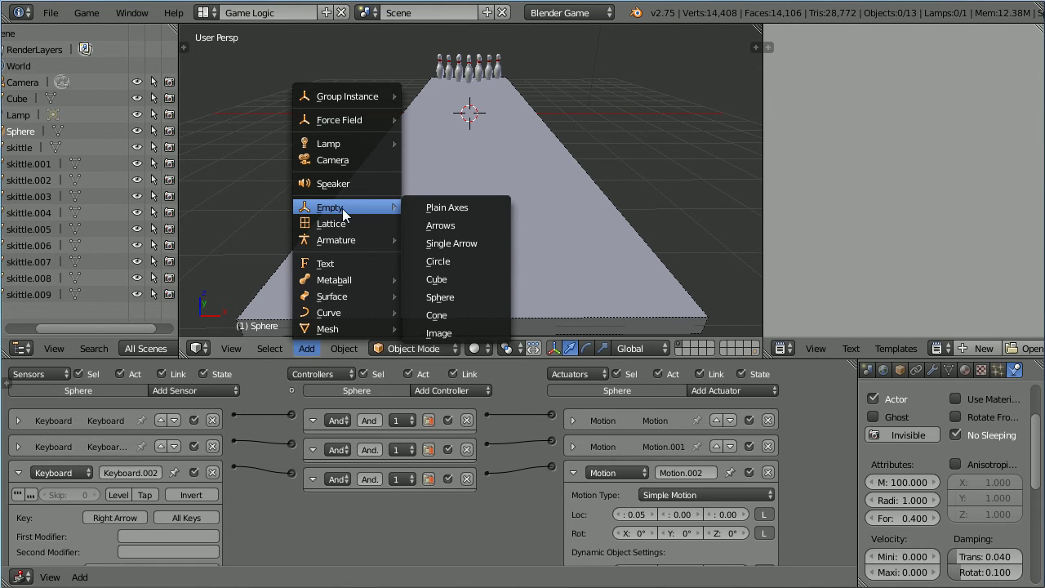
pyautogui.click(477, 208)
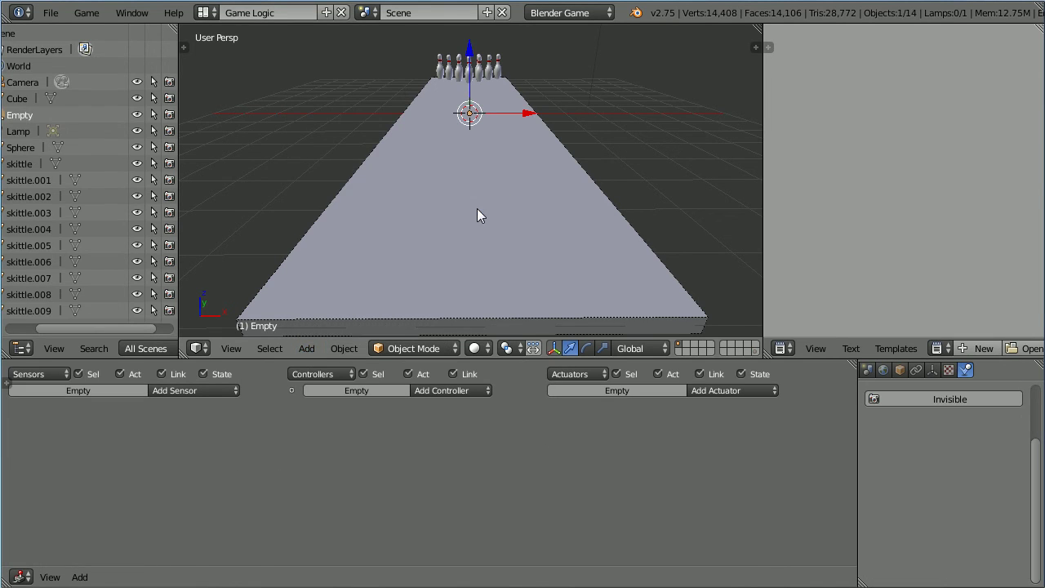
# Set the empty's location to Y -7 and Z 0.5 in its object transform settings
pyautogui.click(901, 372)
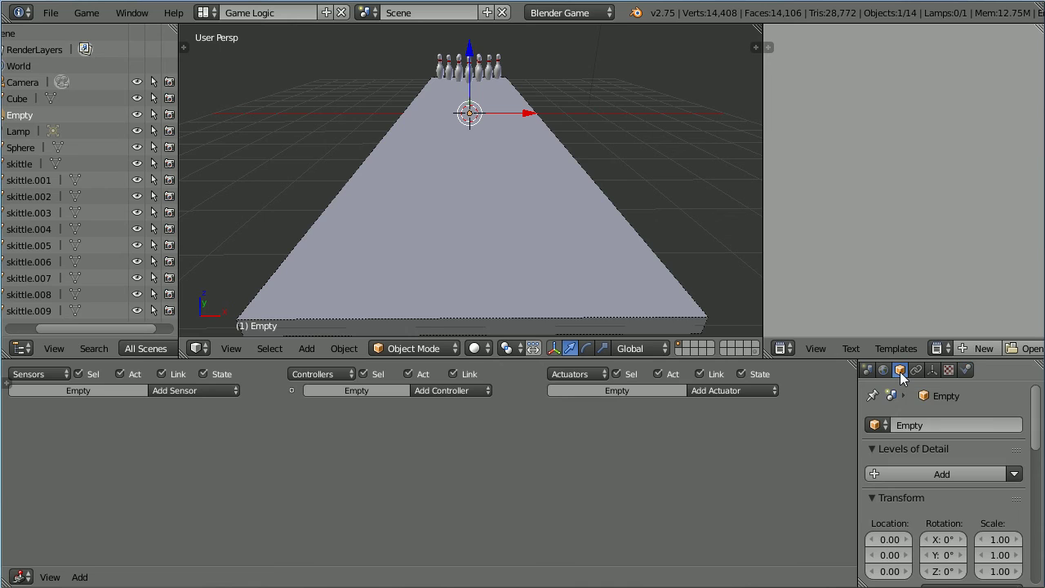
pyautogui.click(896, 559)
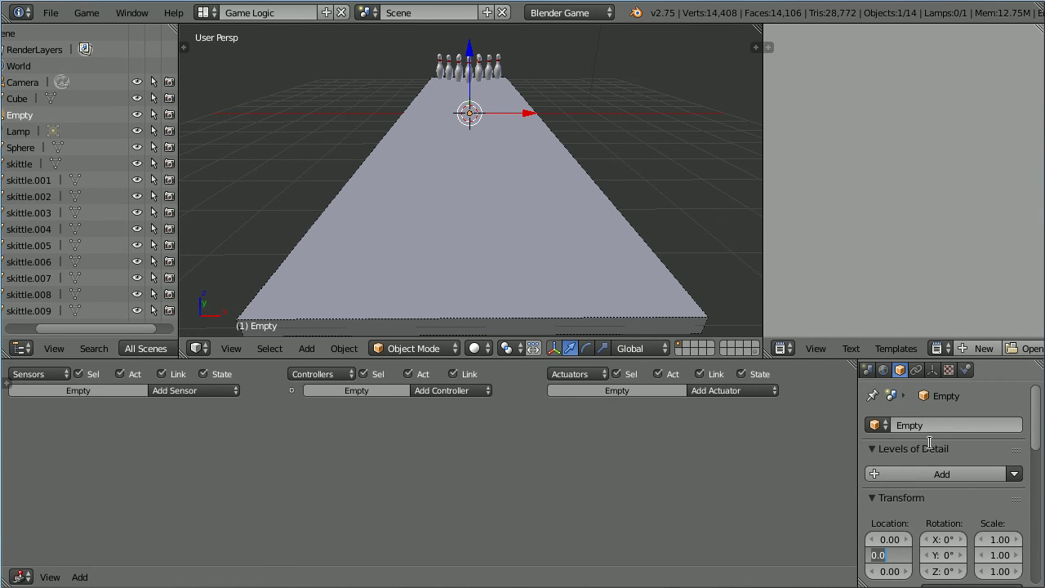
pyautogui.press('BackSpace')
pyautogui.write('-7')
pyautogui.press('Return')
pyautogui.click(888, 574)
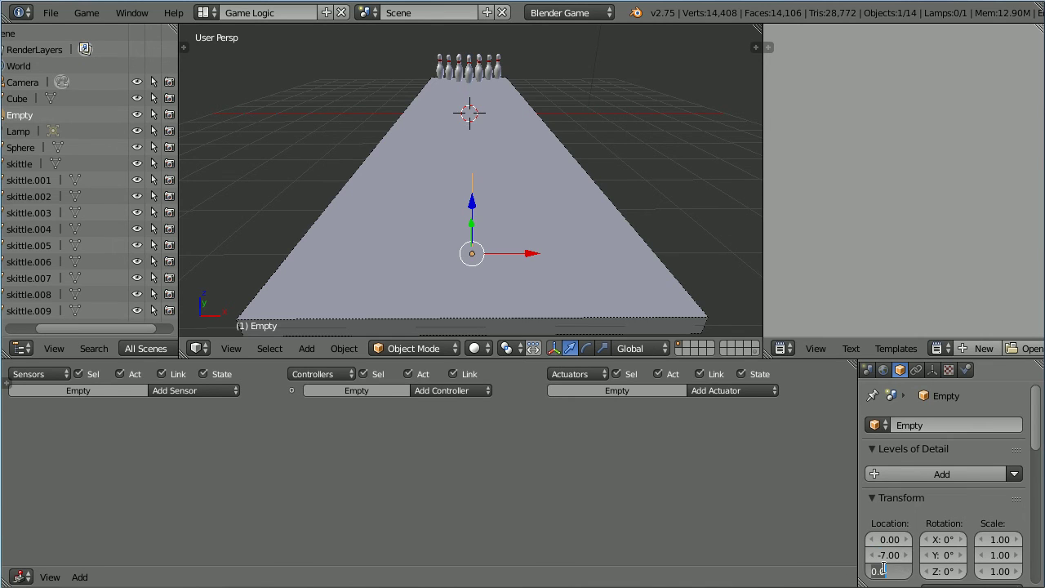
pyautogui.press('BackSpace')
pyautogui.write('.5')
pyautogui.press('Return')
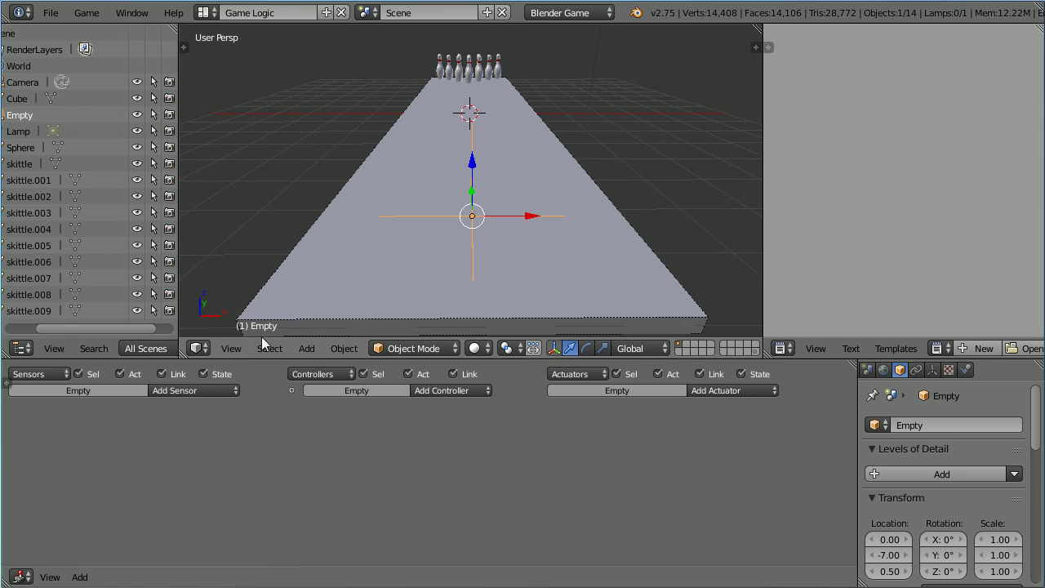
# Give the empty an Always sensor linked to an Edit Object actuator that adds the Sphere object
pyautogui.click(208, 390)
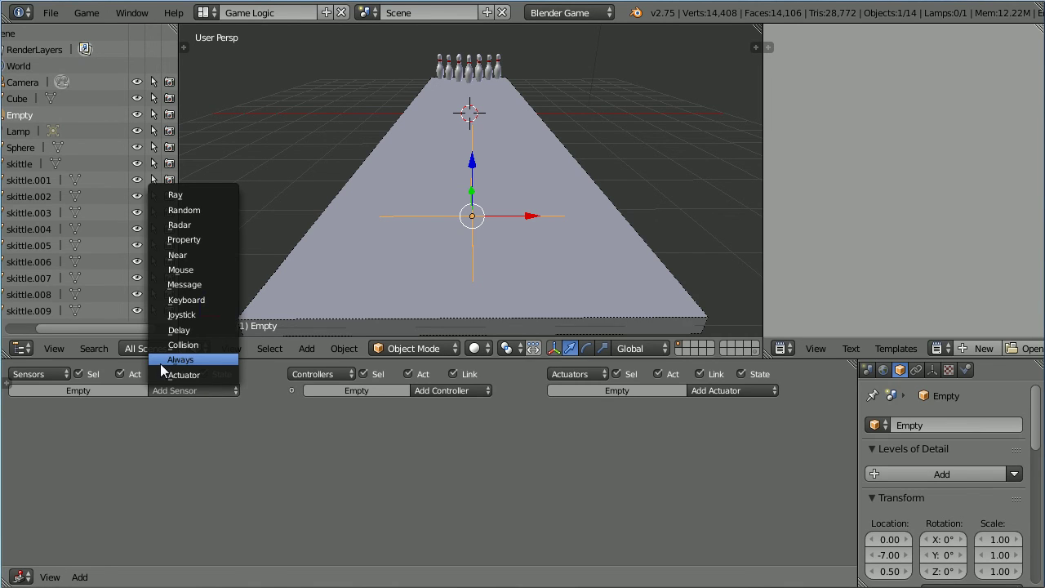
pyautogui.click(216, 363)
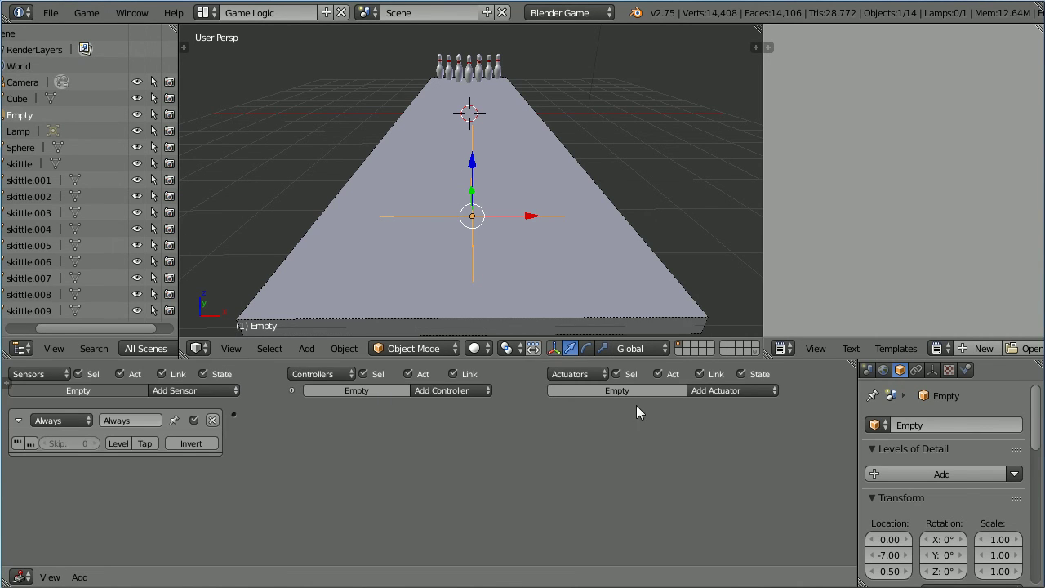
pyautogui.click(733, 392)
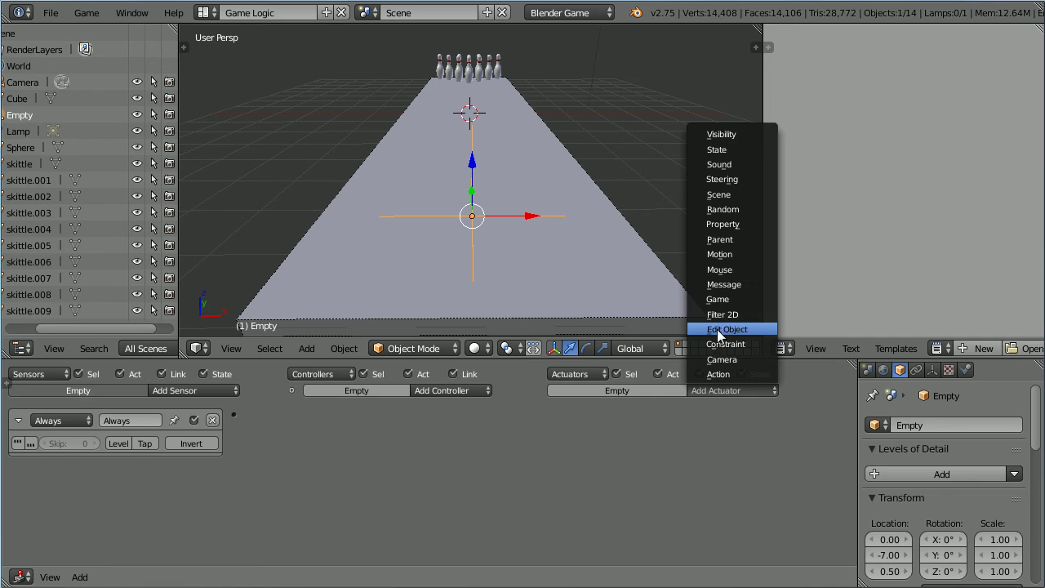
pyautogui.click(759, 329)
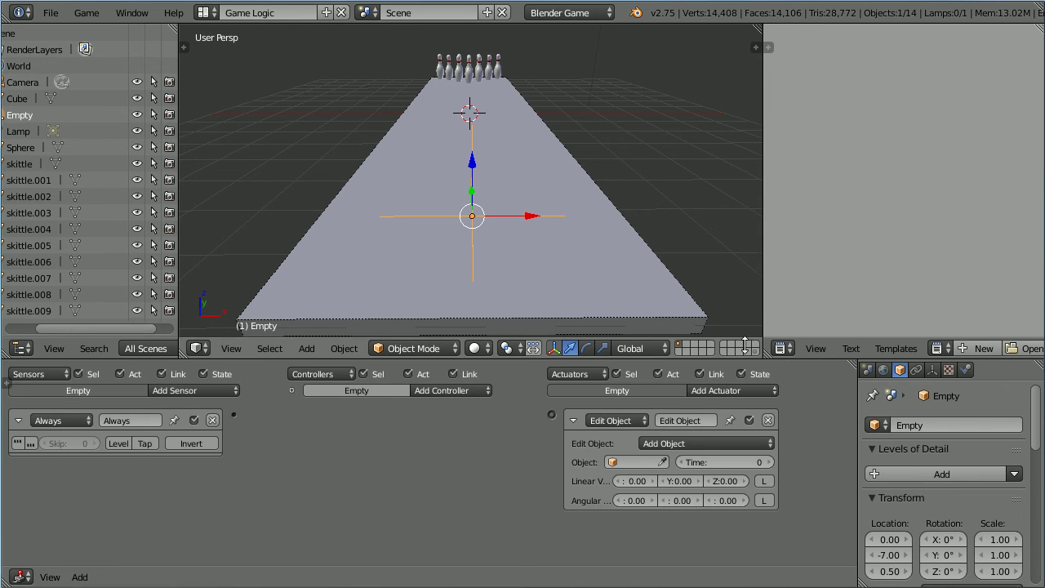
pyautogui.click(635, 462)
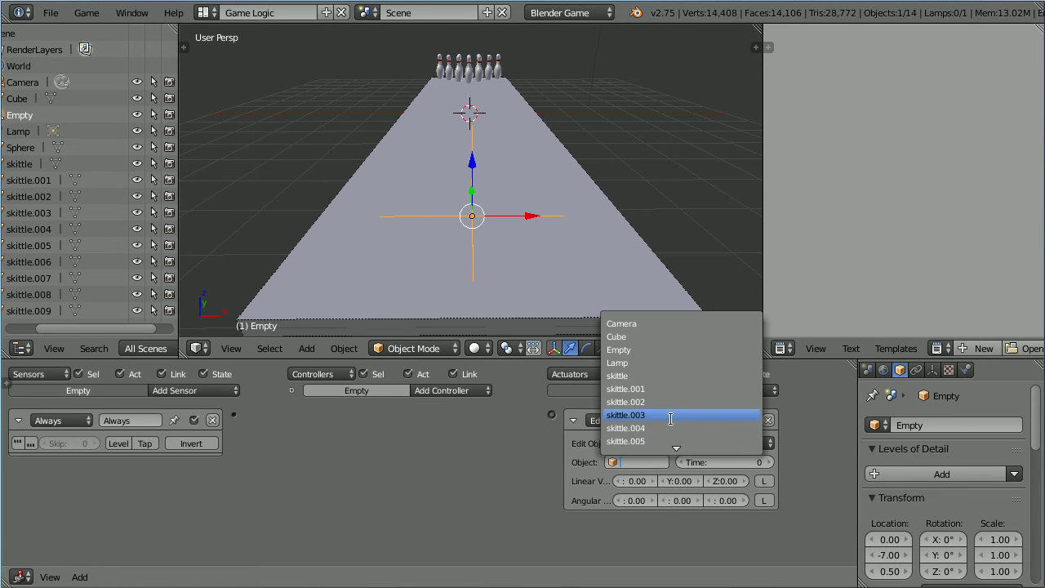
pyautogui.scroll(-7, 670, 418)
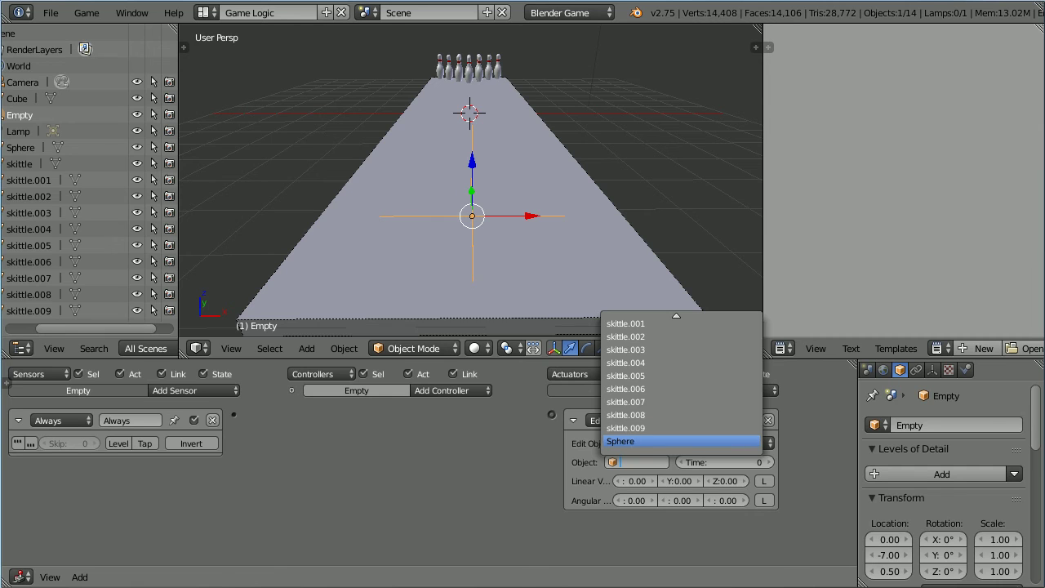
pyautogui.press('Return')
pyautogui.moveTo(233, 419); pyautogui.dragTo(553, 413)
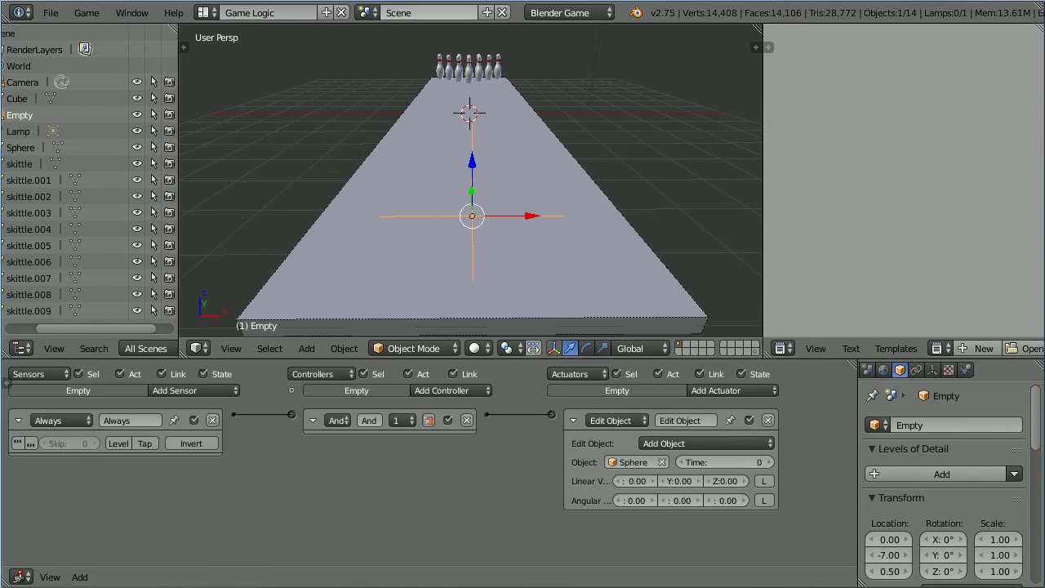
# Add a Message sensor with subject nextBall to the empty and link it to the Edit Object actuator
pyautogui.click(210, 389)
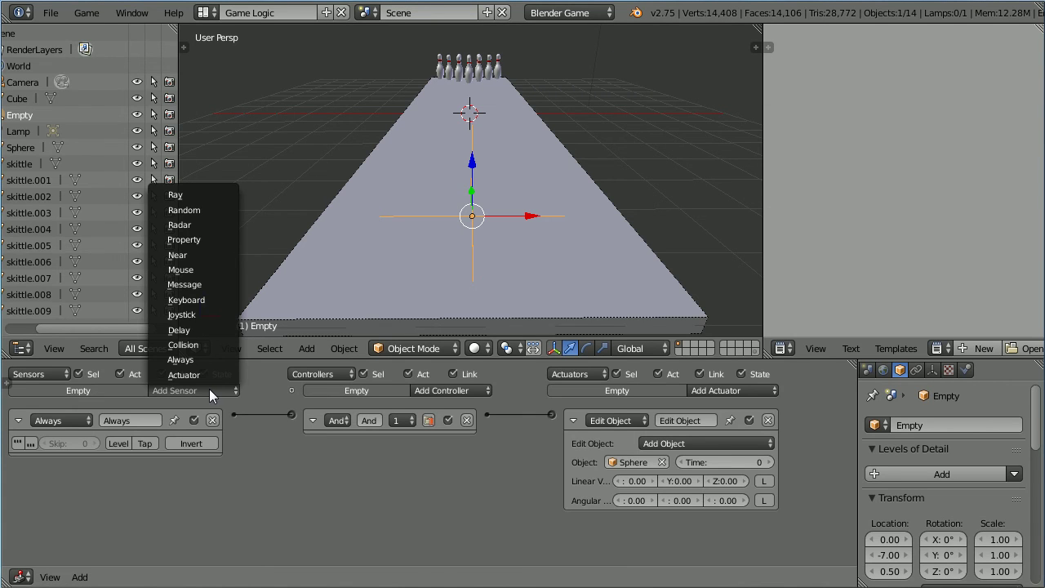
pyautogui.click(220, 281)
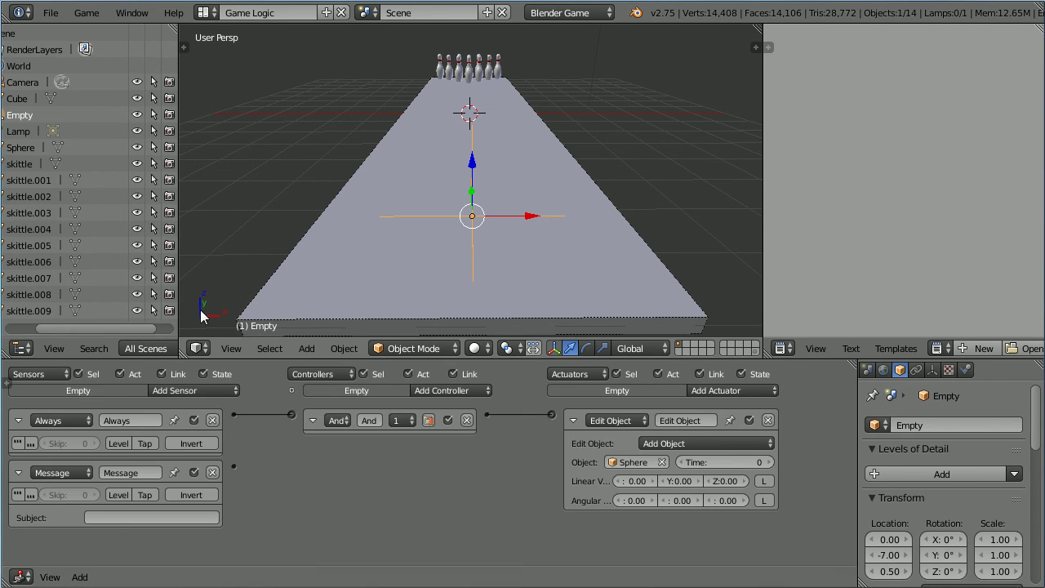
pyautogui.click(109, 516)
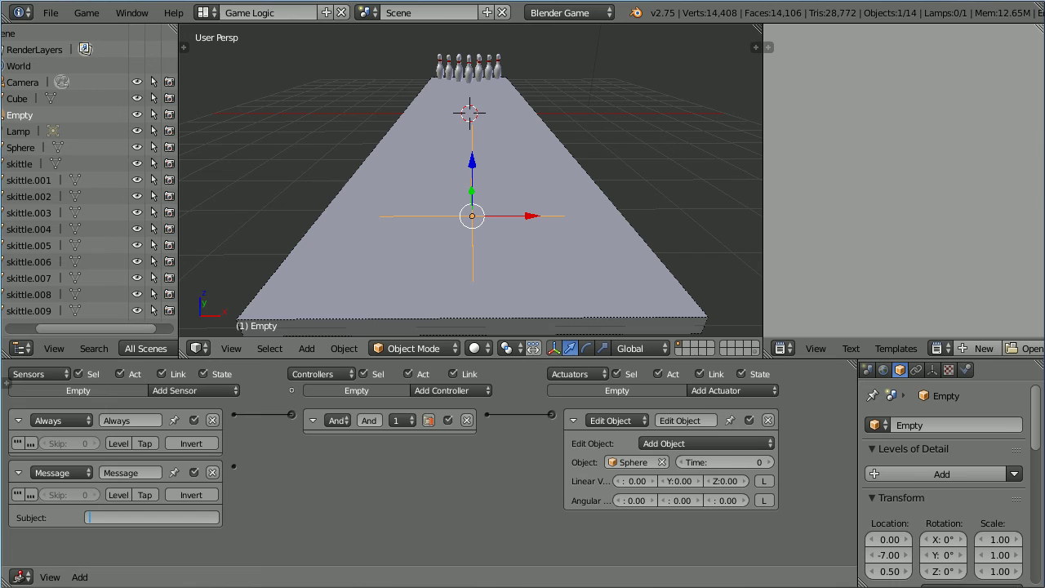
pyautogui.write('nextBall')
pyautogui.click(239, 474)
pyautogui.moveTo(234, 467); pyautogui.dragTo(553, 415)
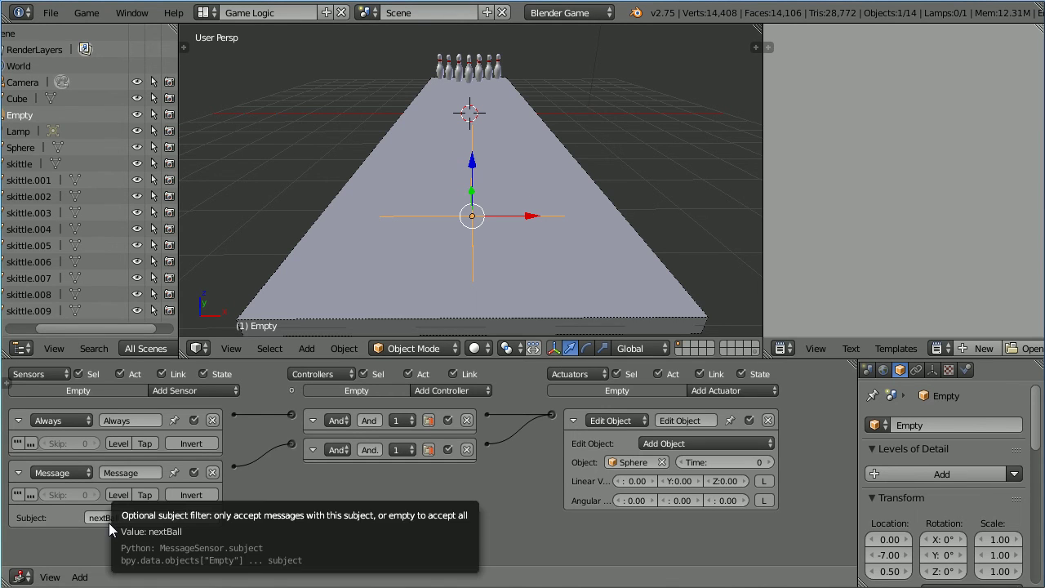
# Add a plane mesh to the scene and scale it by 100
pyautogui.click(302, 349)
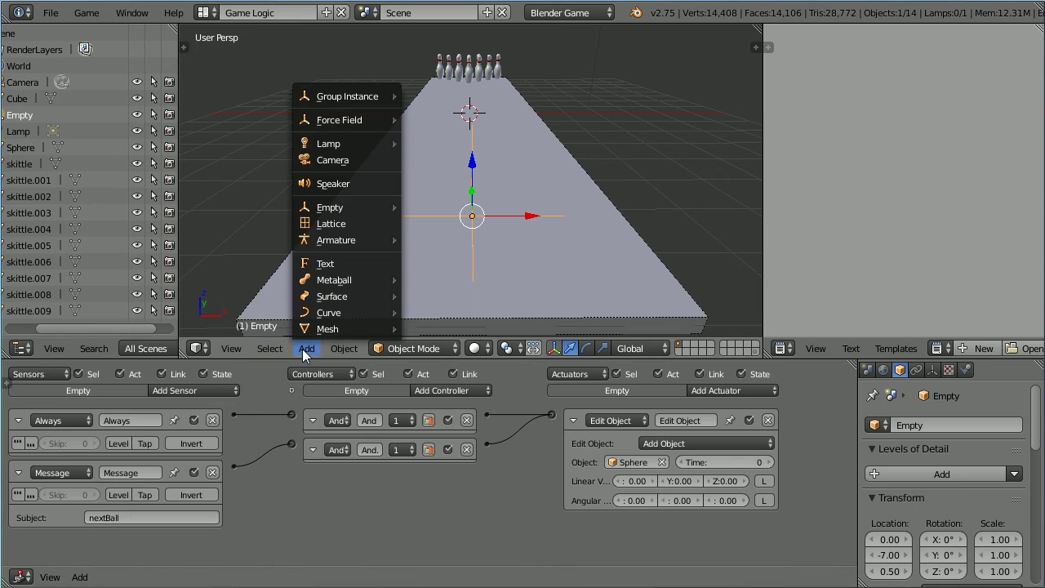
pyautogui.moveTo(354, 326)
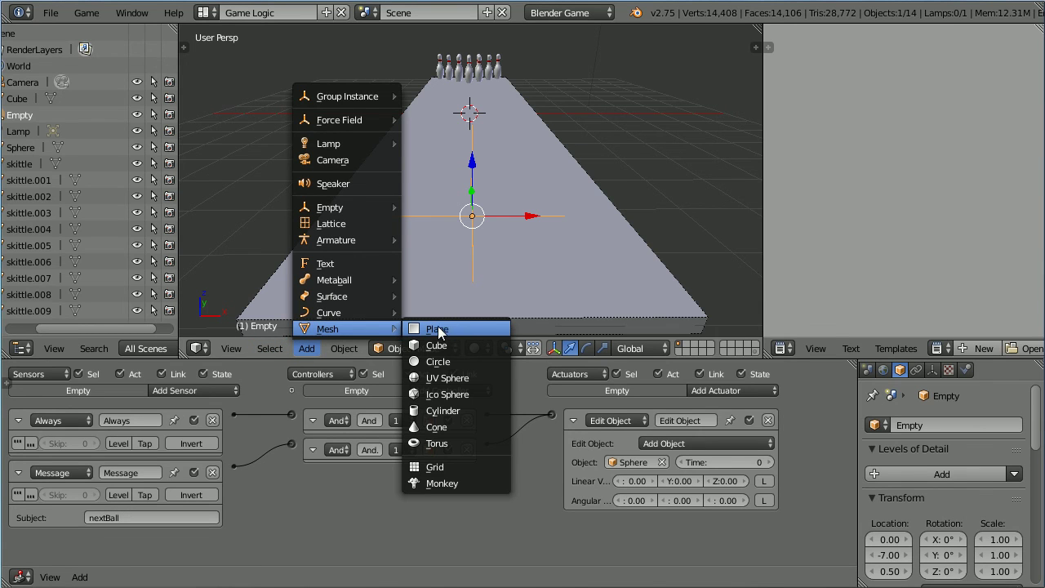
pyautogui.click(482, 332)
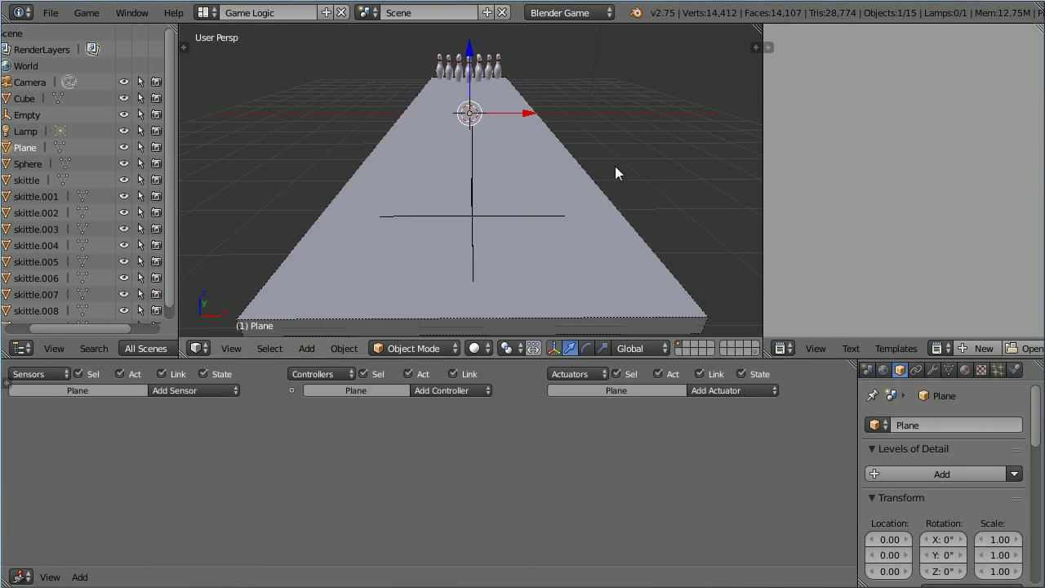
pyautogui.write('s')
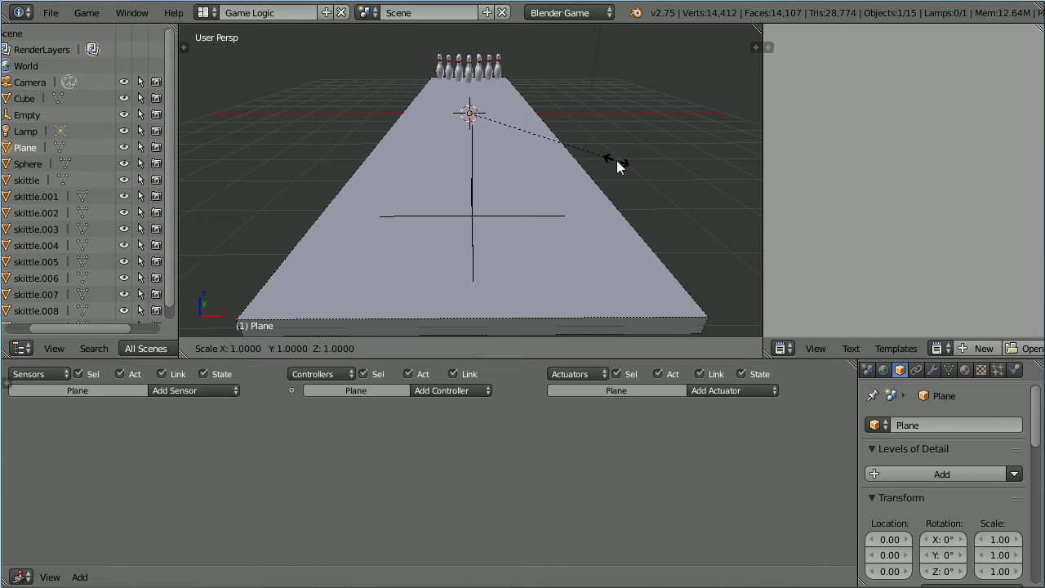
pyautogui.write('100')
pyautogui.press('Return')
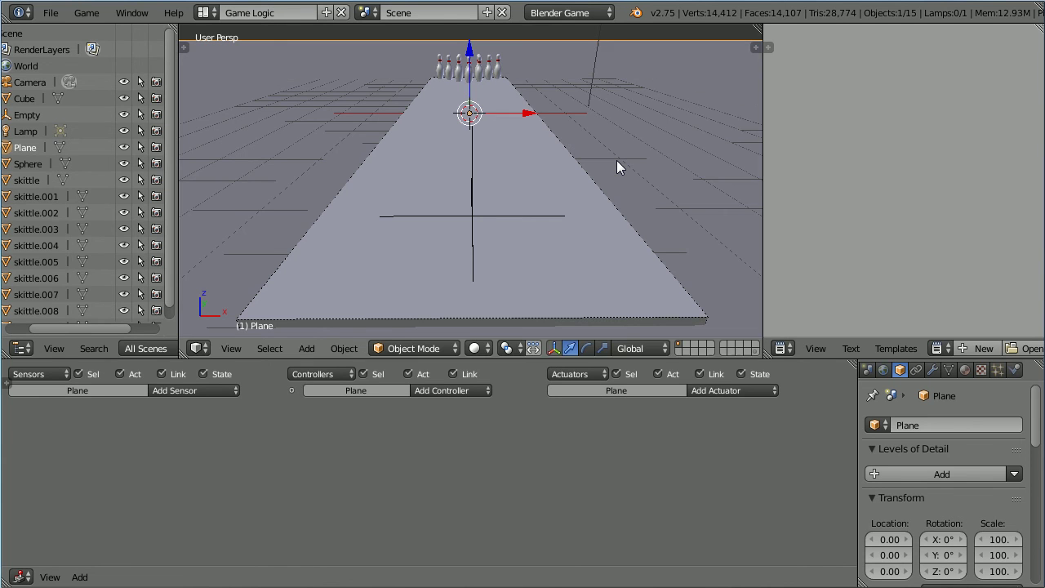
# Set the plane's Z location to -20 and make it Ghost and Invisible in its physics settings
pyautogui.click(889, 571)
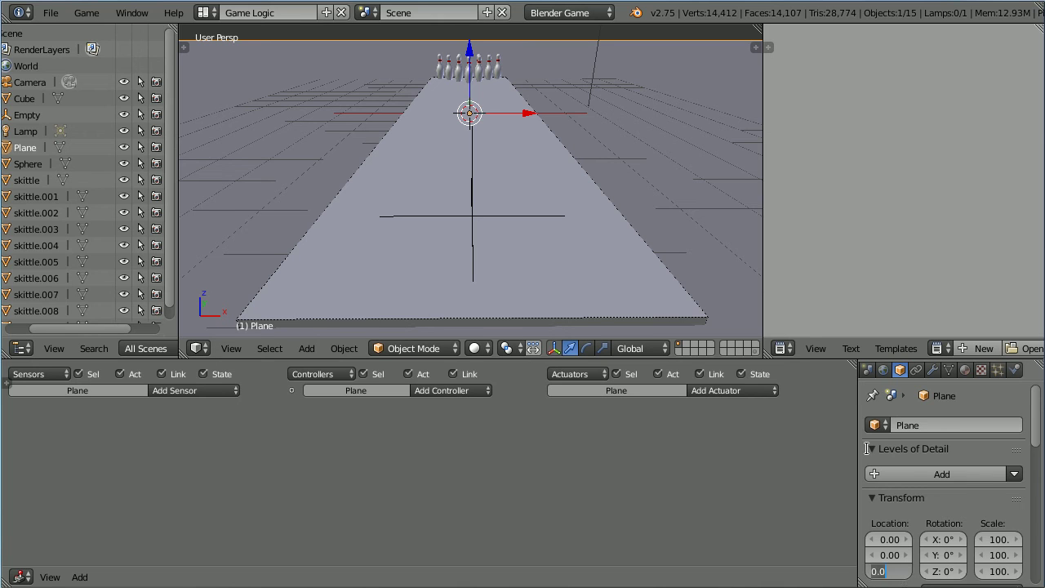
pyautogui.write('-20')
pyautogui.press('Return')
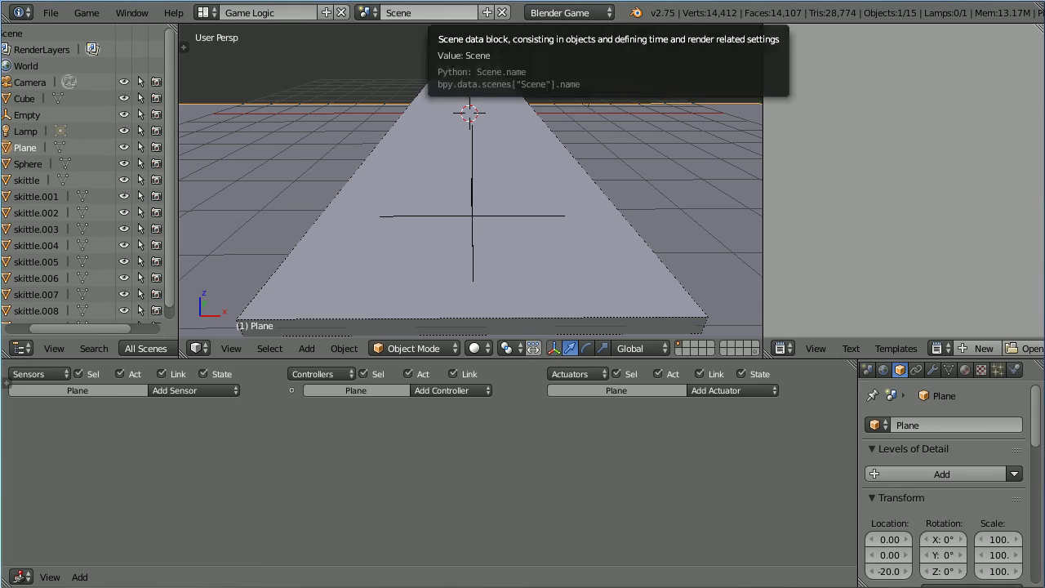
pyautogui.click(1014, 370)
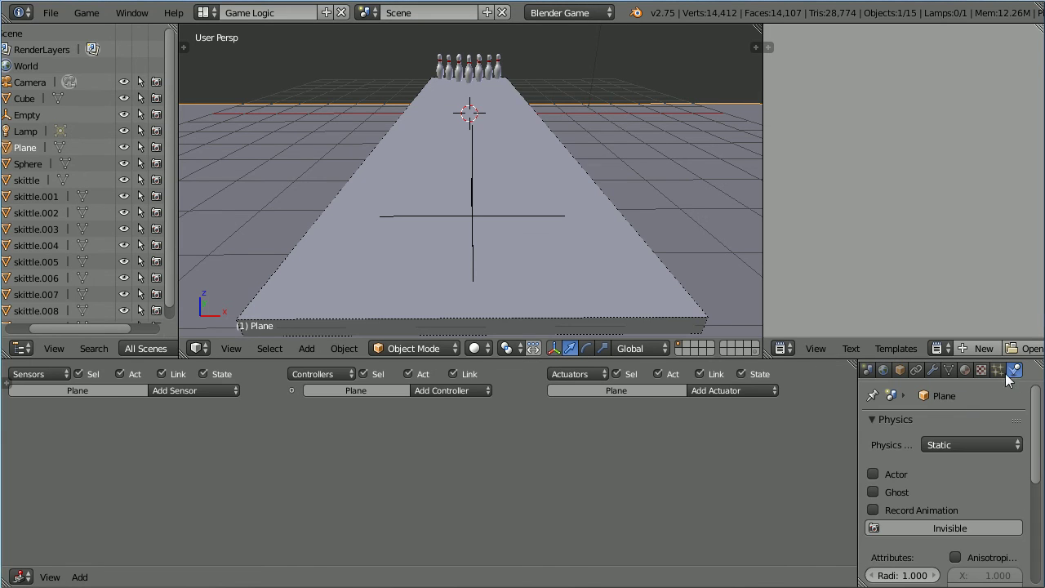
pyautogui.click(873, 492)
pyautogui.click(983, 526)
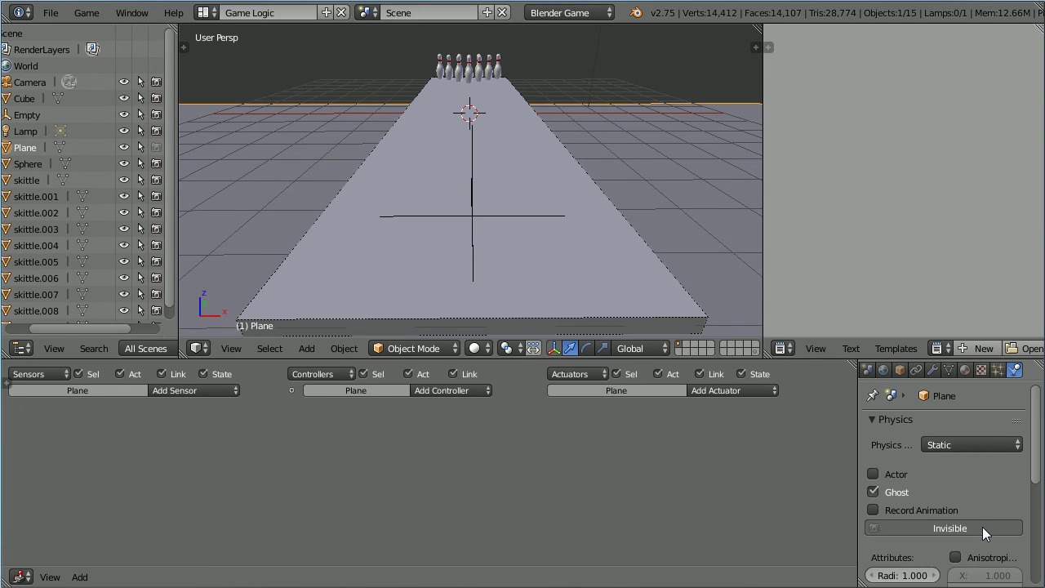
# Give the plane a Collision sensor linked to a Message actuator with subject nextBall
pyautogui.click(184, 391)
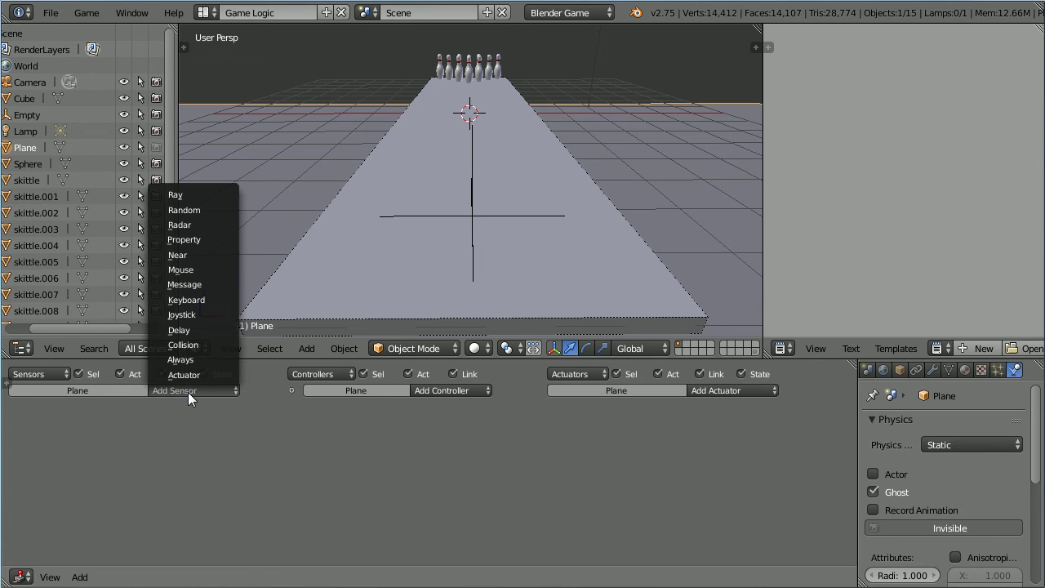
pyautogui.click(204, 346)
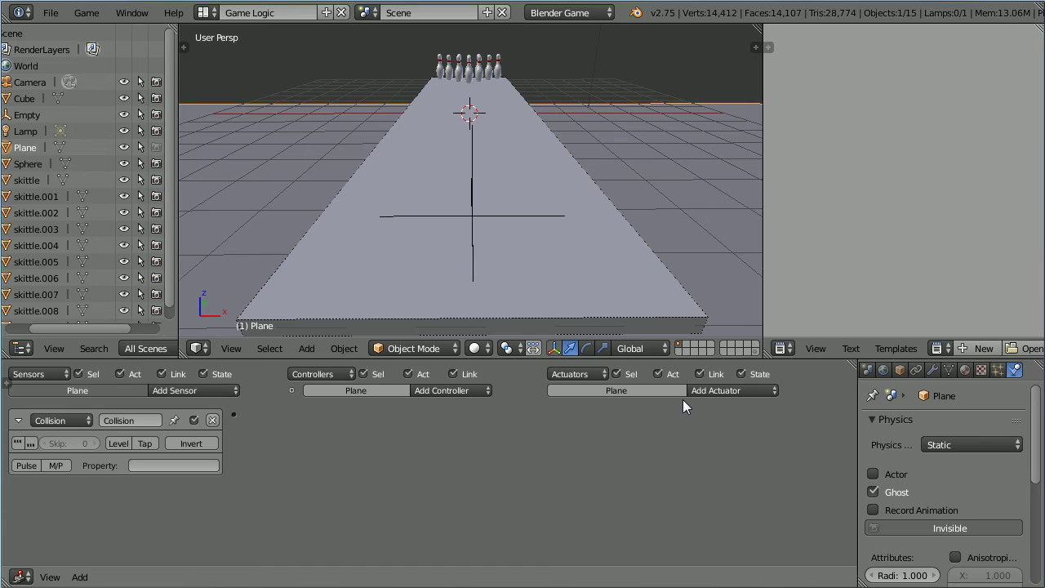
pyautogui.click(719, 391)
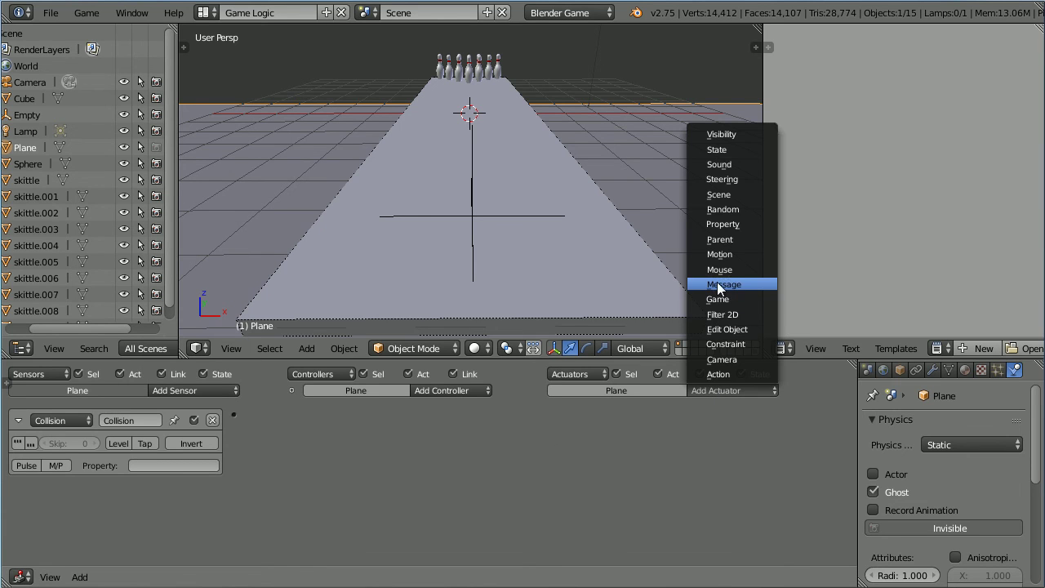
pyautogui.click(739, 284)
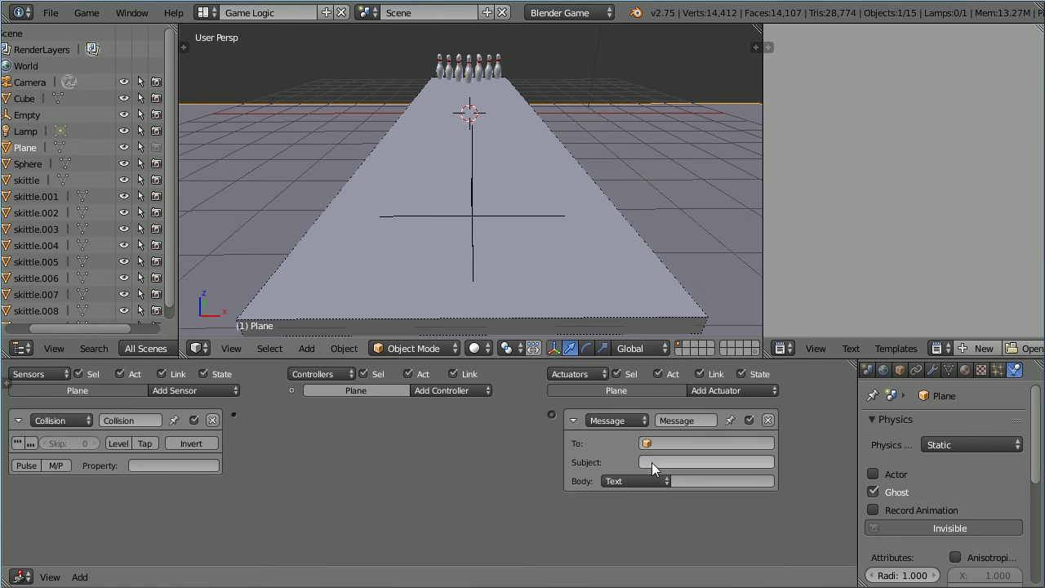
pyautogui.click(654, 462)
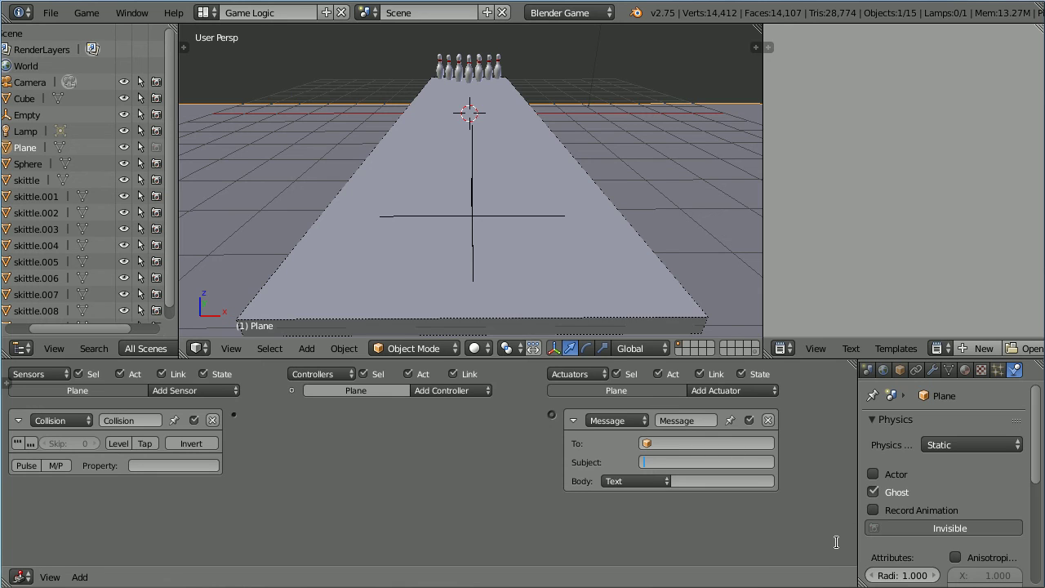
pyautogui.write('nextBall')
pyautogui.press('Return')
pyautogui.moveTo(234, 414); pyautogui.dragTo(552, 415)
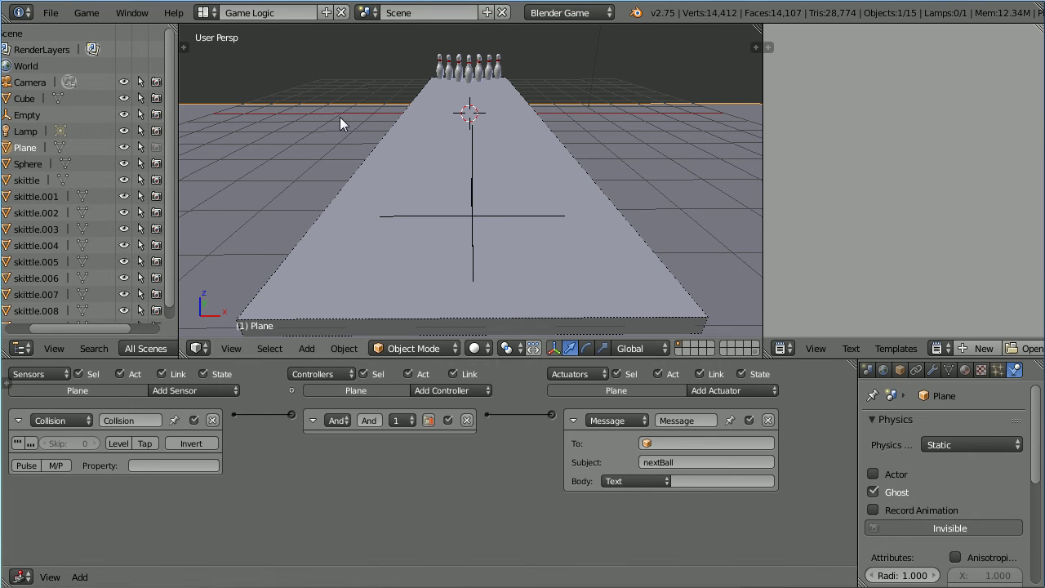
# Set the plane's Collision sensor to react only to objects with the property ball
pyautogui.click(141, 464)
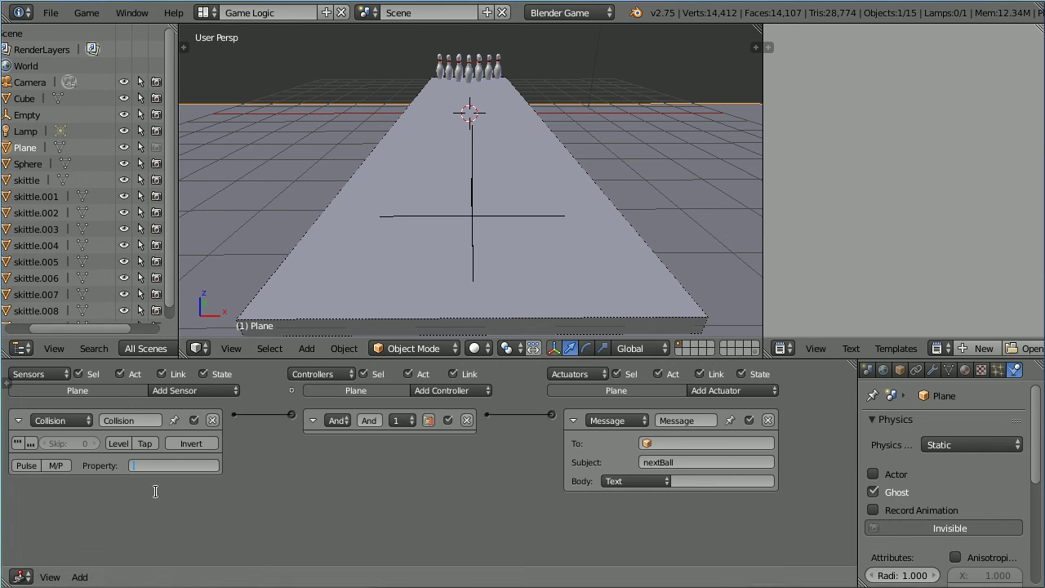
pyautogui.write('ball')
pyautogui.press('Return')
# Show layer 20, select the sphere and add a game property named ball to it
pyautogui.click(755, 353)
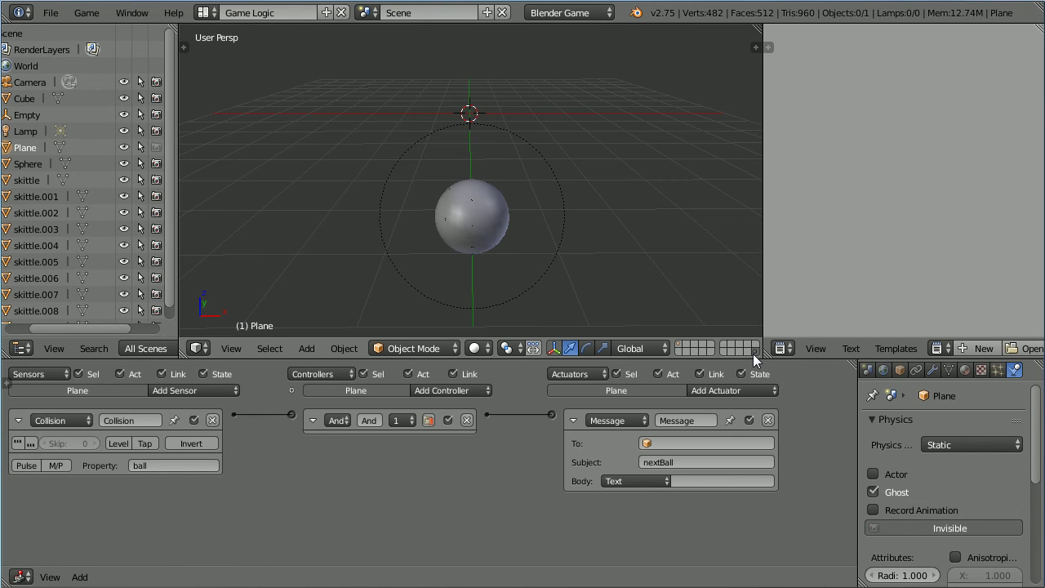
pyautogui.rightClick(477, 222)
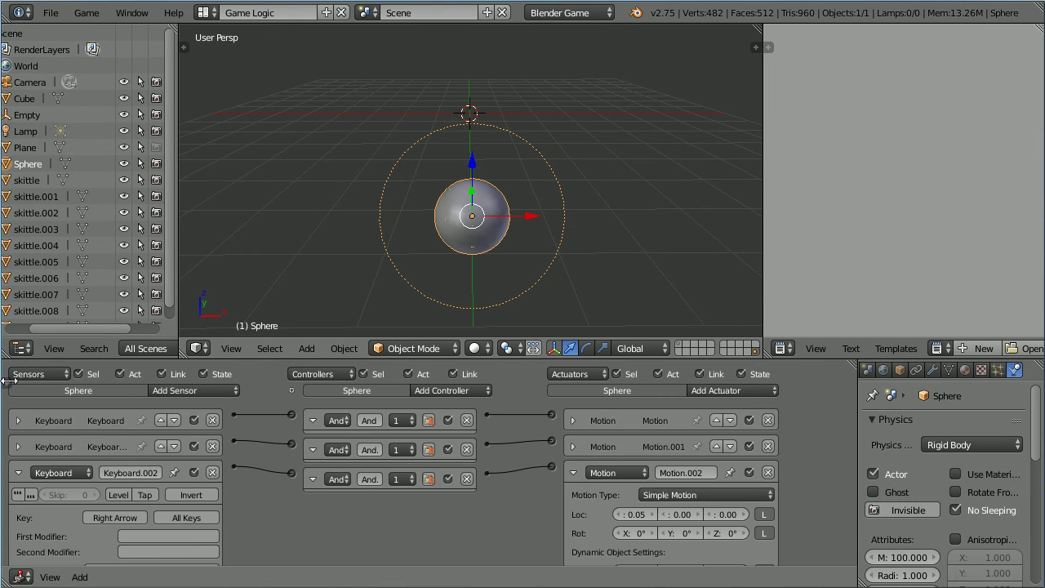
pyautogui.click(4, 379)
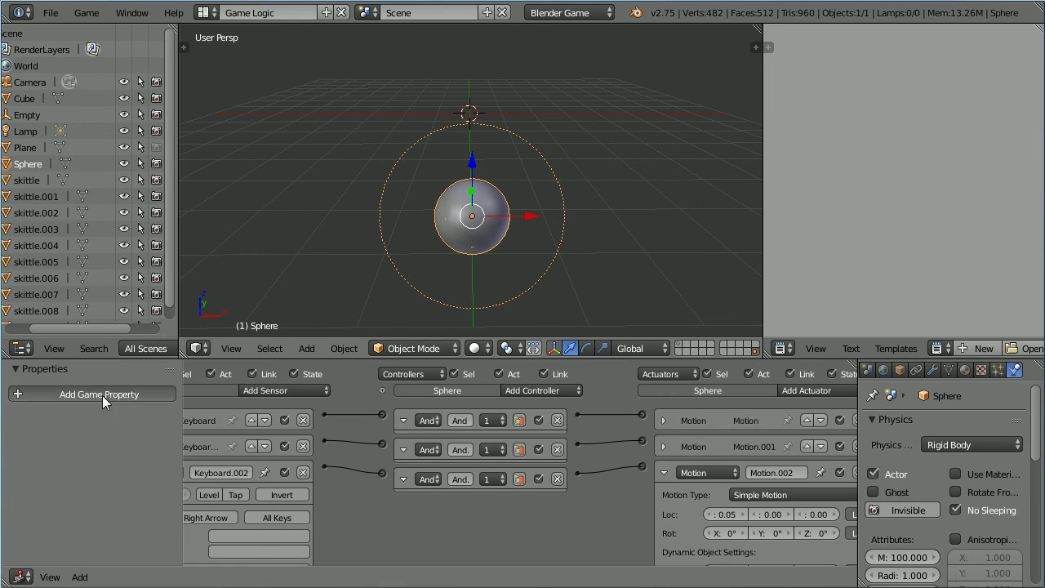
pyautogui.click(102, 395)
pyautogui.click(30, 421)
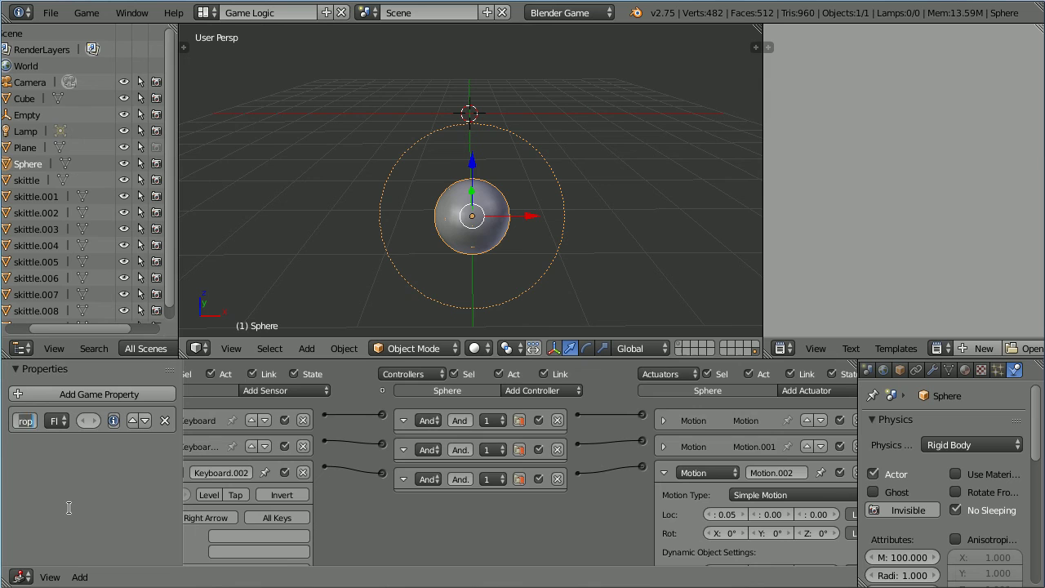
pyautogui.write('ball')
pyautogui.press('Return')
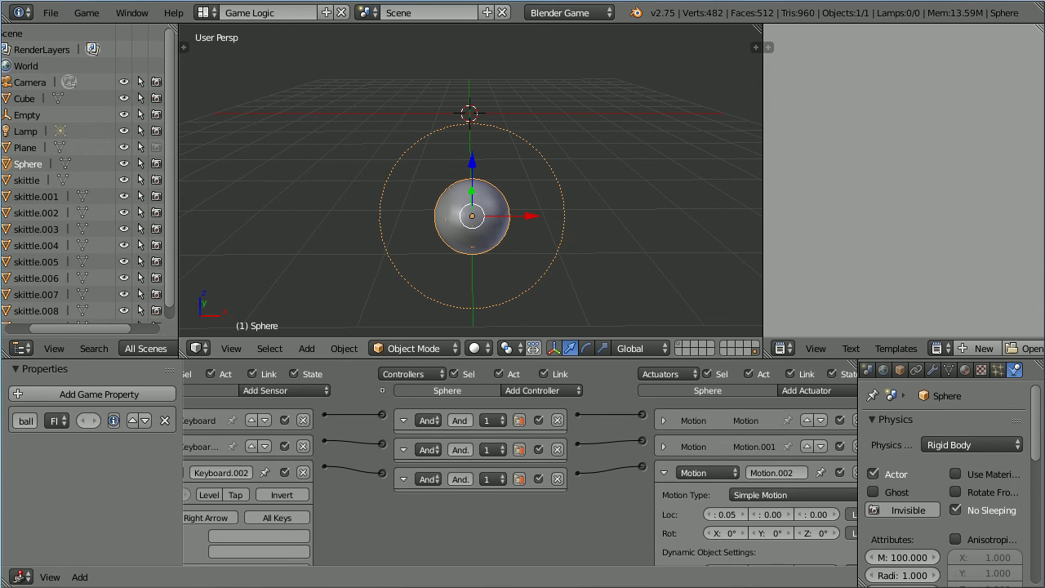
# Show the lane's layer, hide the game properties and collapse the sphere's Motion.002 actuator
pyautogui.click(684, 344)
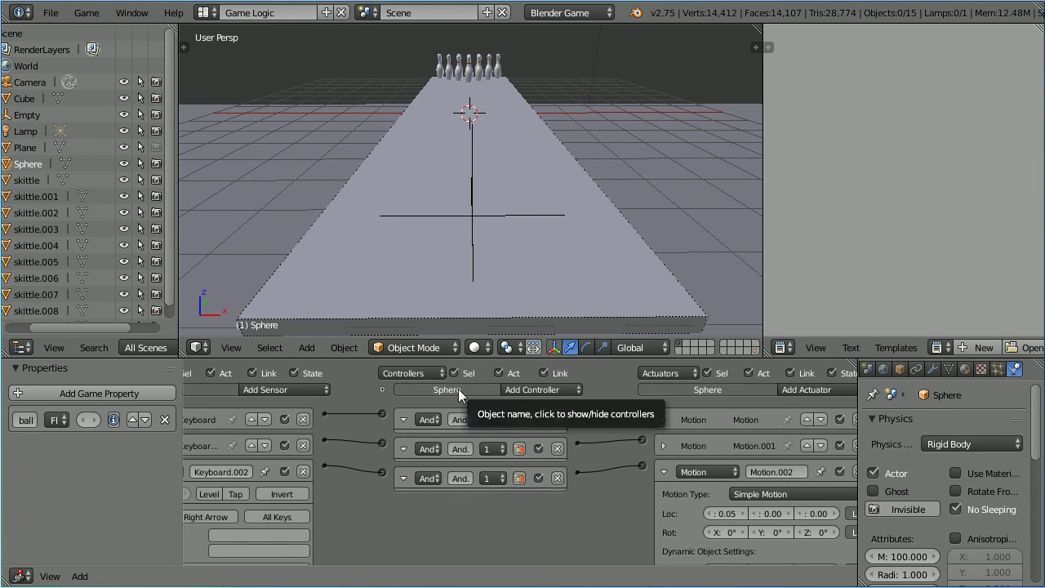
pyautogui.moveTo(179, 397); pyautogui.dragTo(11, 396)
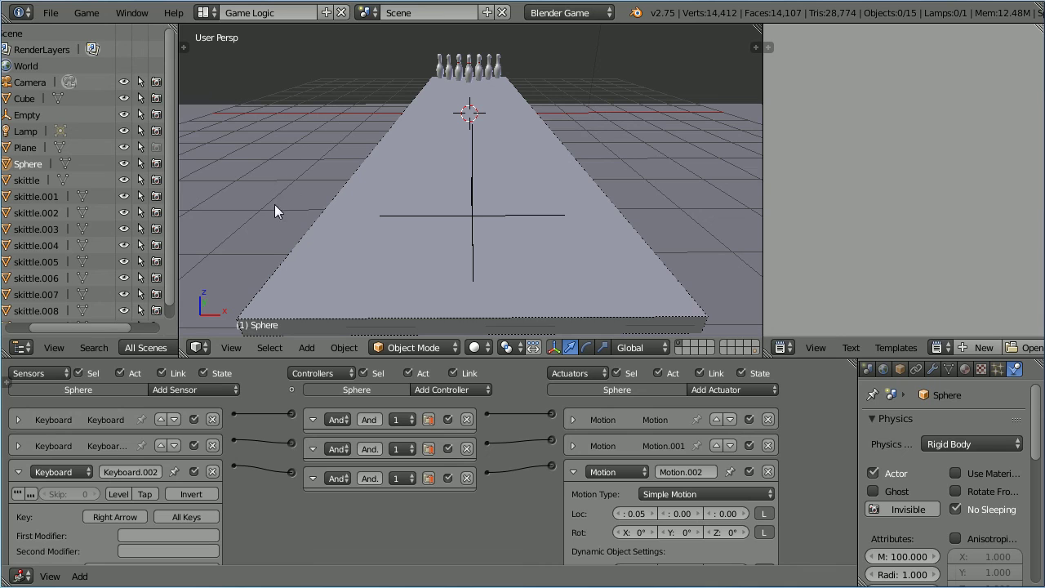
pyautogui.click(574, 473)
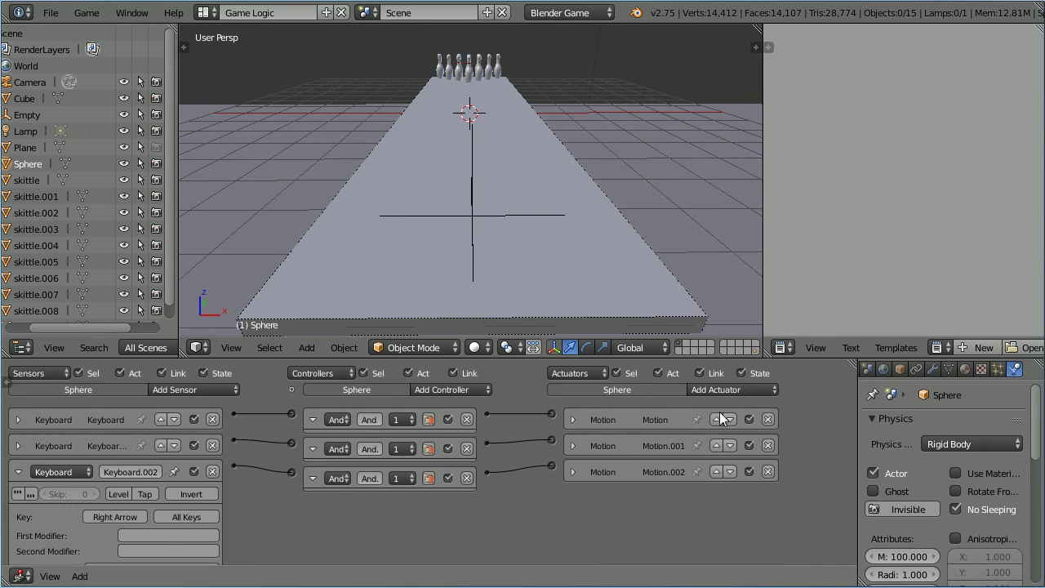
# Add an Edit Object actuator to the sphere and set it to End Object
pyautogui.click(737, 388)
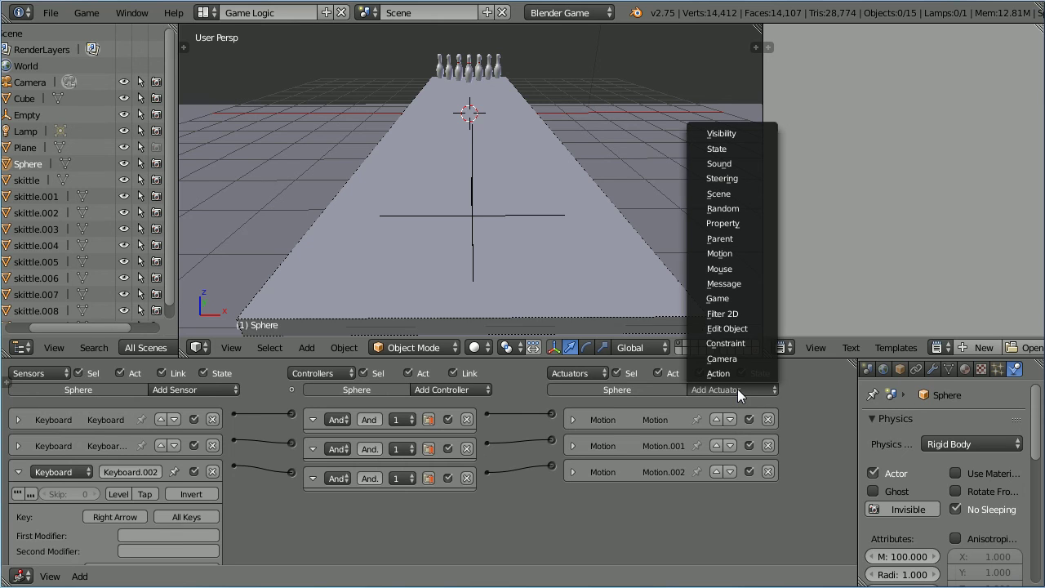
pyautogui.click(757, 330)
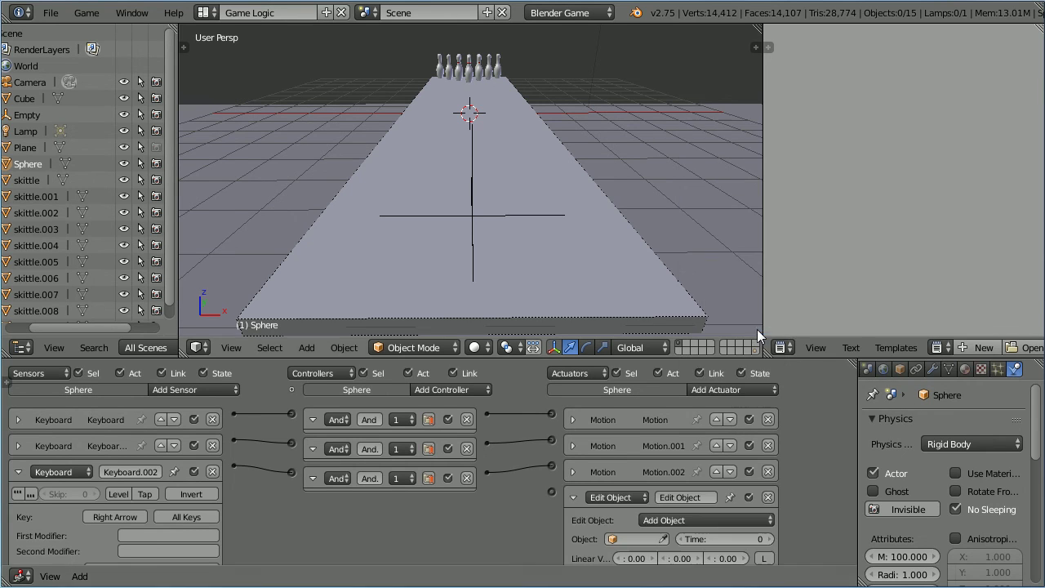
pyautogui.click(706, 518)
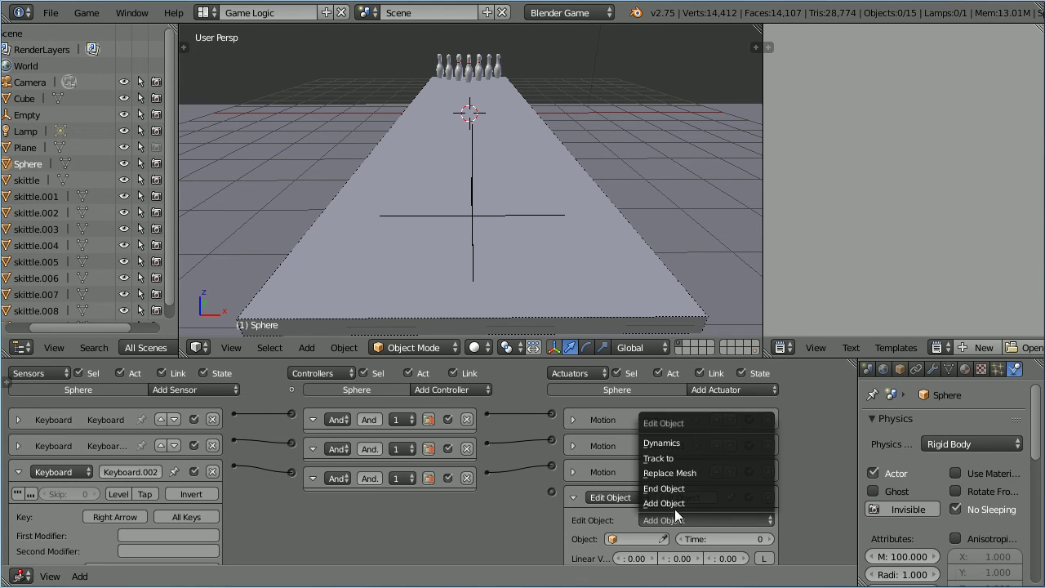
pyautogui.click(707, 489)
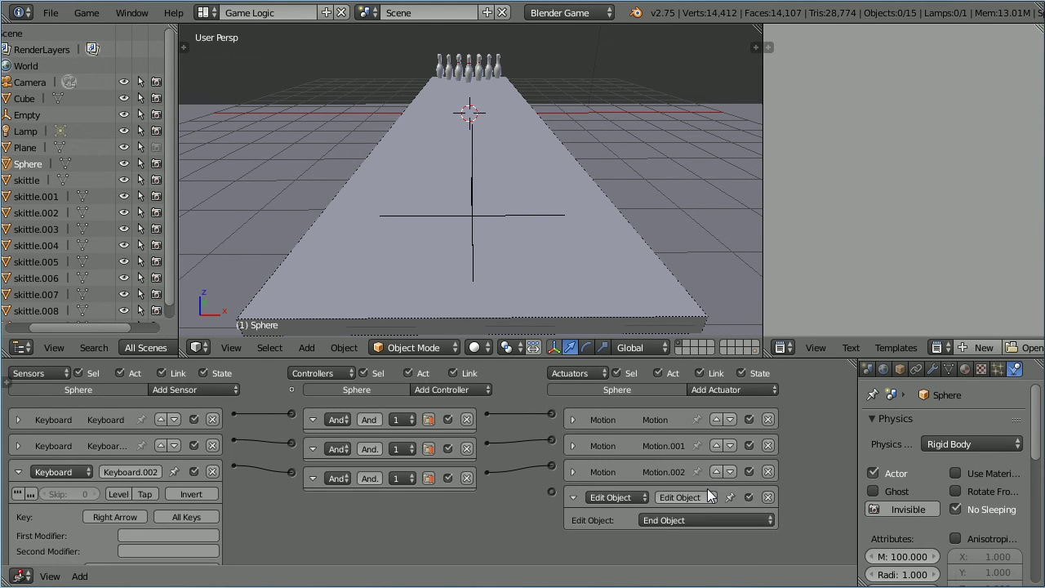
# Collapse the sphere's Keyboard.002 sensor and add a Message sensor with subject nextBall
pyautogui.click(21, 471)
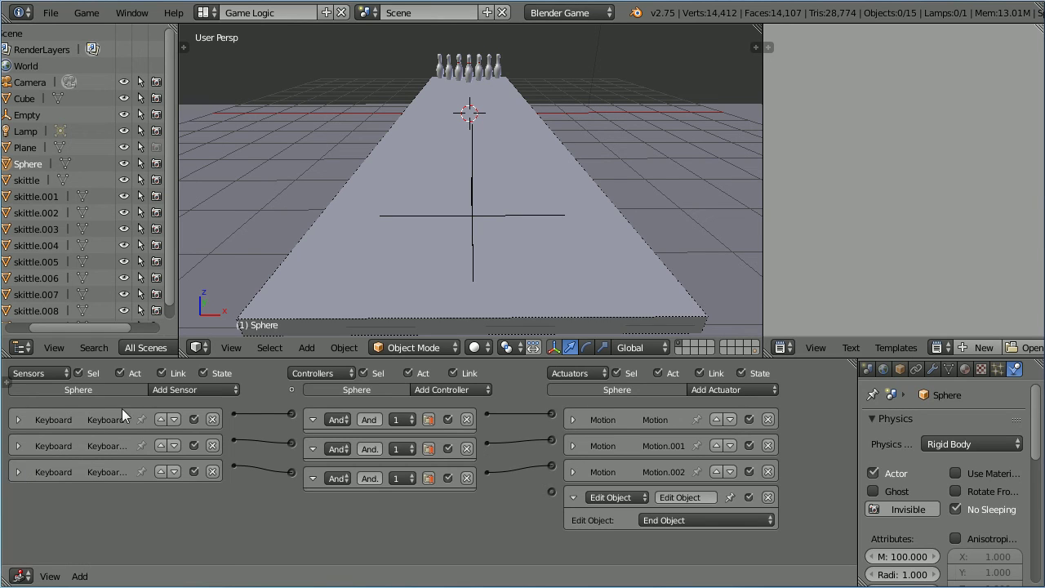
pyautogui.click(176, 389)
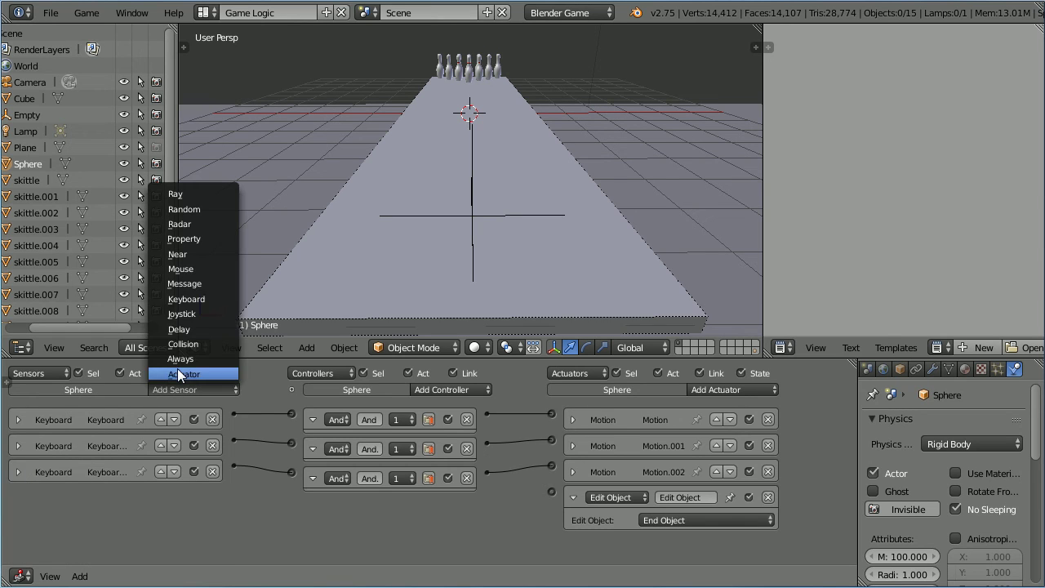
pyautogui.click(210, 286)
pyautogui.click(105, 539)
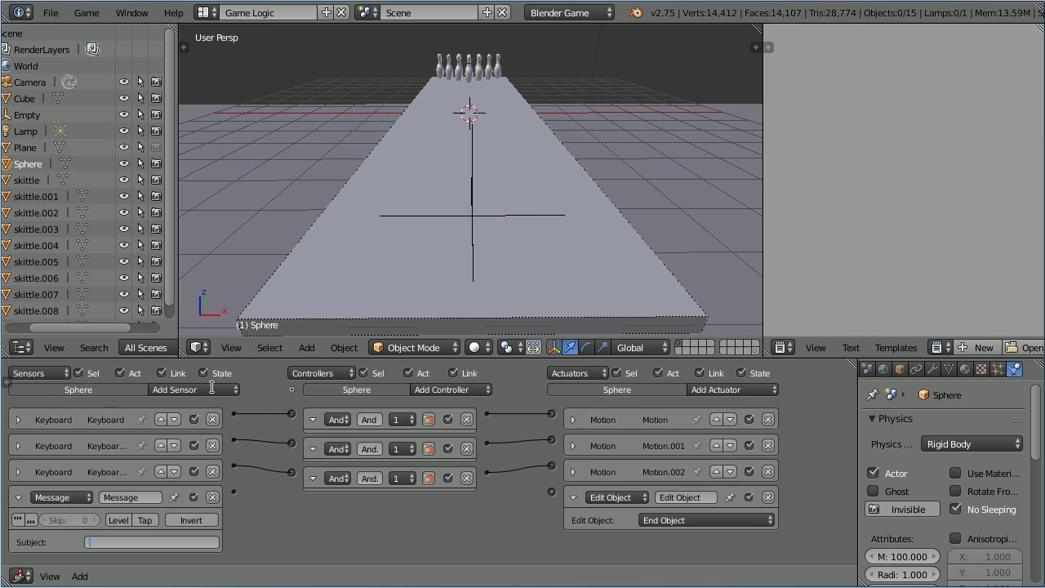
pyautogui.write('nextBall')
pyautogui.press('Return')
# Add an And controller to the sphere and link the Message sensor through it to the Edit Object actuator
pyautogui.moveTo(235, 491); pyautogui.dragTo(553, 493)
pyautogui.click(441, 389)
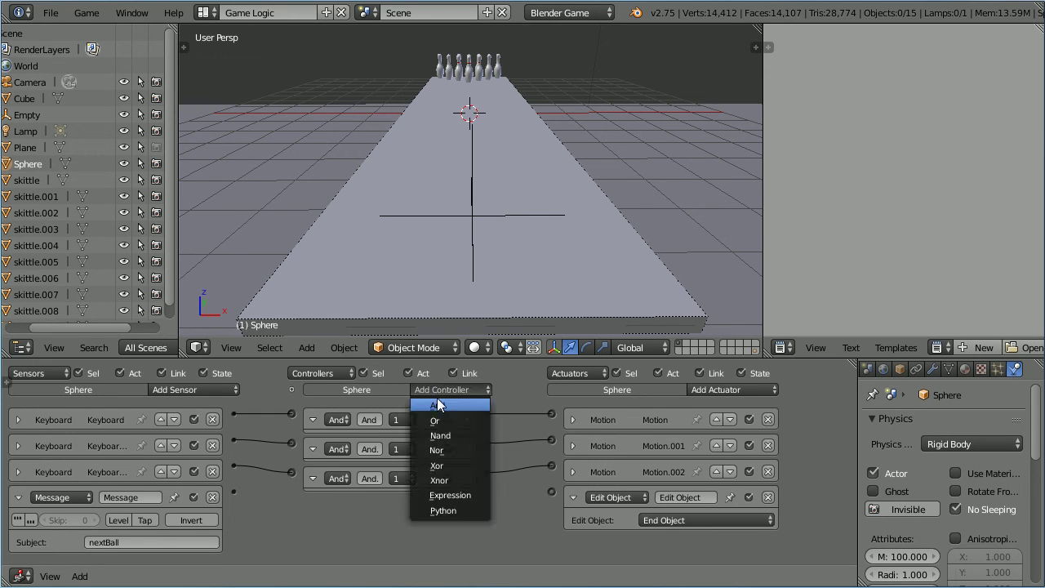
pyautogui.click(439, 405)
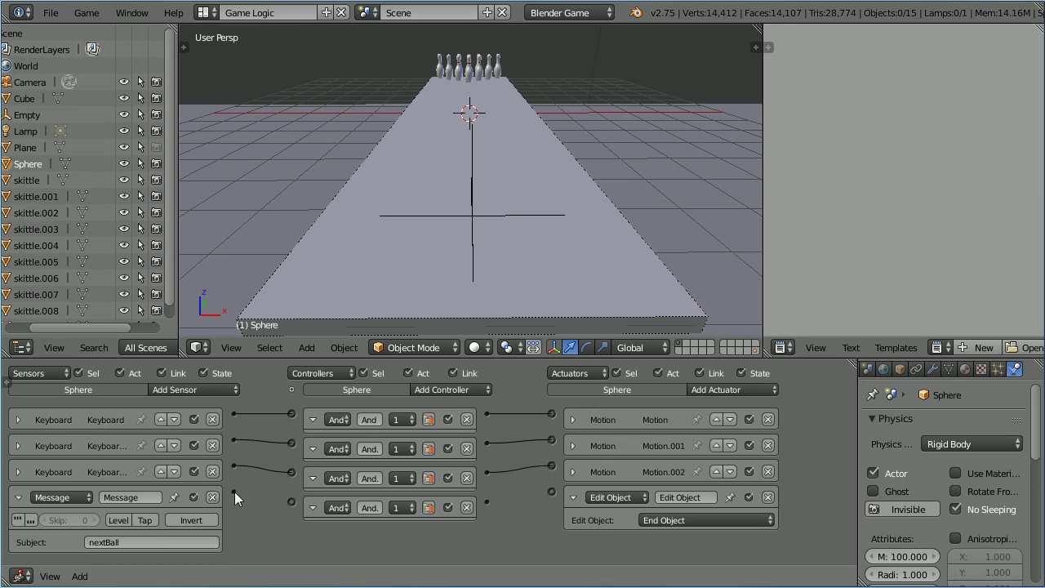
pyautogui.moveTo(288, 503); pyautogui.dragTo(291, 502)
pyautogui.moveTo(554, 490); pyautogui.dragTo(553, 492)
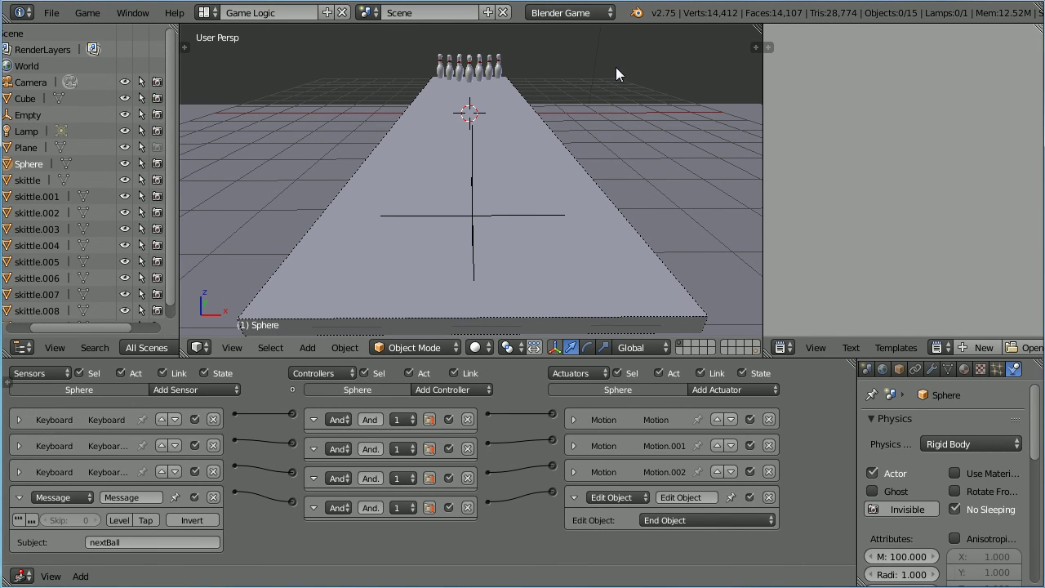
# Run the game and roll the ball forward and to the right along the lane to test the ball replacement
pyautogui.press('p')
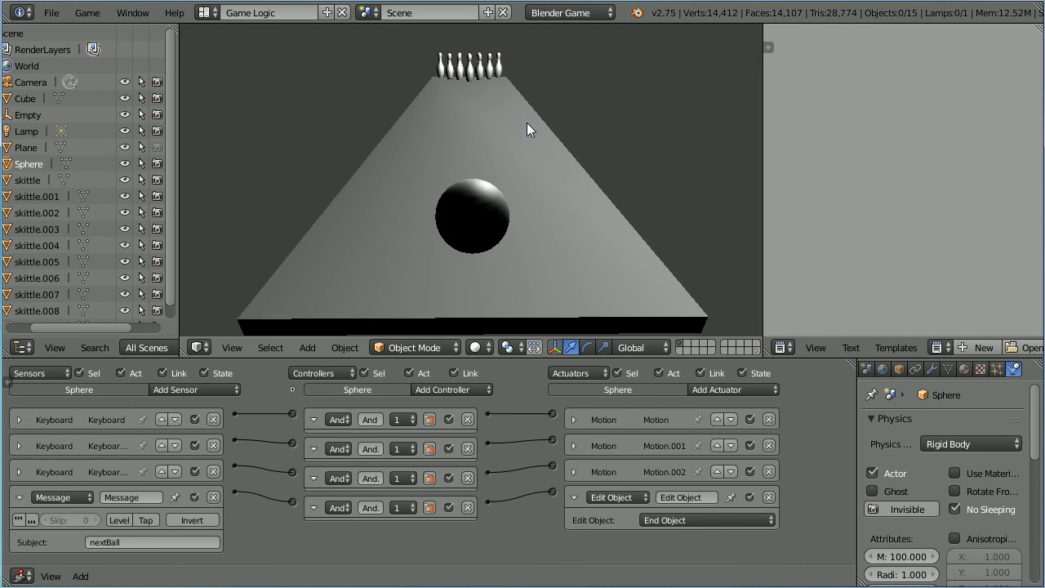
pyautogui.press('Right')
pyautogui.press('Up')
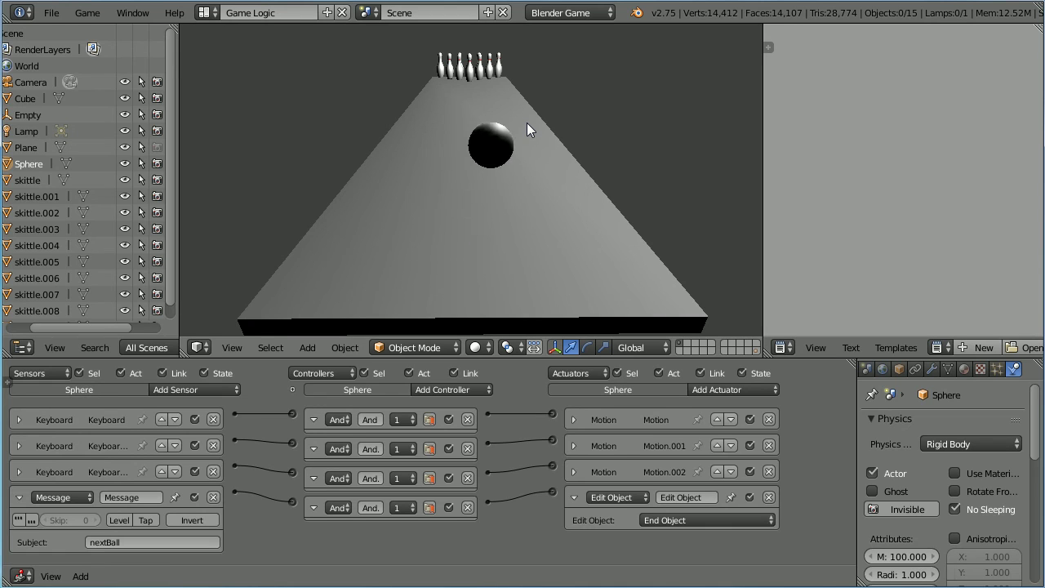